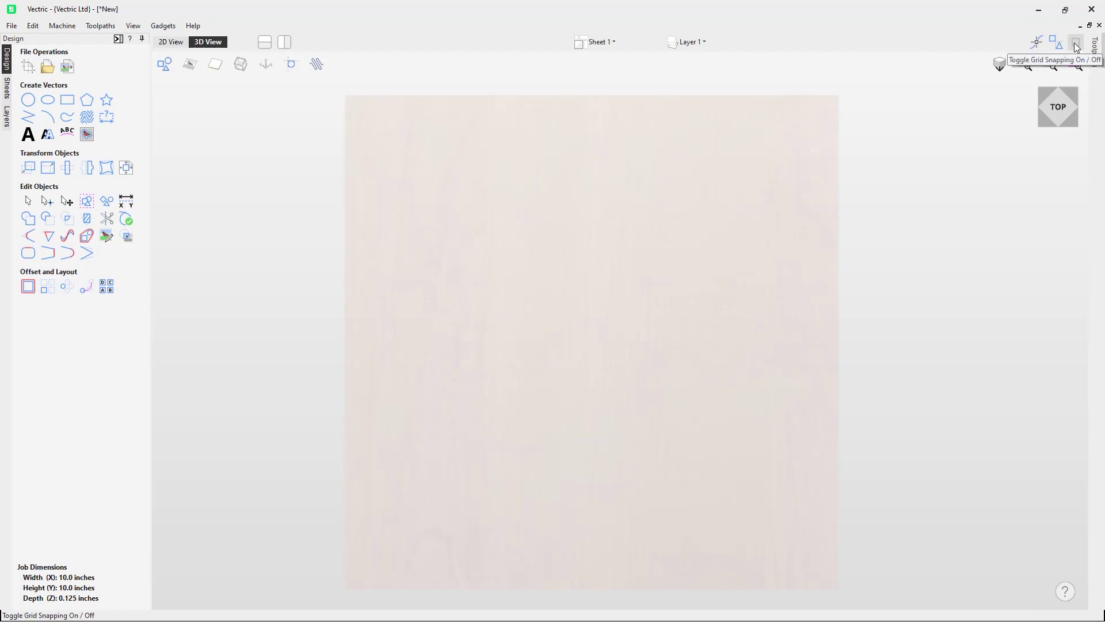
Step: Turn on grid snapping and draw a closed 2 by 2 inch square polyline starting at X 0.75, Y 9.25
click(1079, 49)
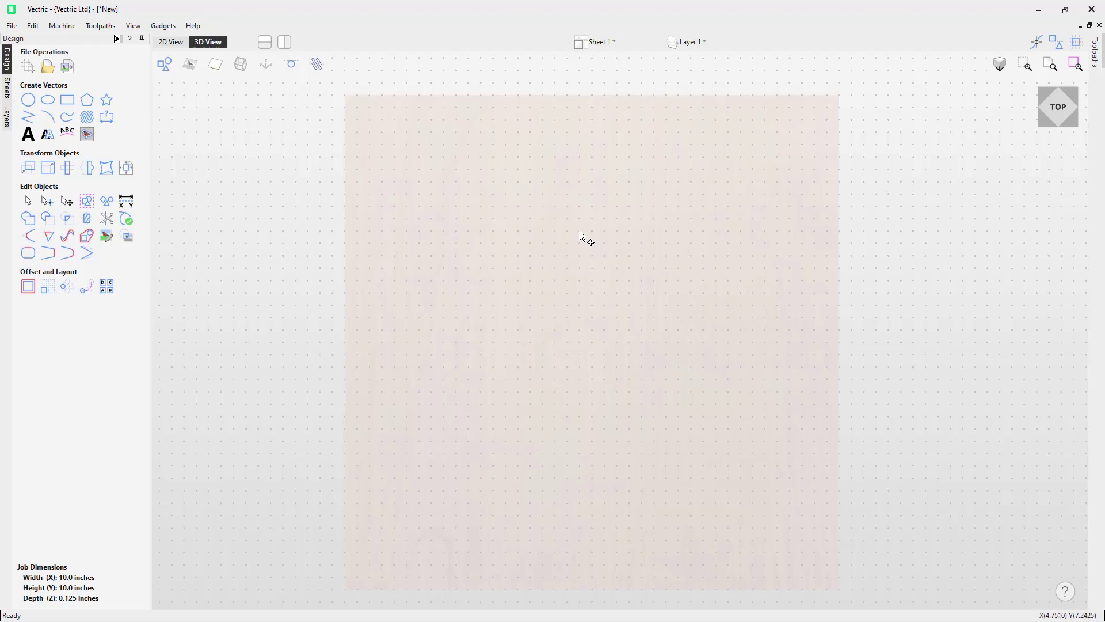
click(29, 118)
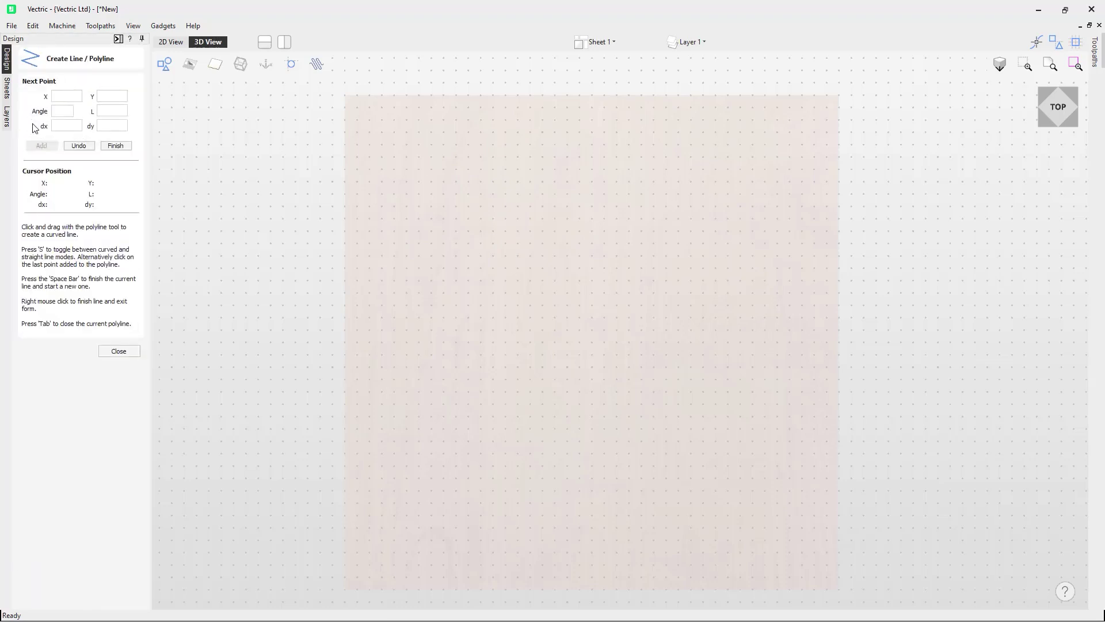
click(381, 132)
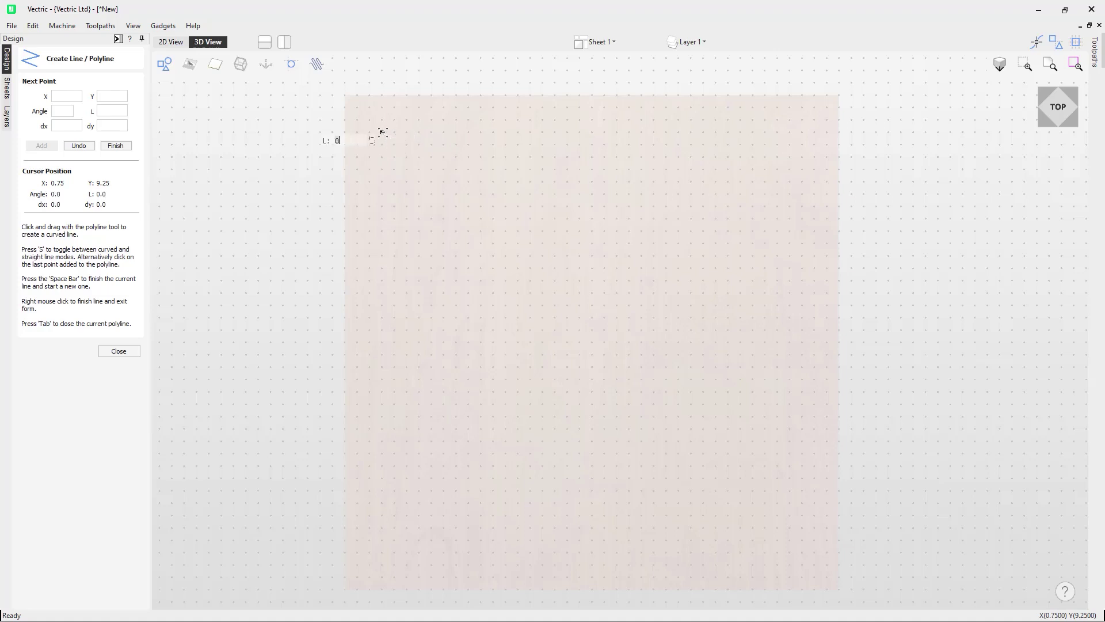
click(383, 231)
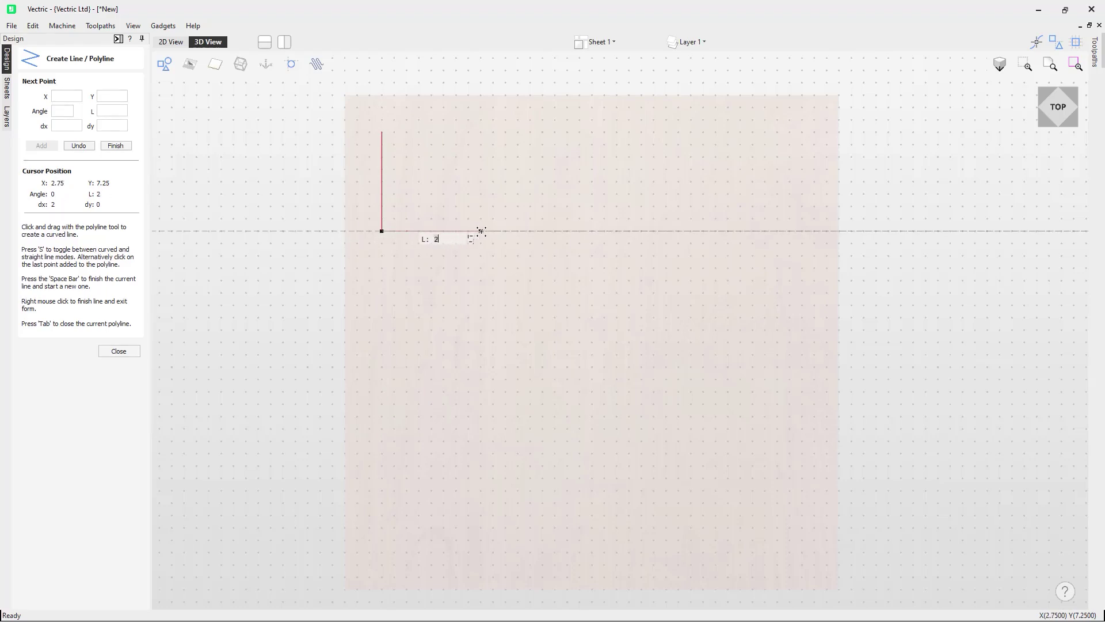
click(480, 231)
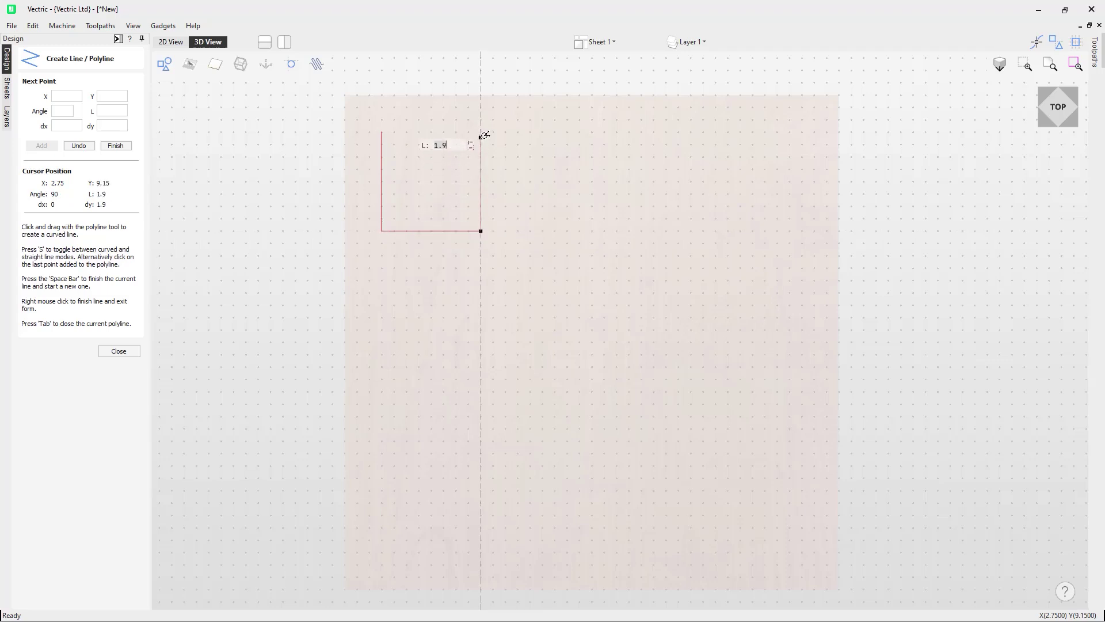
click(480, 132)
click(382, 132)
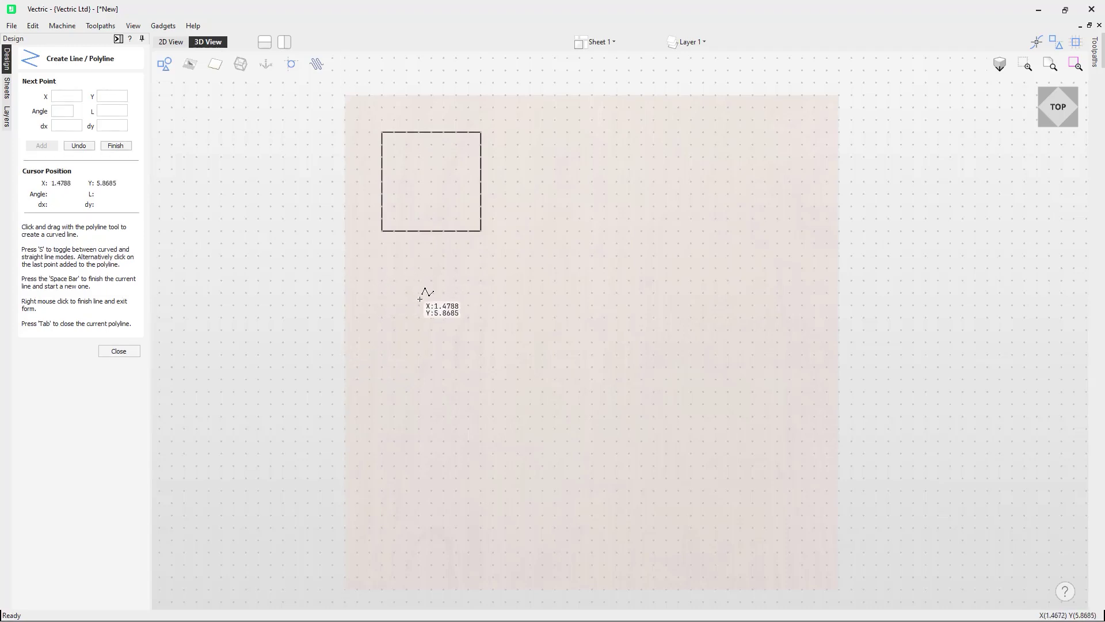
Step: Draw a closed triangle below the square with its apex at about X 1.75, Y 6.25 and a horizontal base at Y 4.75
click(431, 280)
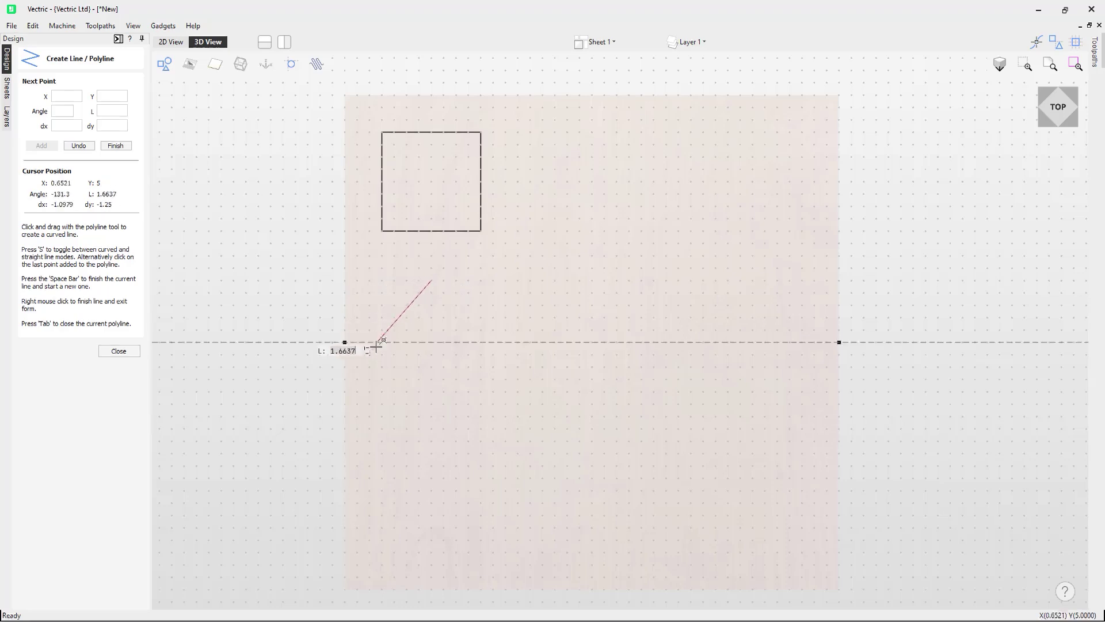
click(357, 355)
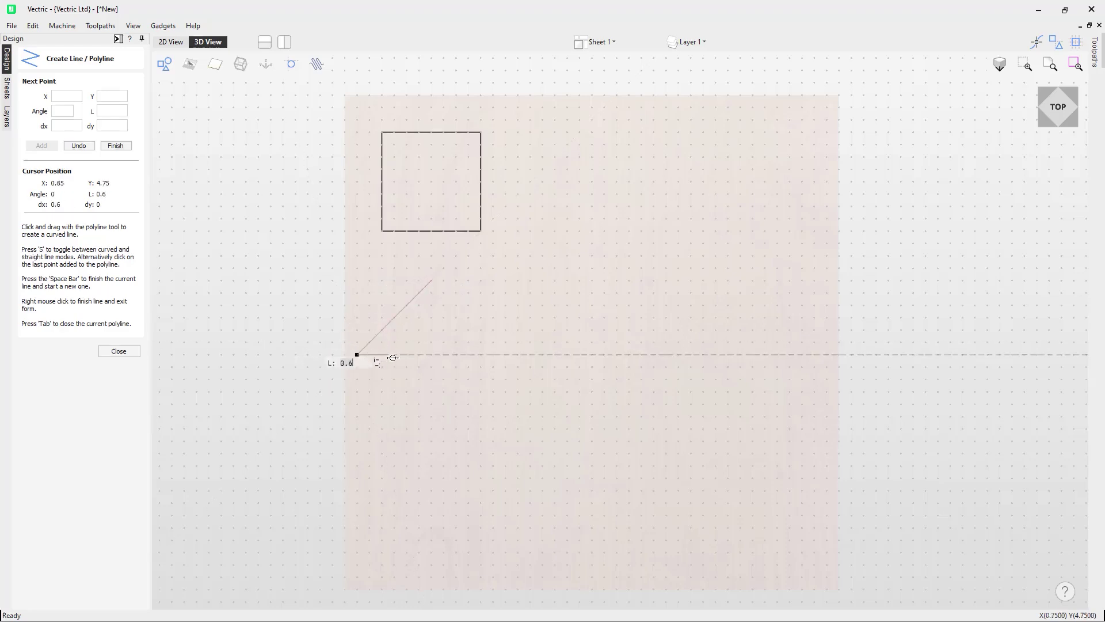
click(492, 354)
click(431, 281)
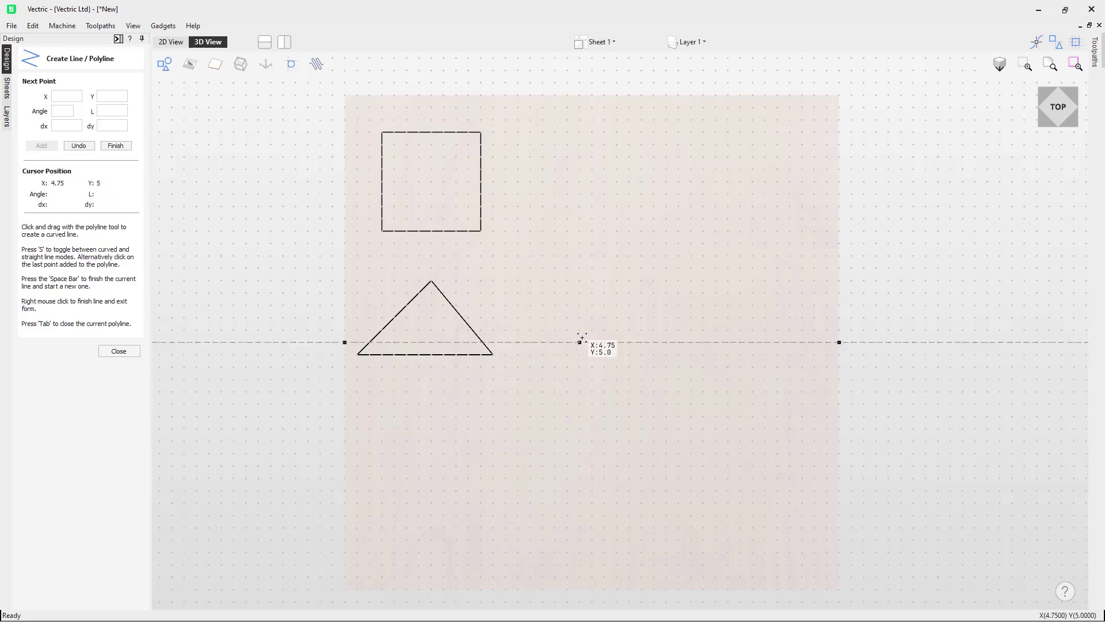
Step: Draw a closed diamond polyline about 2 inches wide and 1.5 inches high, centred at X 5, Y 8.5, and finish drawing
click(593, 133)
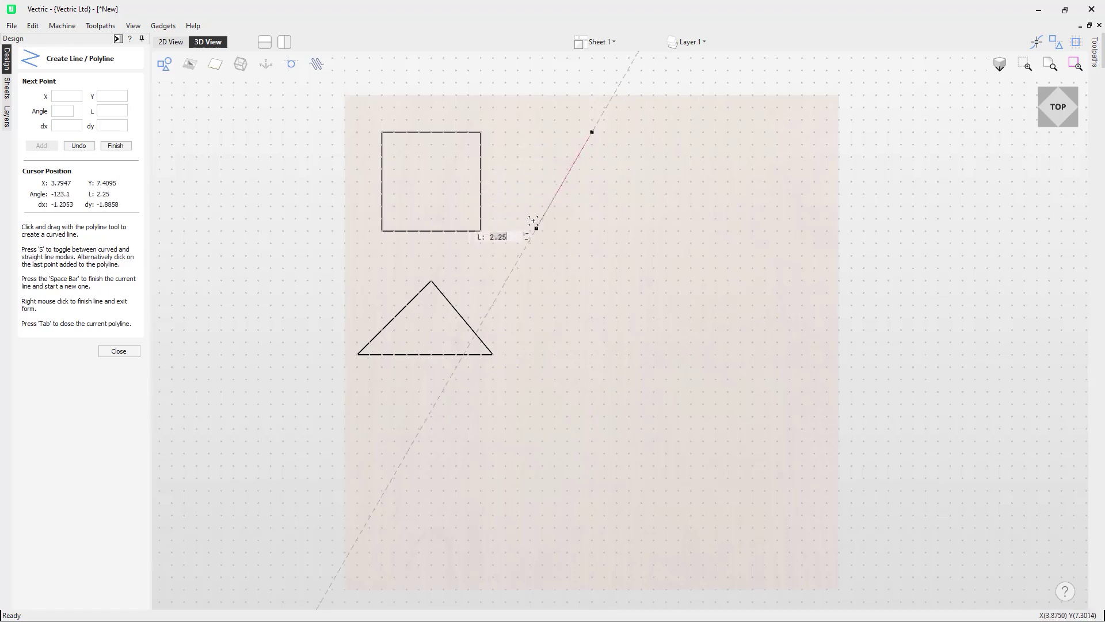
click(542, 170)
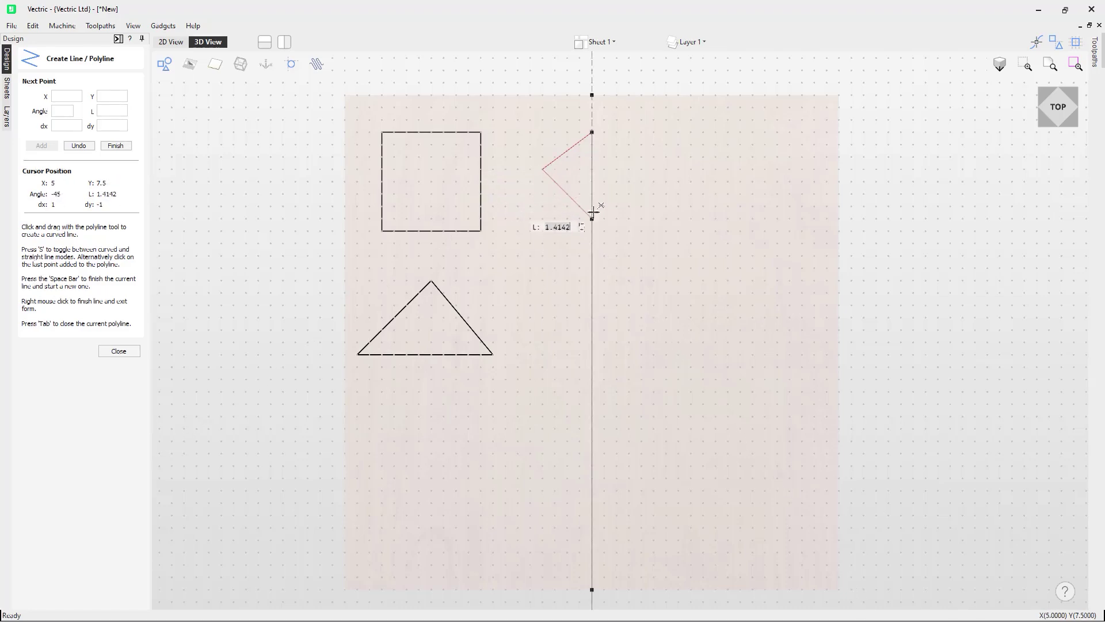
click(593, 206)
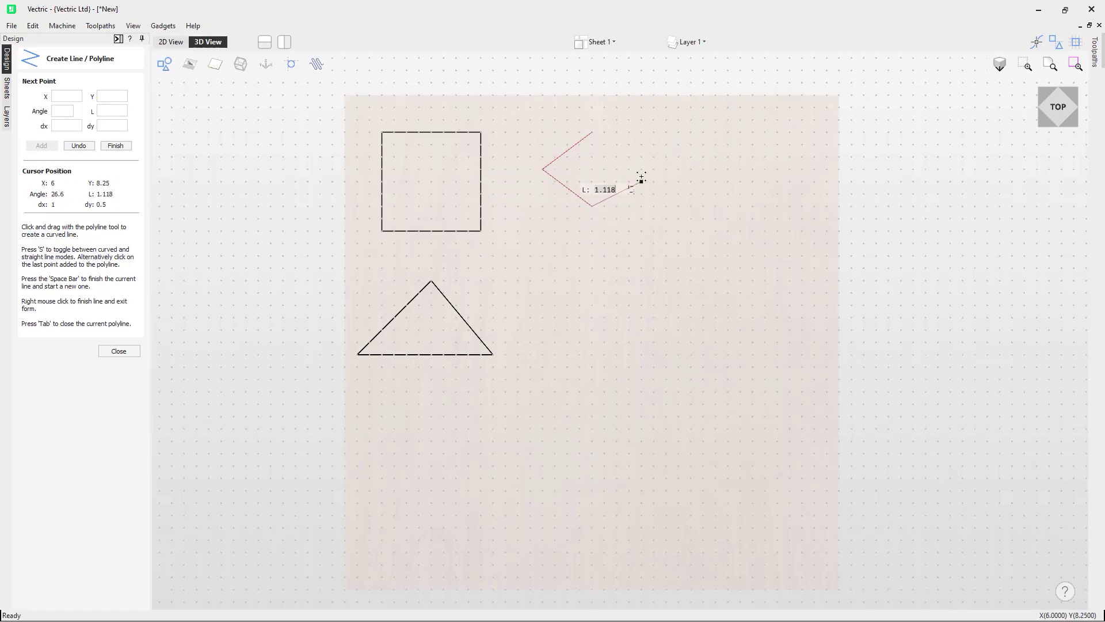
click(640, 170)
click(593, 132)
click(114, 351)
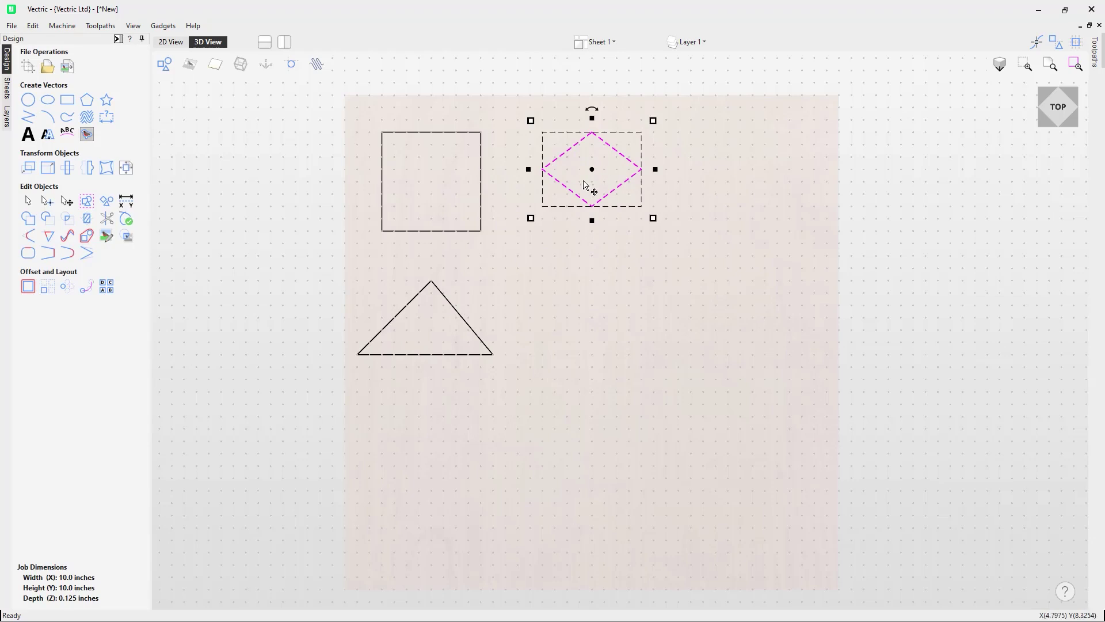
Step: Move the diamond straight down to the job centre at X 5, Y 5 and deselect it
drag(597, 170, 591, 343)
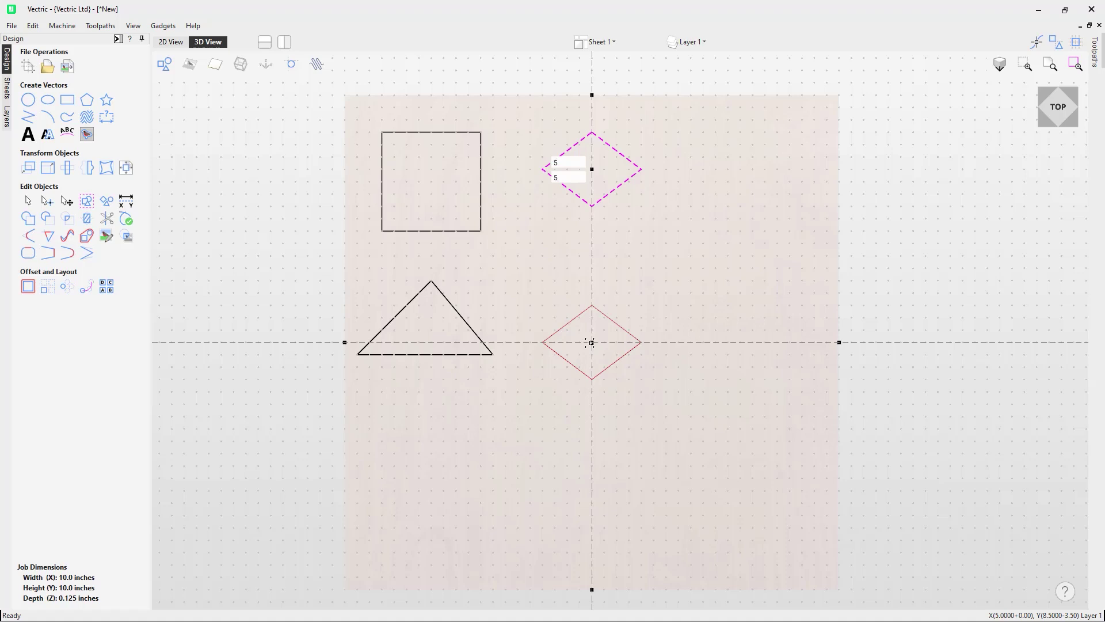
drag(591, 343, 592, 343)
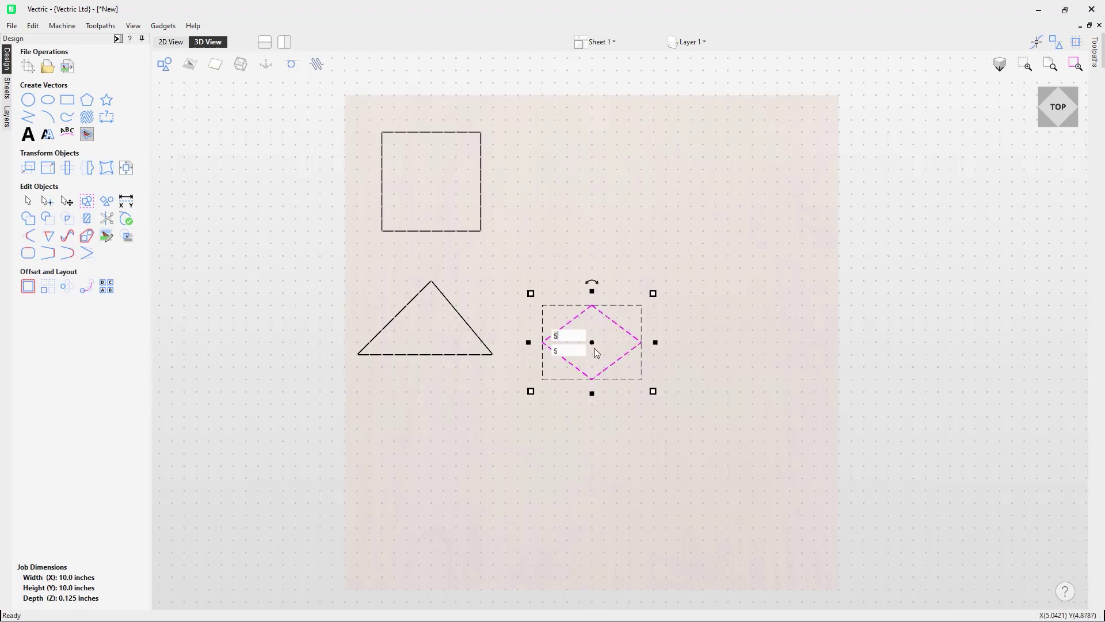
click(562, 231)
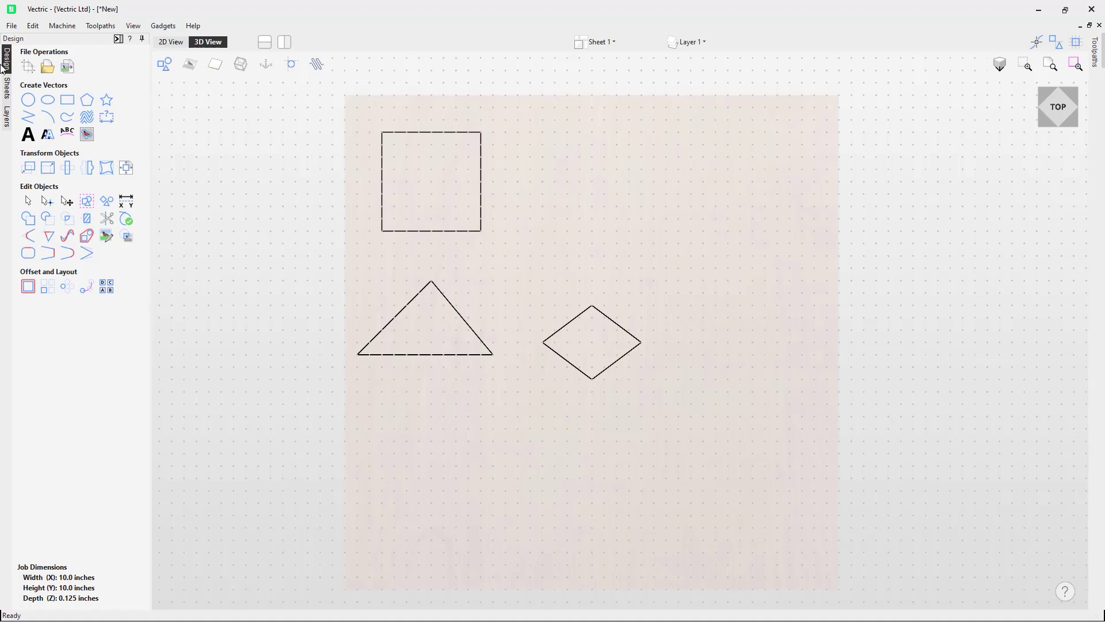
Step: Set the snap grid spacing to 0.5 inches in the snap options
click(35, 27)
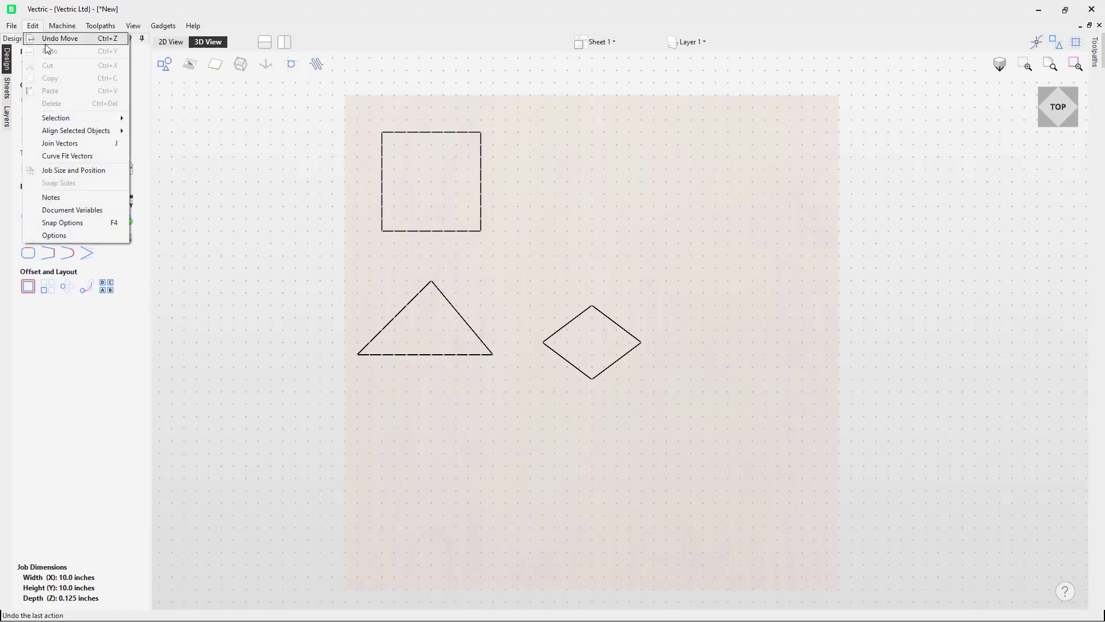
click(116, 228)
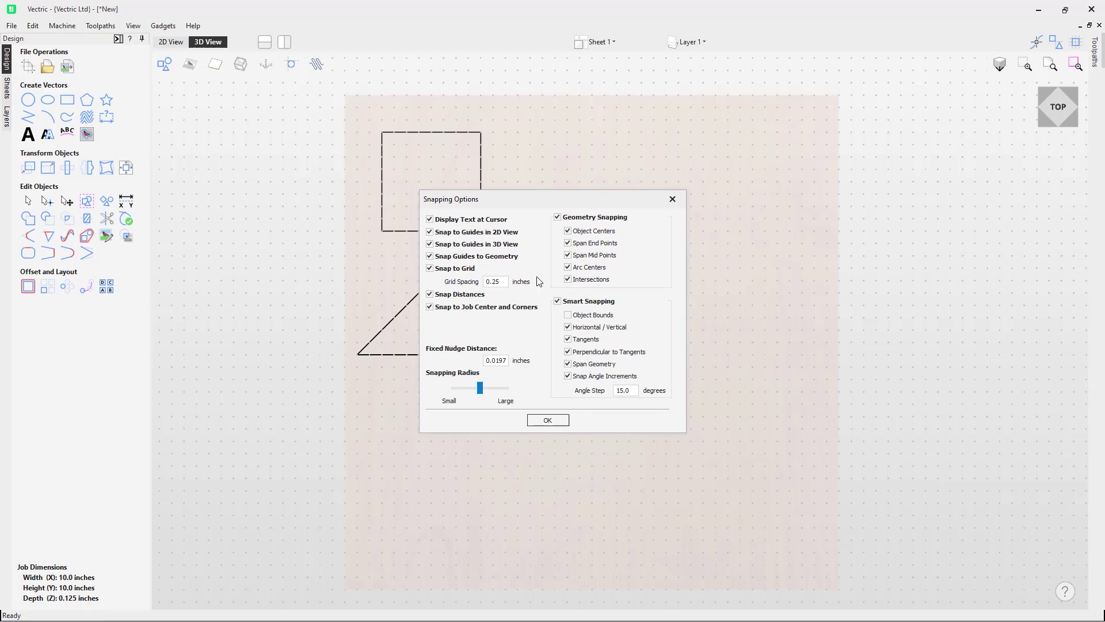
double_click(505, 281)
drag(506, 281, 487, 282)
text(0.)
click(548, 421)
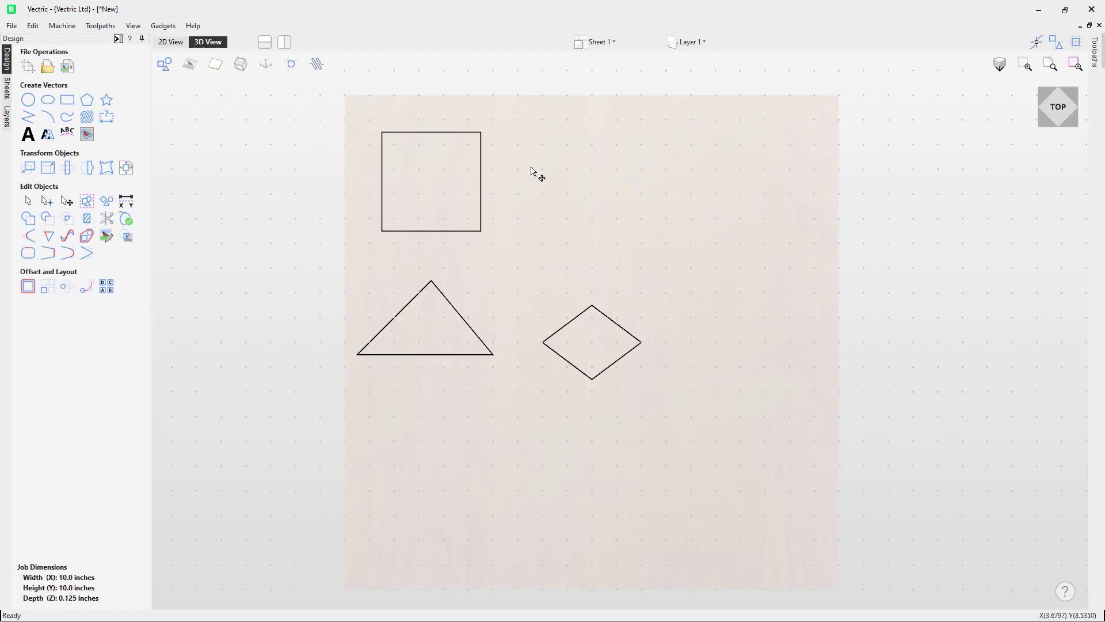
Step: Draw a circle with a 0.2 inch radius centred at X 1, Y 3.5 below the triangle, then deselect it
click(27, 100)
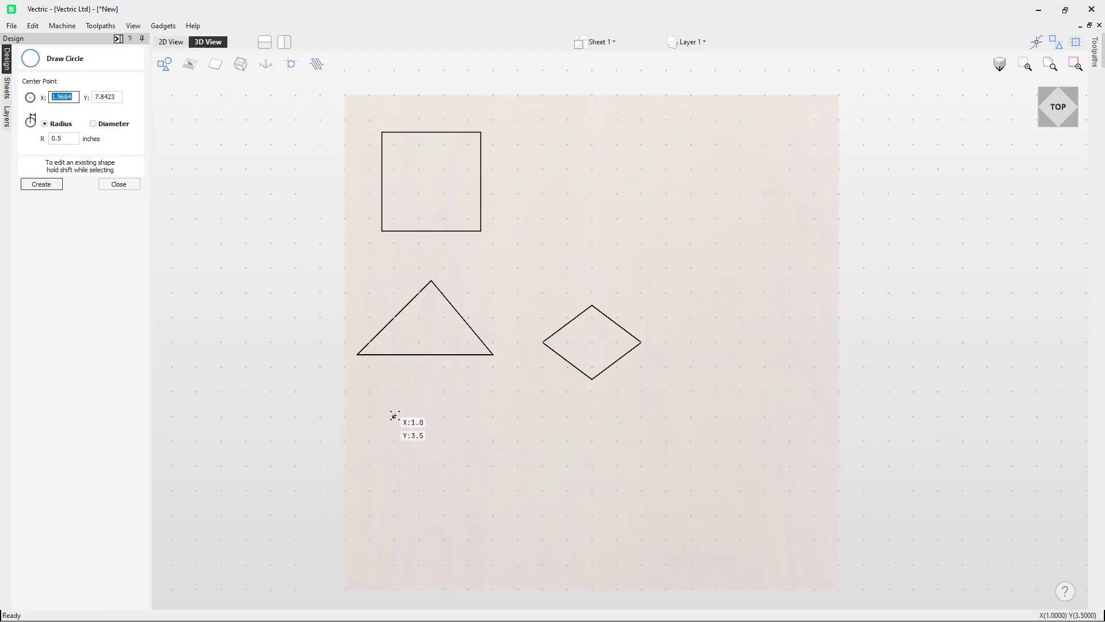
click(394, 417)
click(400, 397)
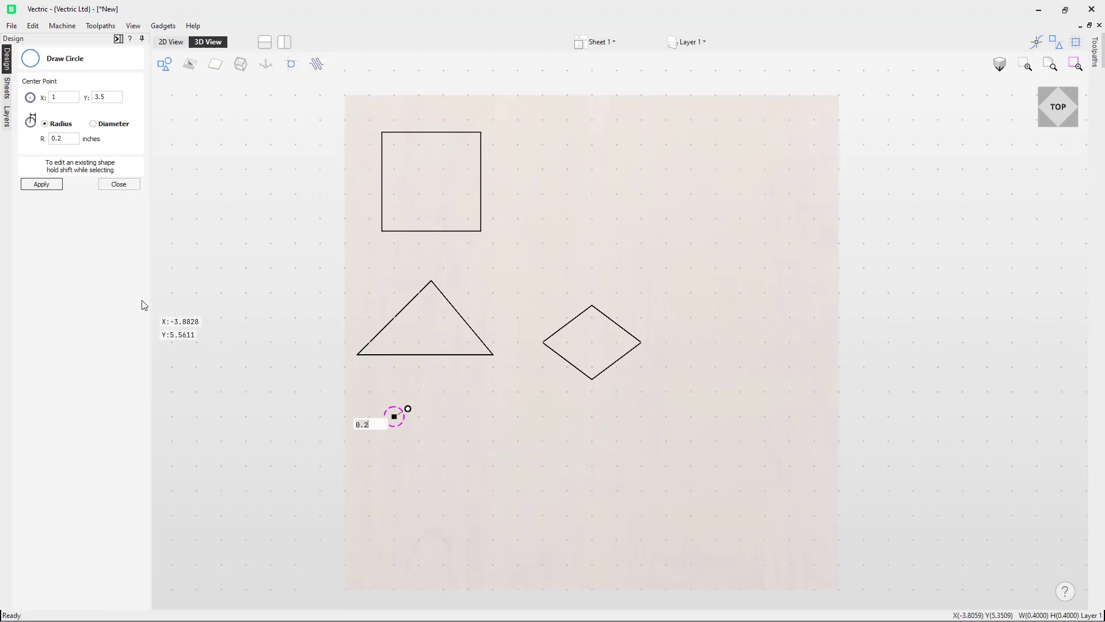
click(118, 184)
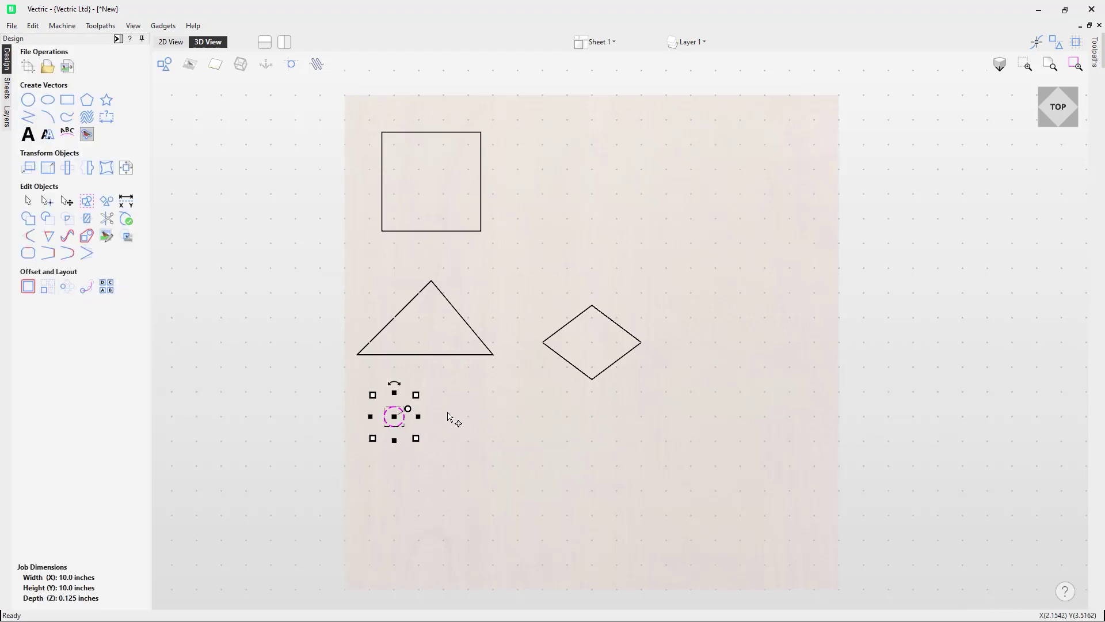
click(518, 254)
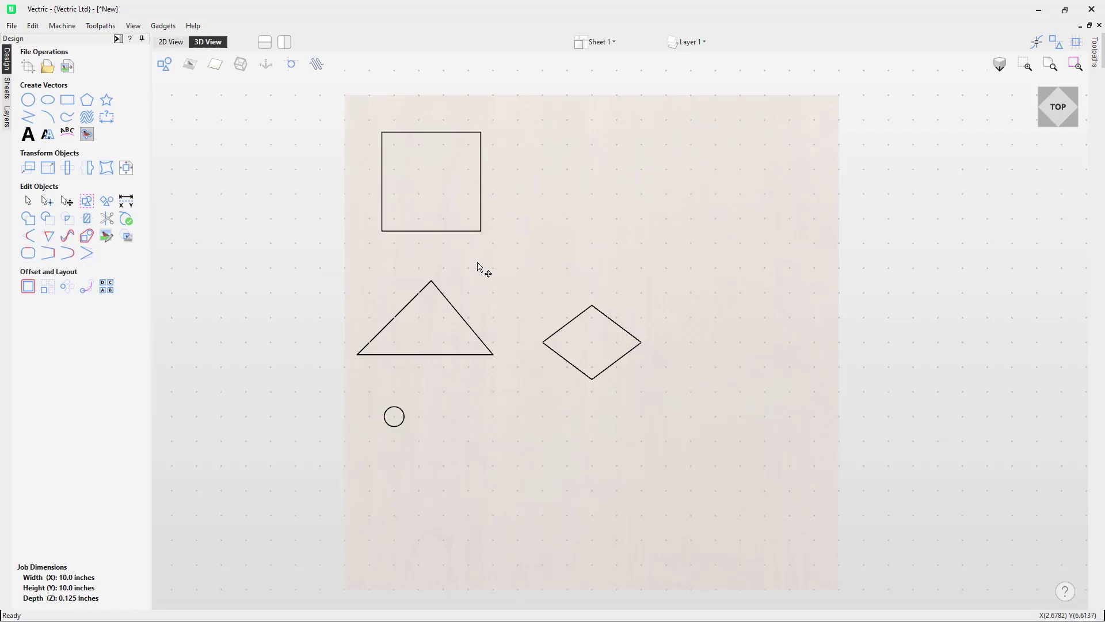
Step: Set the snap grid spacing to 0.25 inches in the snap options
key(F4)
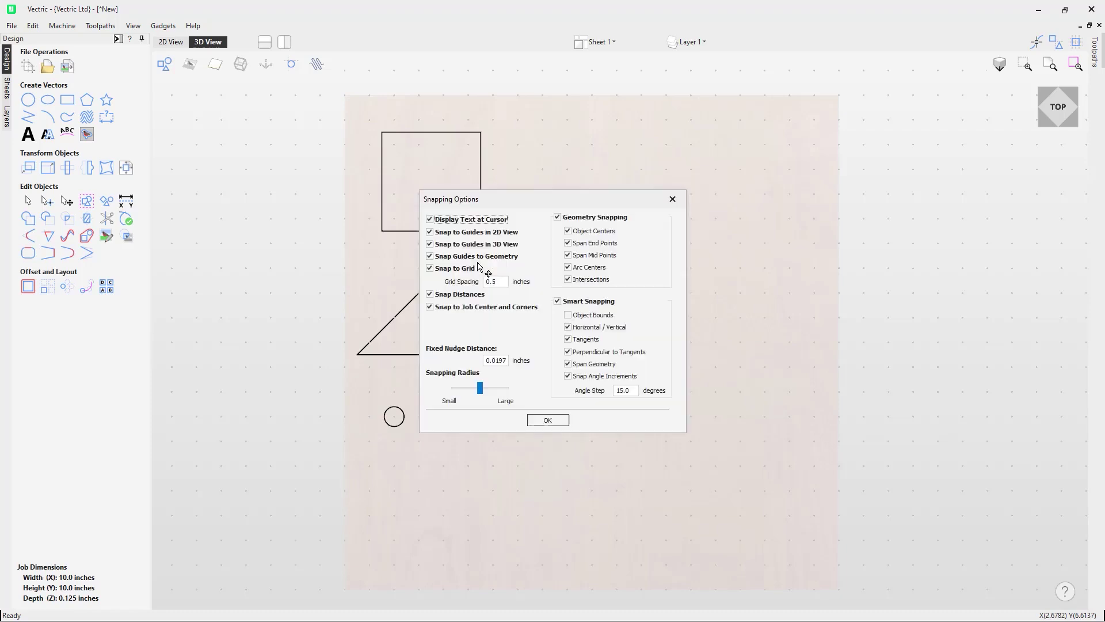
drag(502, 281, 451, 281)
text(0.25)
click(548, 420)
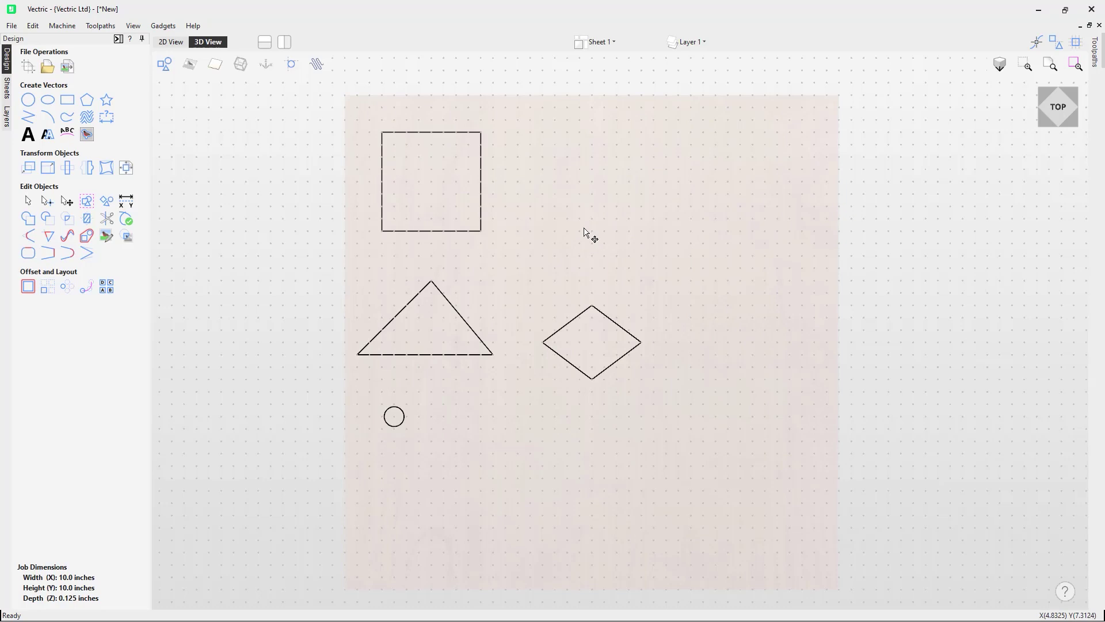
Step: Change the 3D view's snap grid color to blue (0; 0; 255) in the program options and apply it
click(32, 26)
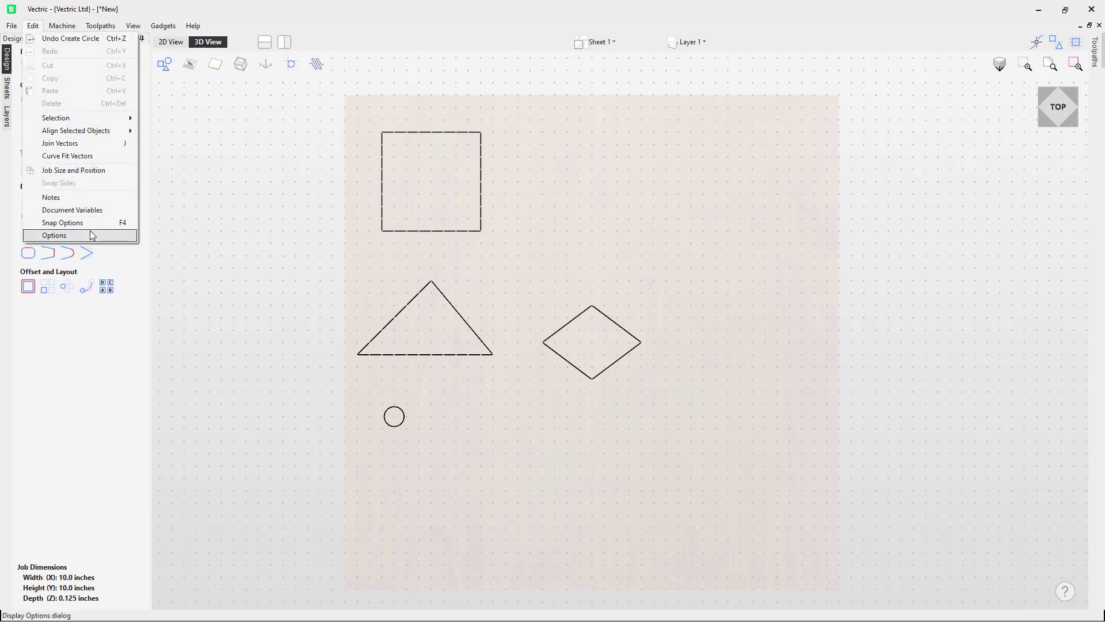
click(92, 235)
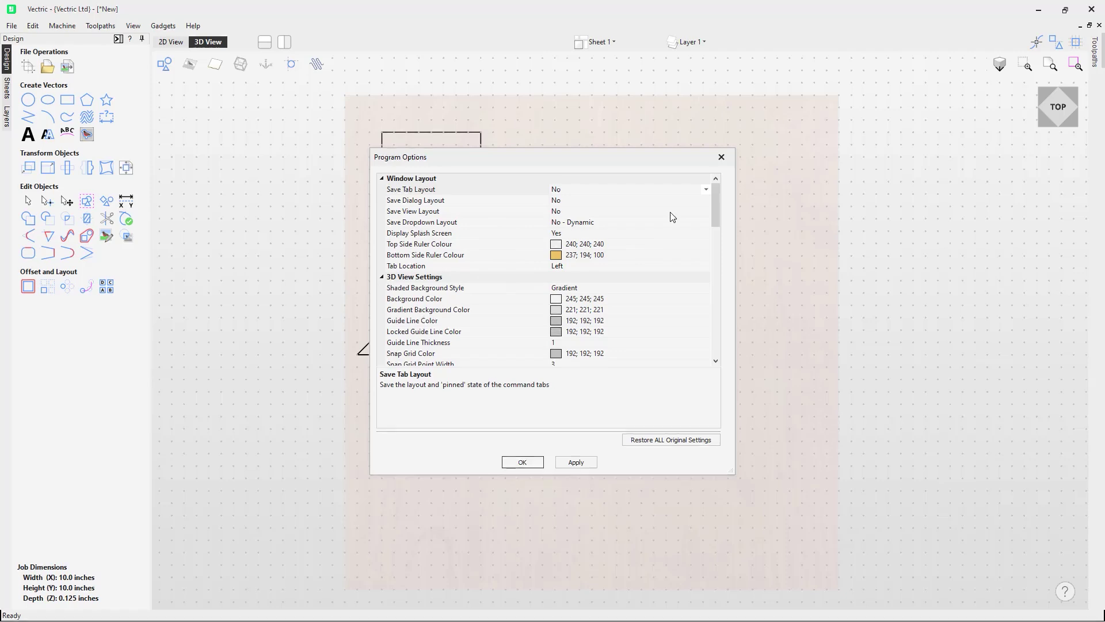
drag(715, 206, 717, 230)
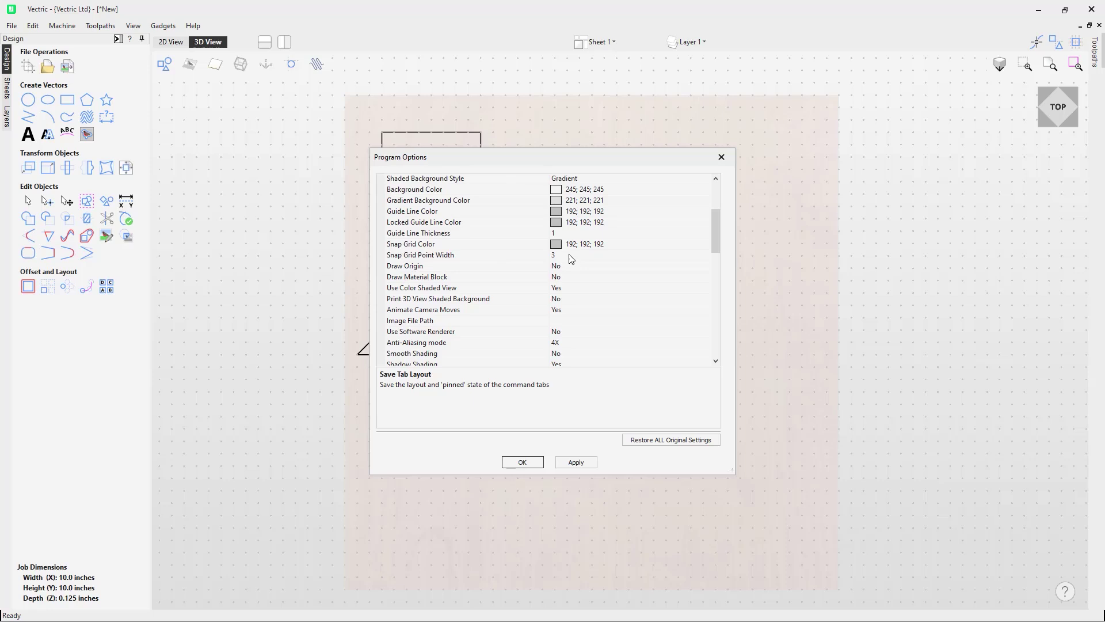
drag(586, 157, 369, 160)
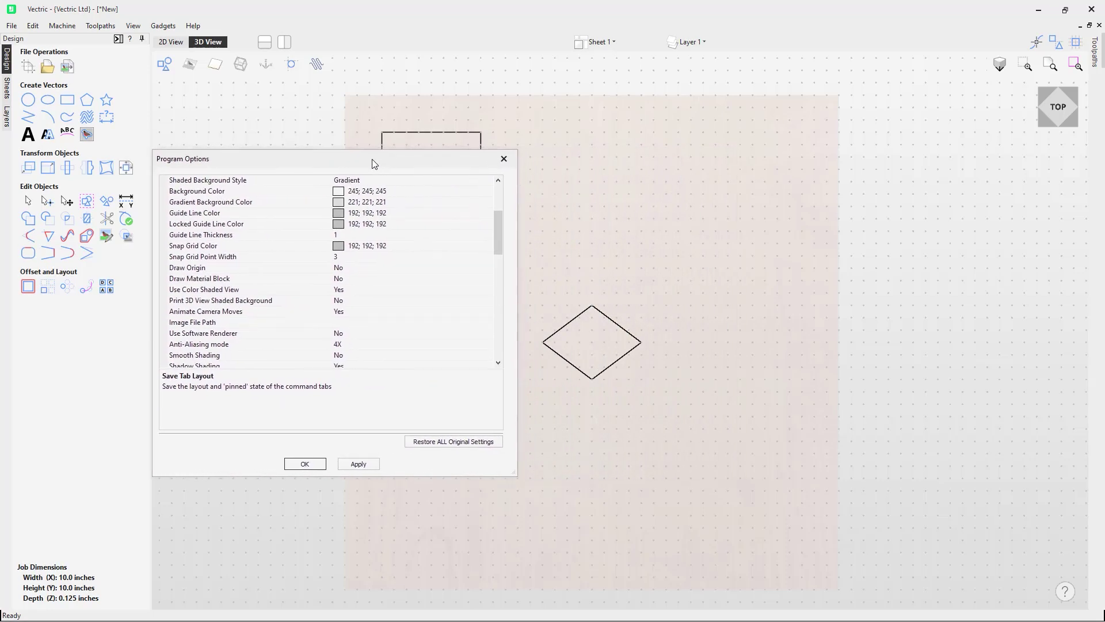
click(335, 248)
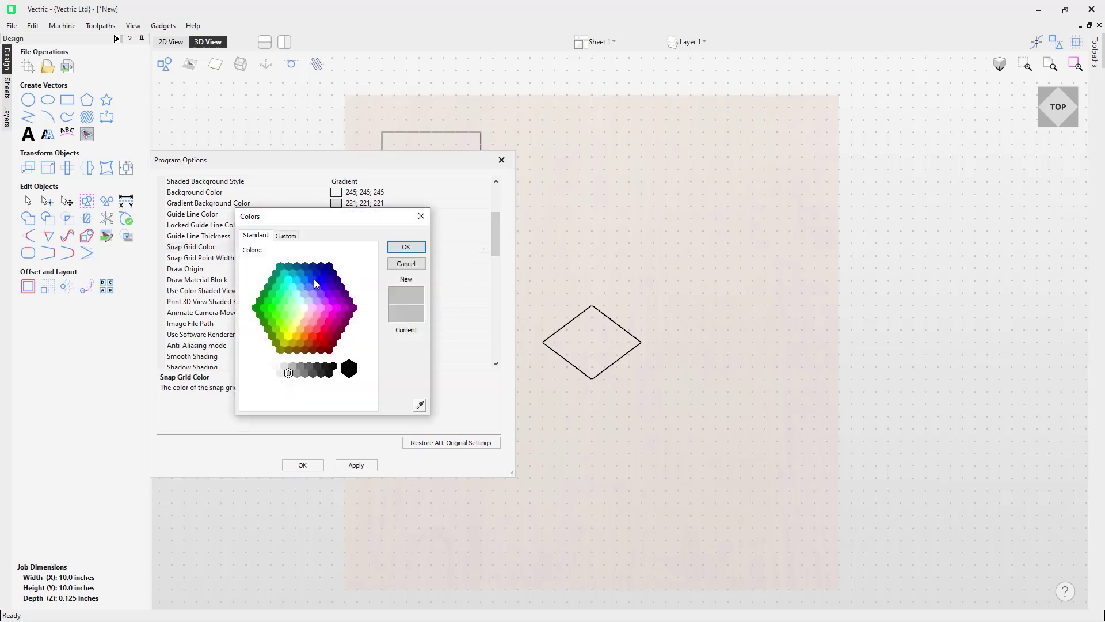
click(288, 237)
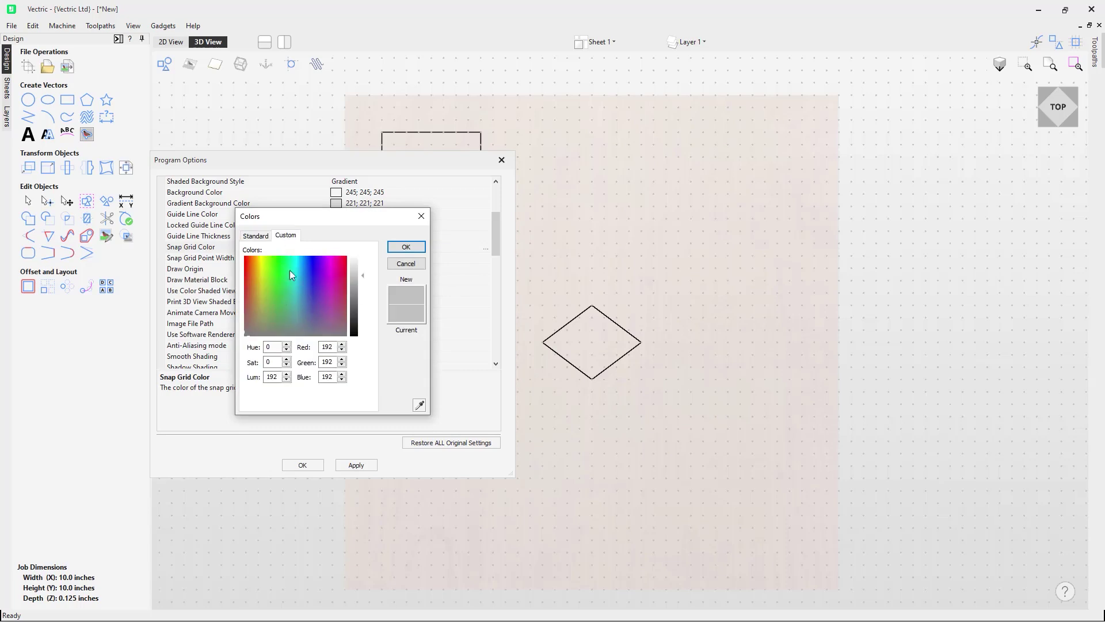
click(262, 237)
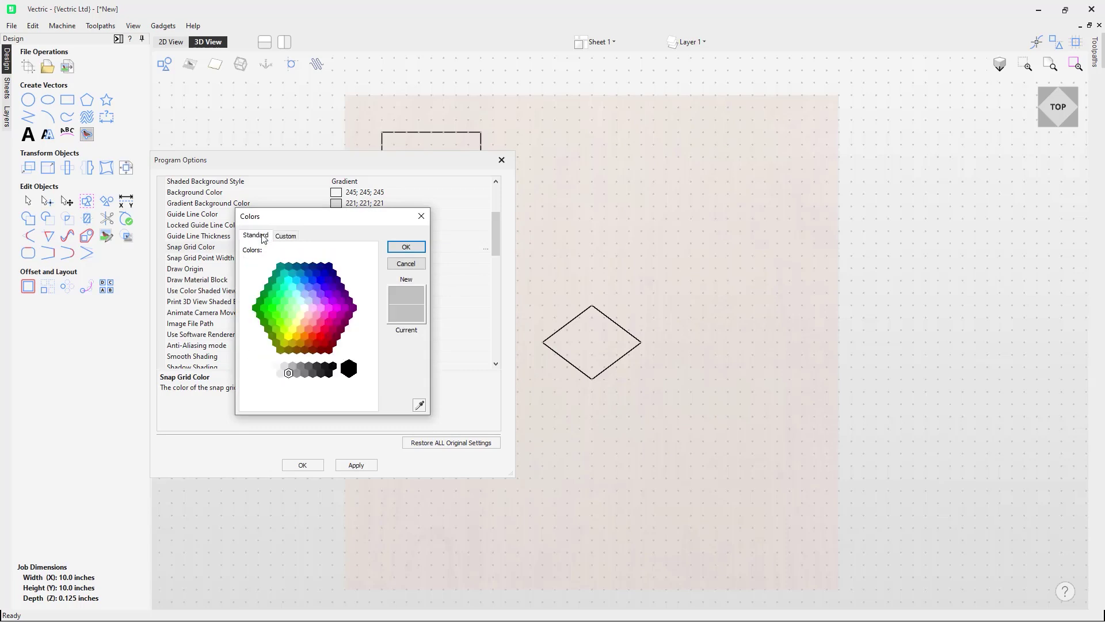
click(320, 280)
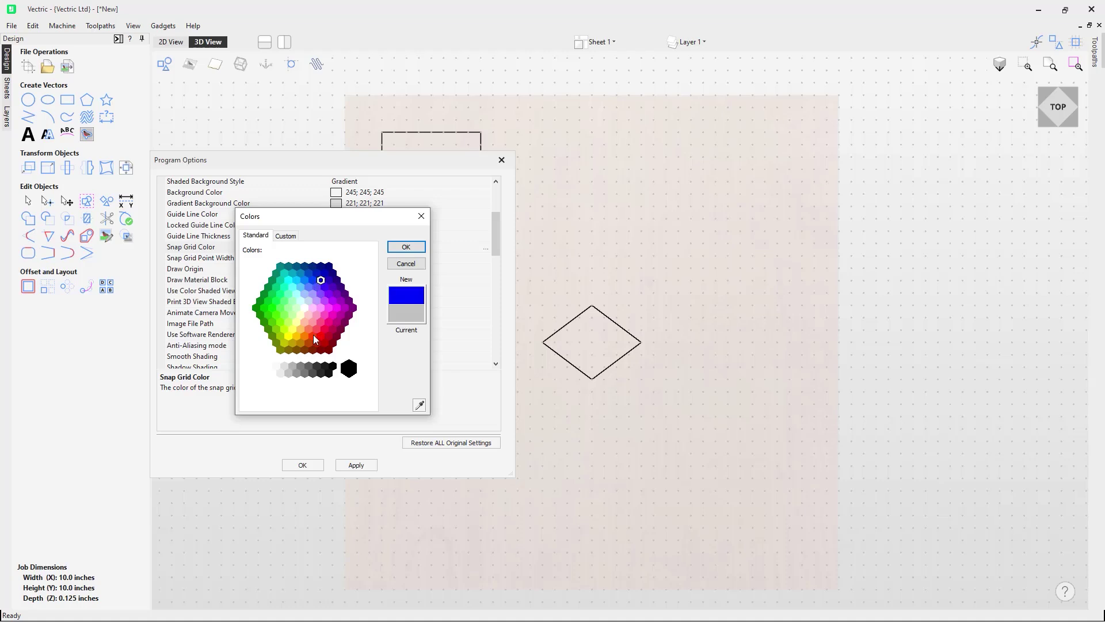
click(406, 250)
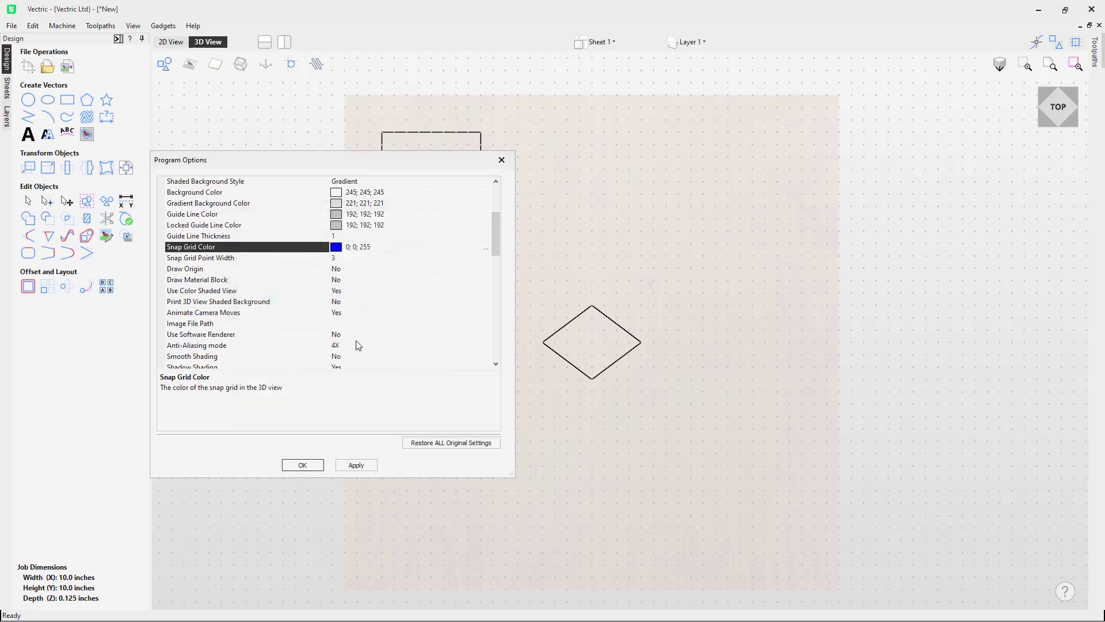
click(357, 465)
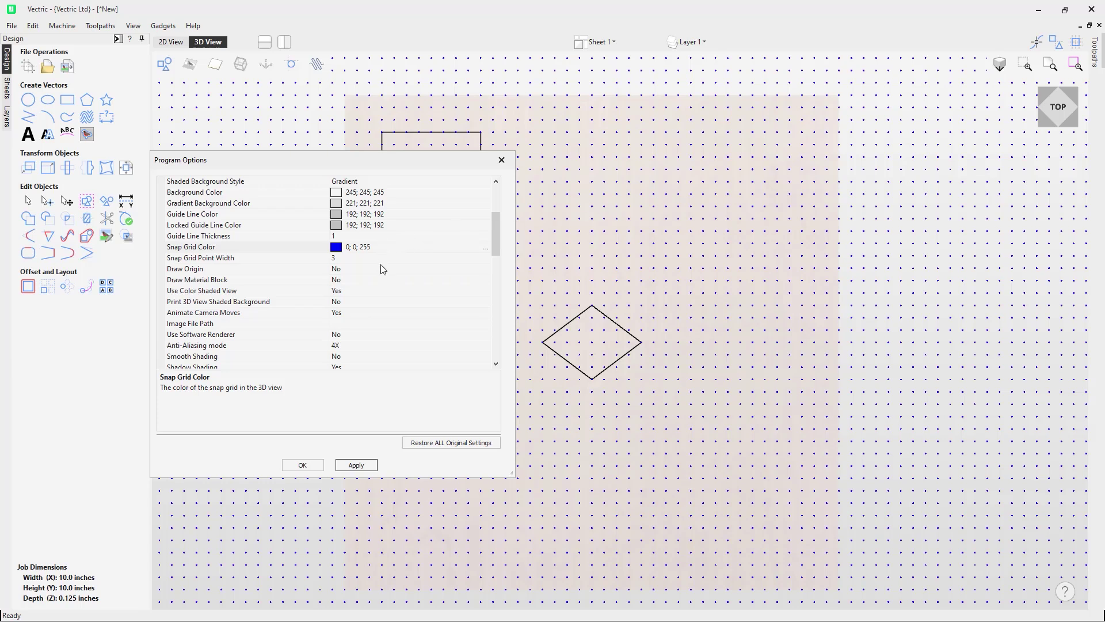
Step: Set the 3D view's snap grid point width to 5 in the program options and apply it
click(352, 257)
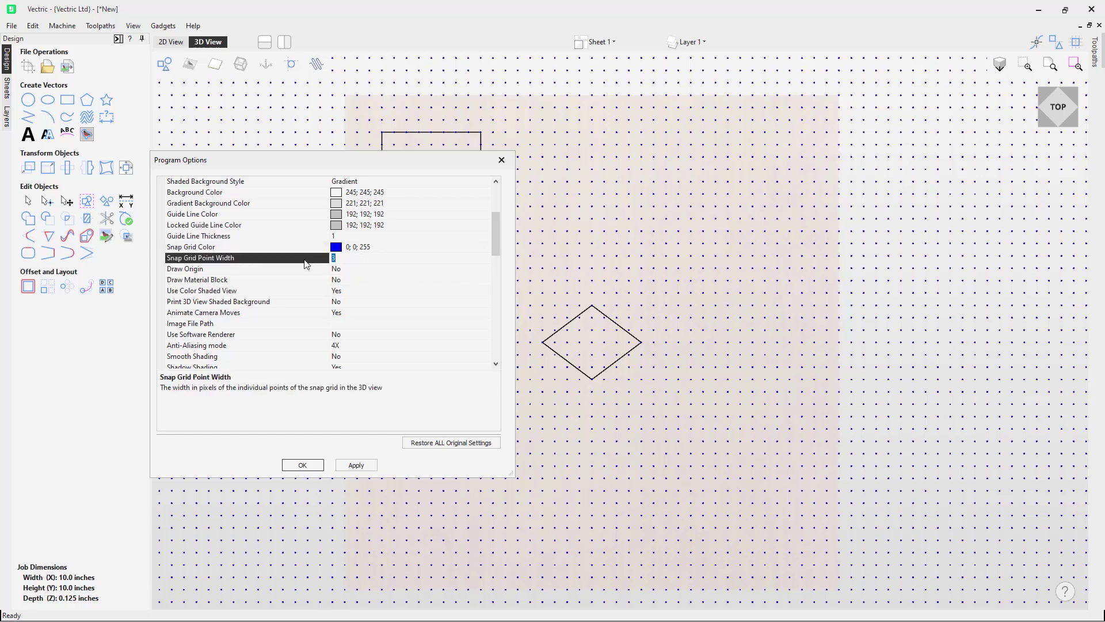
text(5)
click(357, 465)
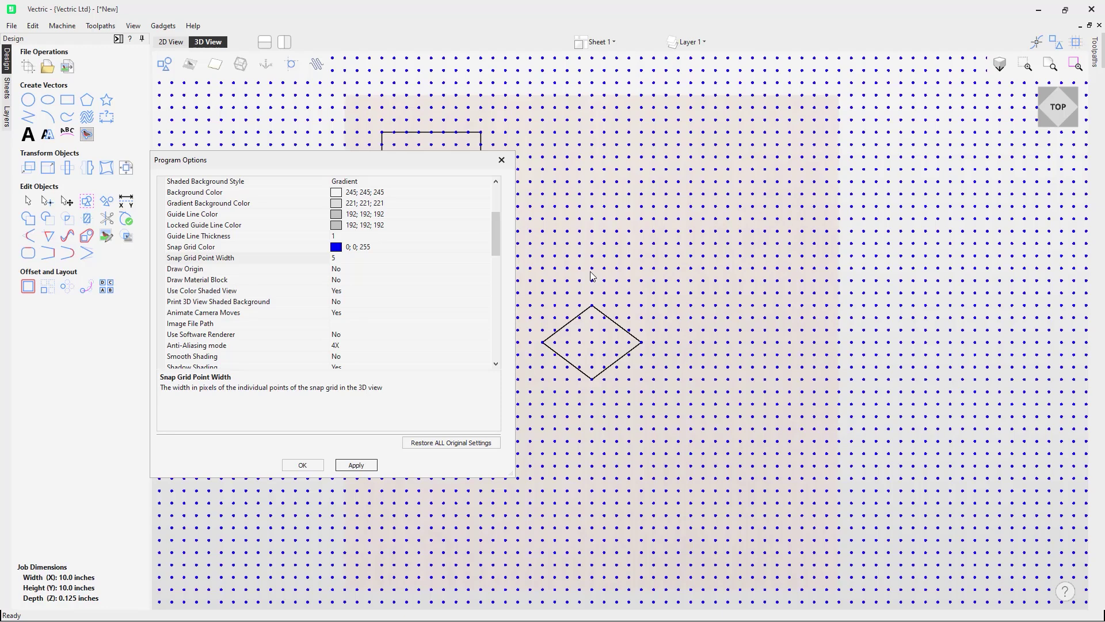
Step: Set the snap grid point width to 3 and the snap grid color to grey (192; 192; 192), then apply and close the options
click(351, 259)
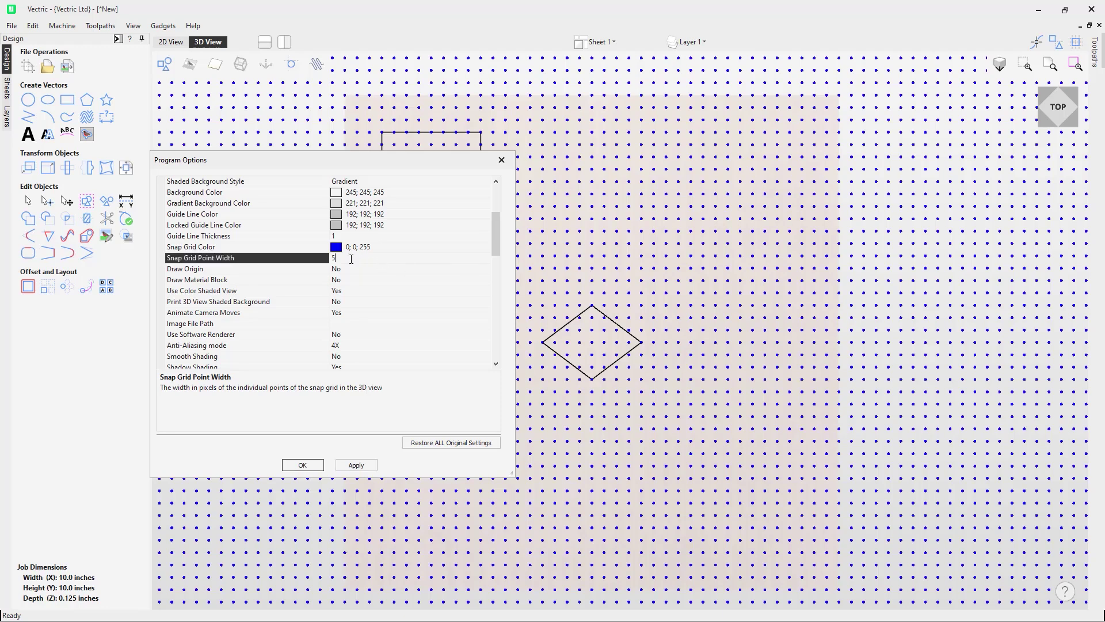
double_click(341, 259)
text(3)
click(337, 248)
click(337, 251)
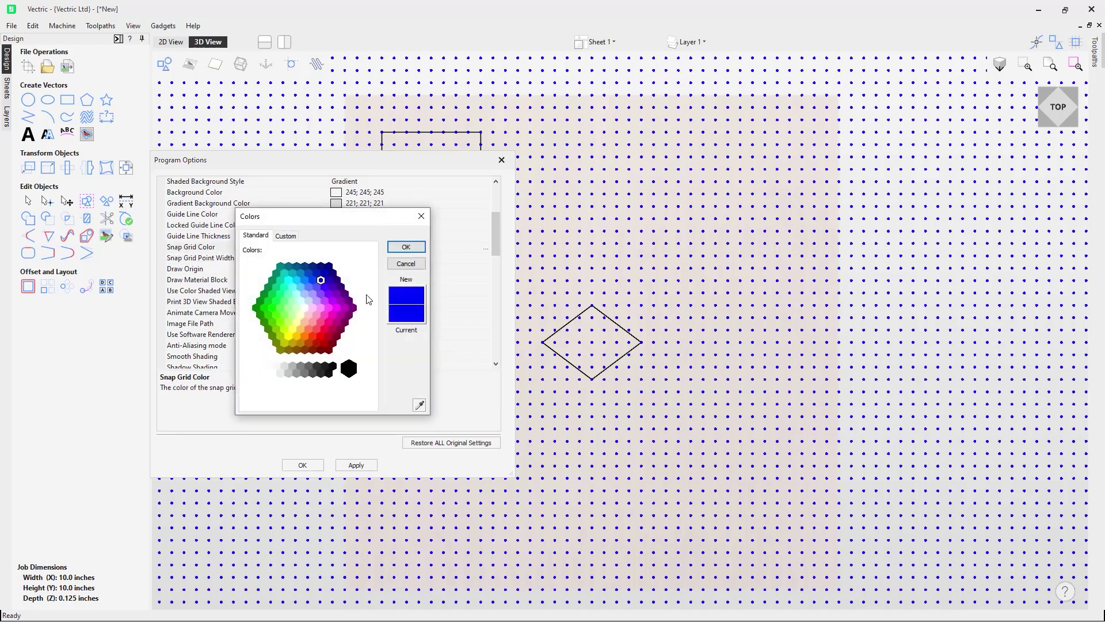
click(288, 376)
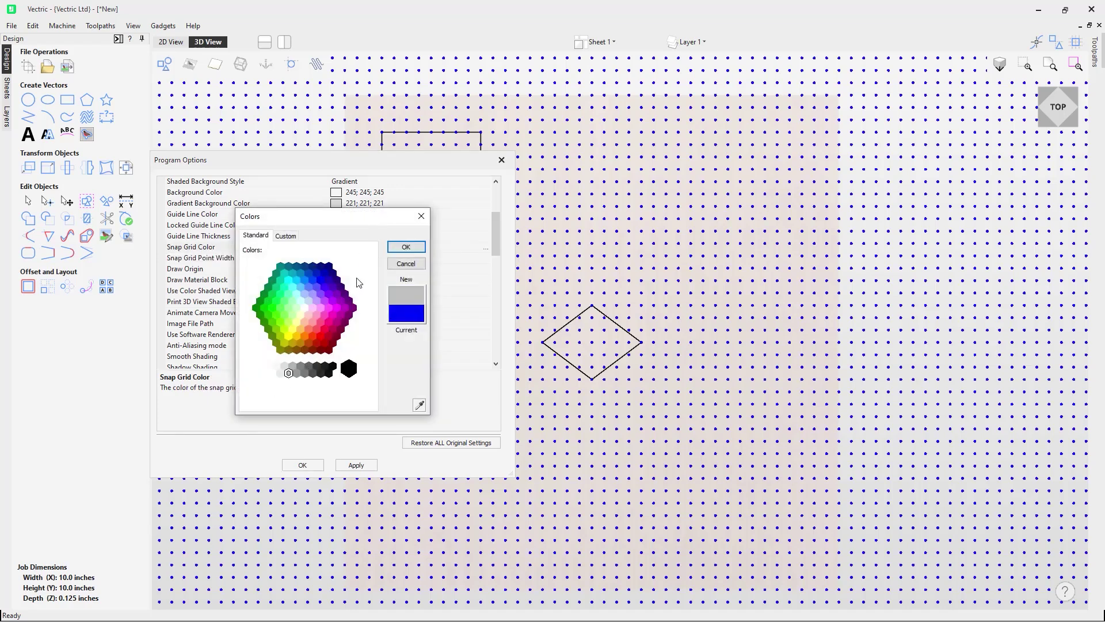
click(406, 247)
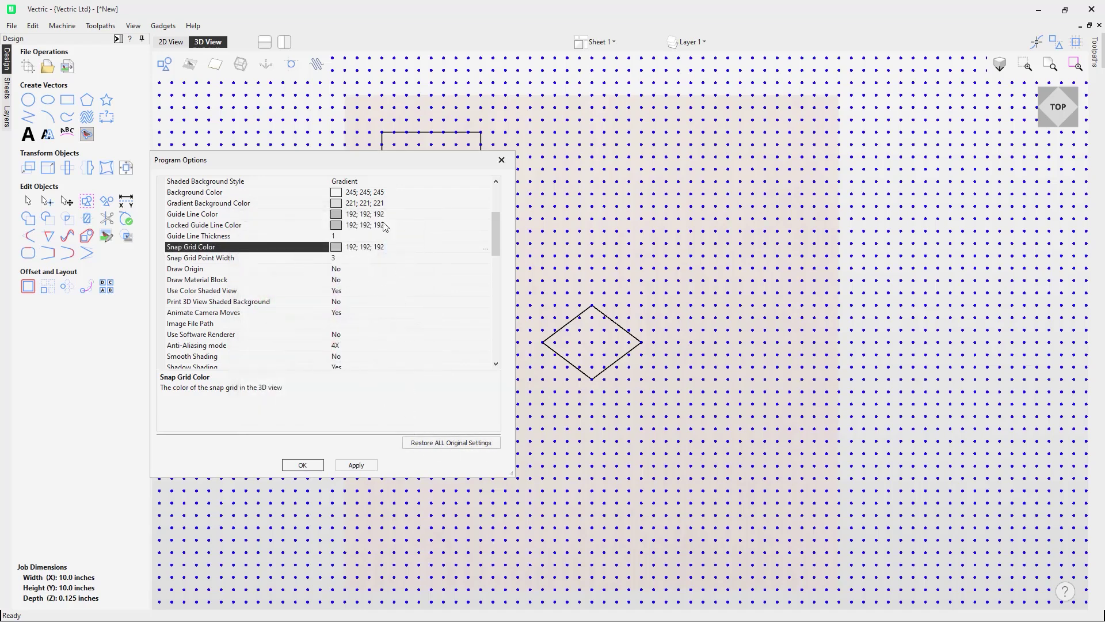
click(354, 465)
click(316, 468)
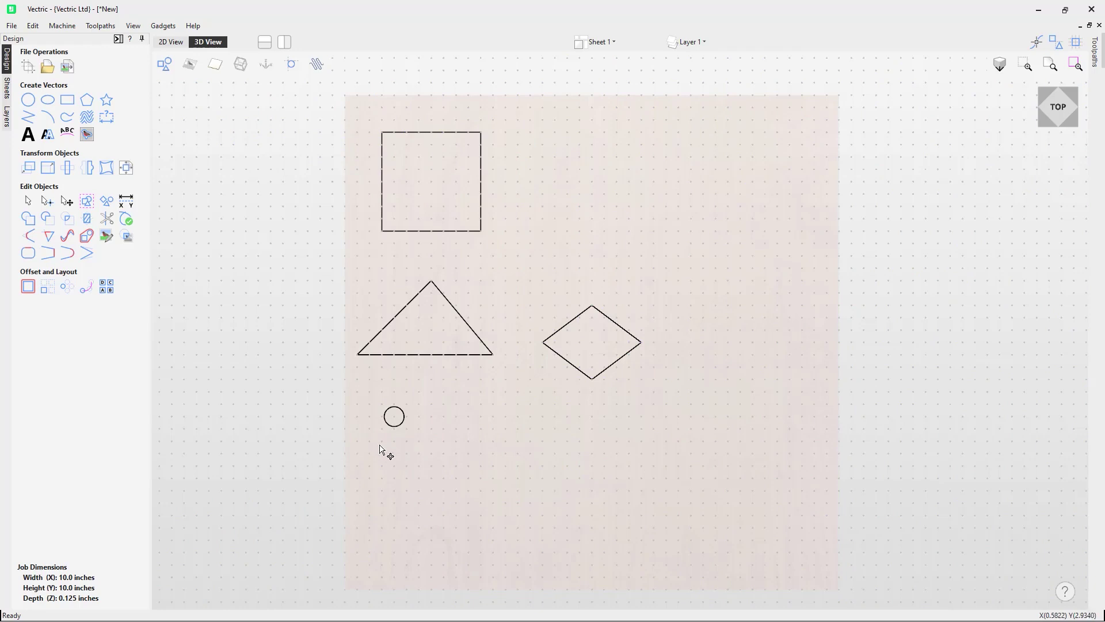
Step: Delete all the drawn vectors and turn off the snap grid
drag(331, 108, 684, 453)
key(Delete)
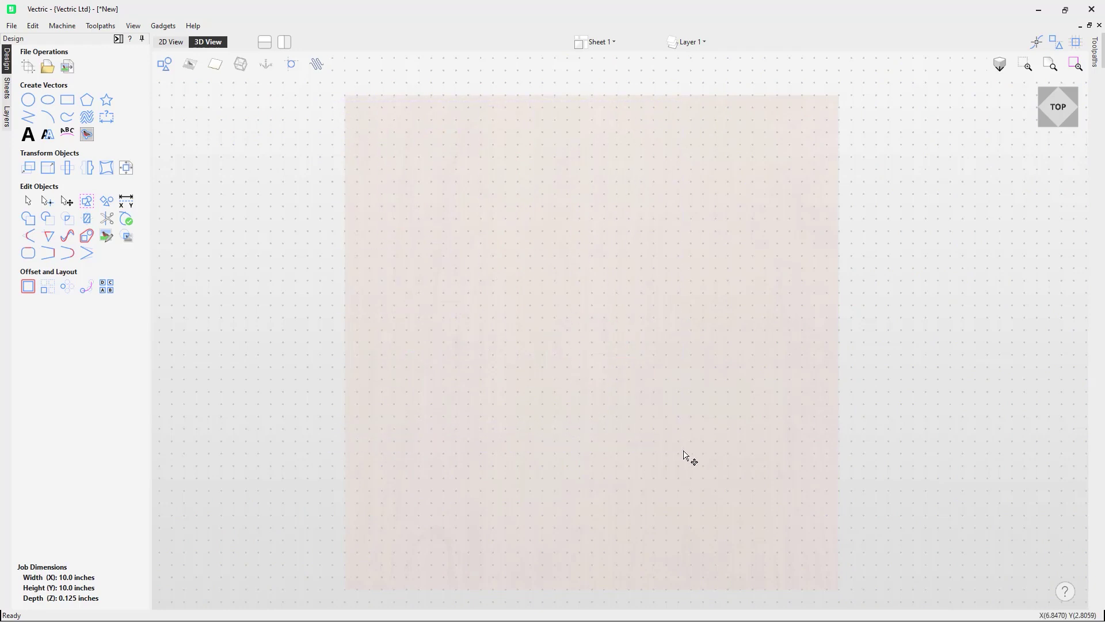
click(1076, 43)
Step: Insert a horizontal guide line across the job at Y 5 inches
right_click(604, 292)
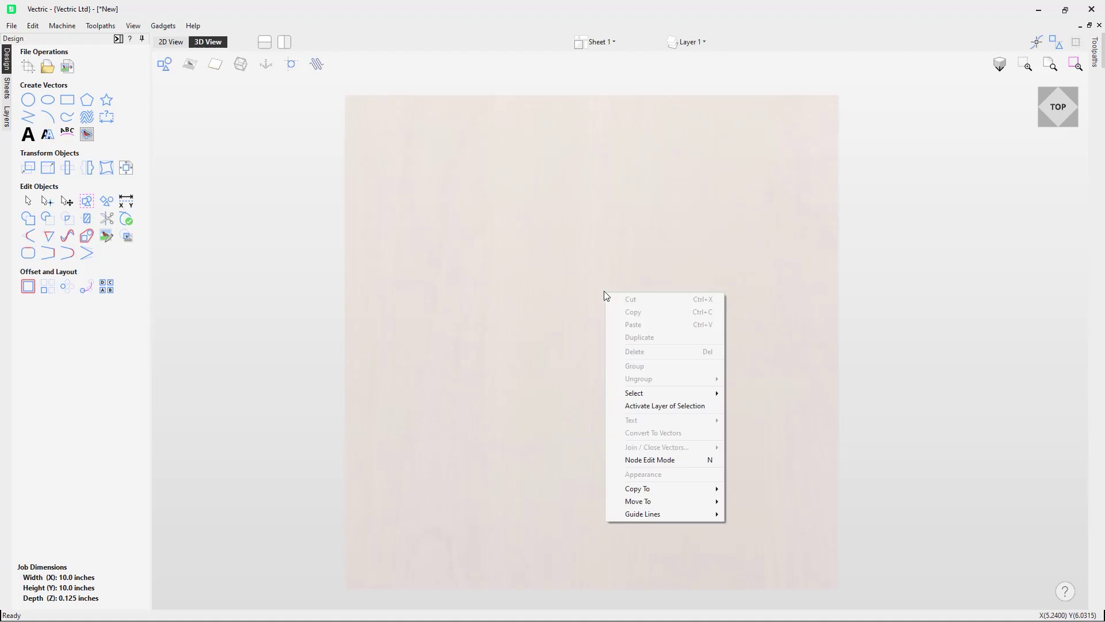
mouse_move(675, 516)
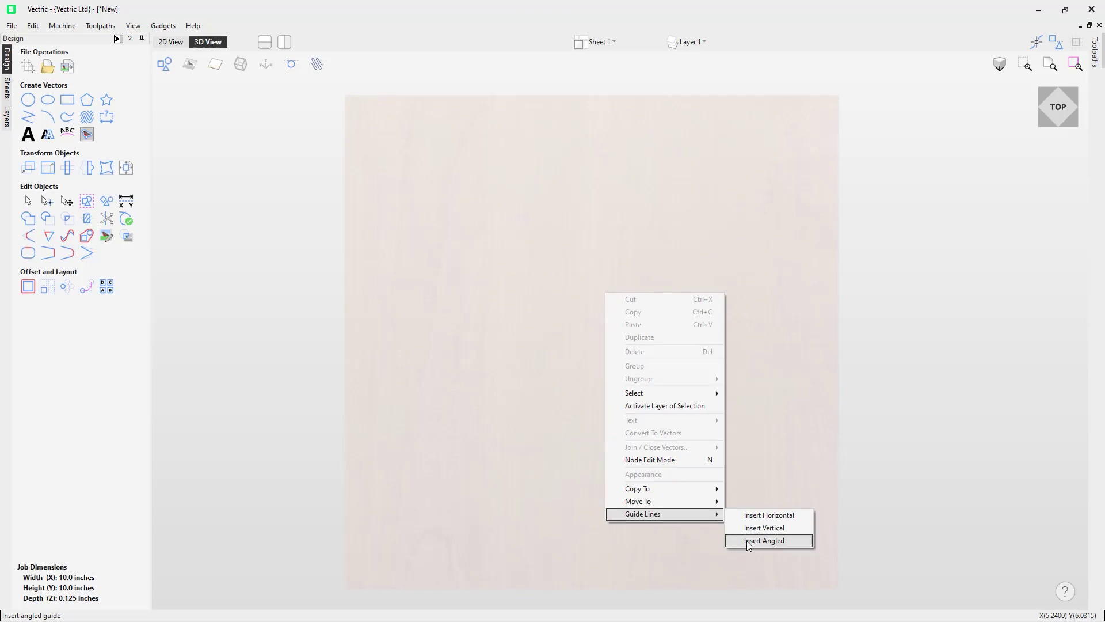
click(759, 516)
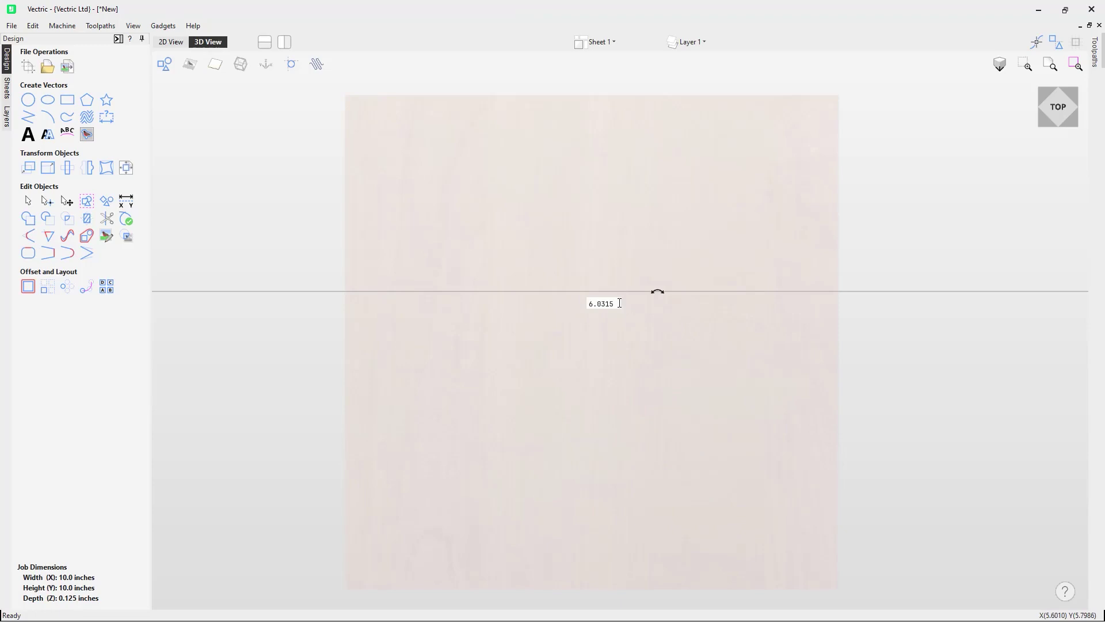
click(588, 304)
mouse_move(657, 292)
drag(659, 292, 683, 335)
text(5)
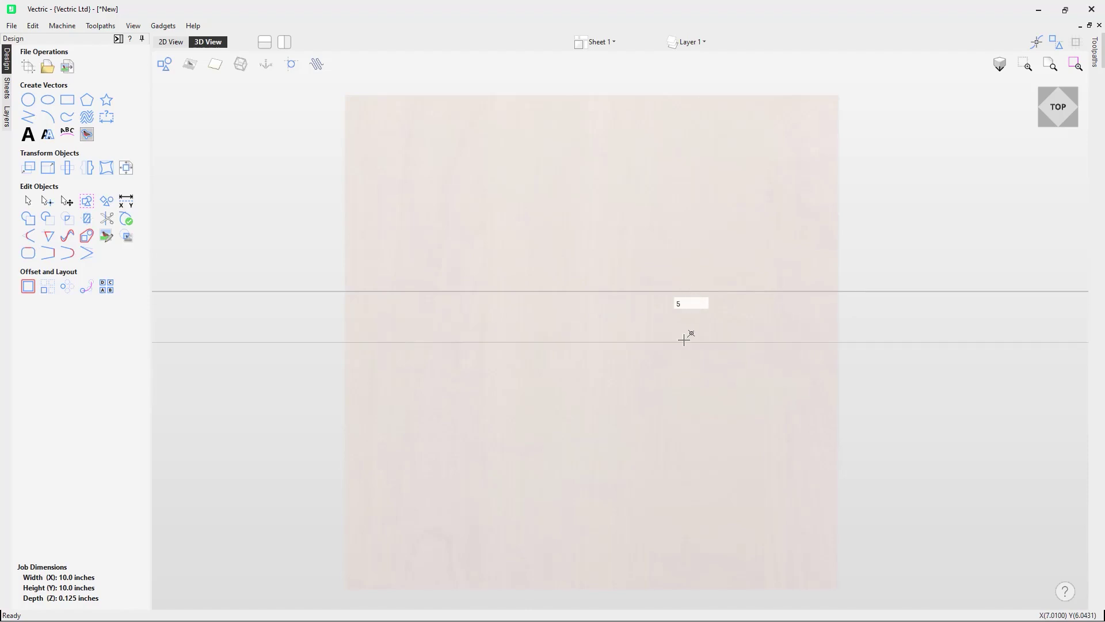
key(Return)
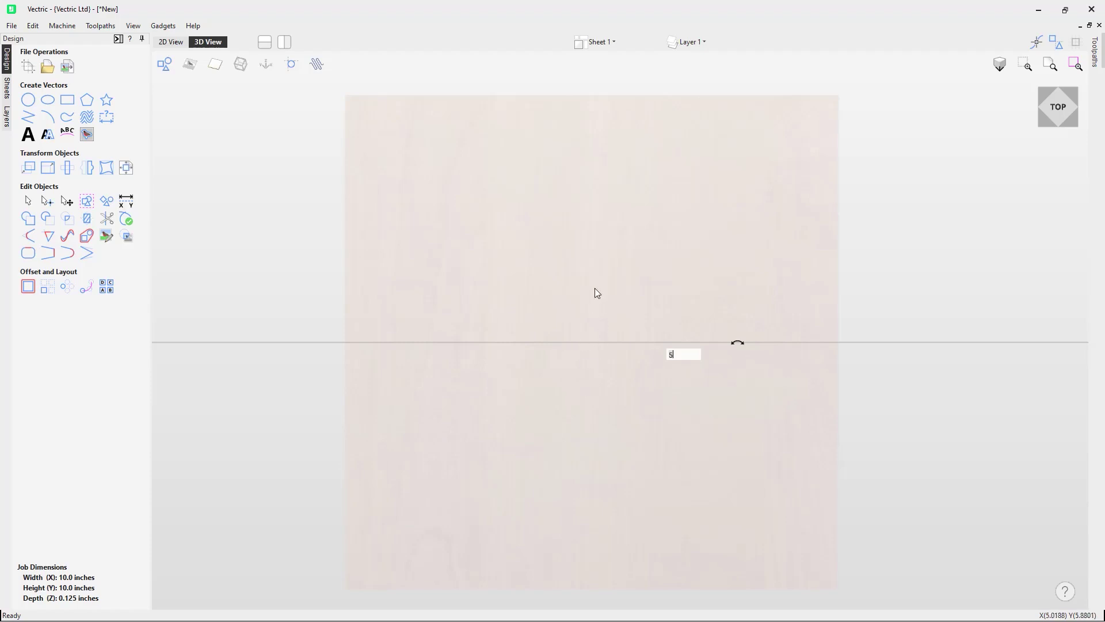
Step: Insert a vertical guide line through the job at X 5 inches
right_click(603, 238)
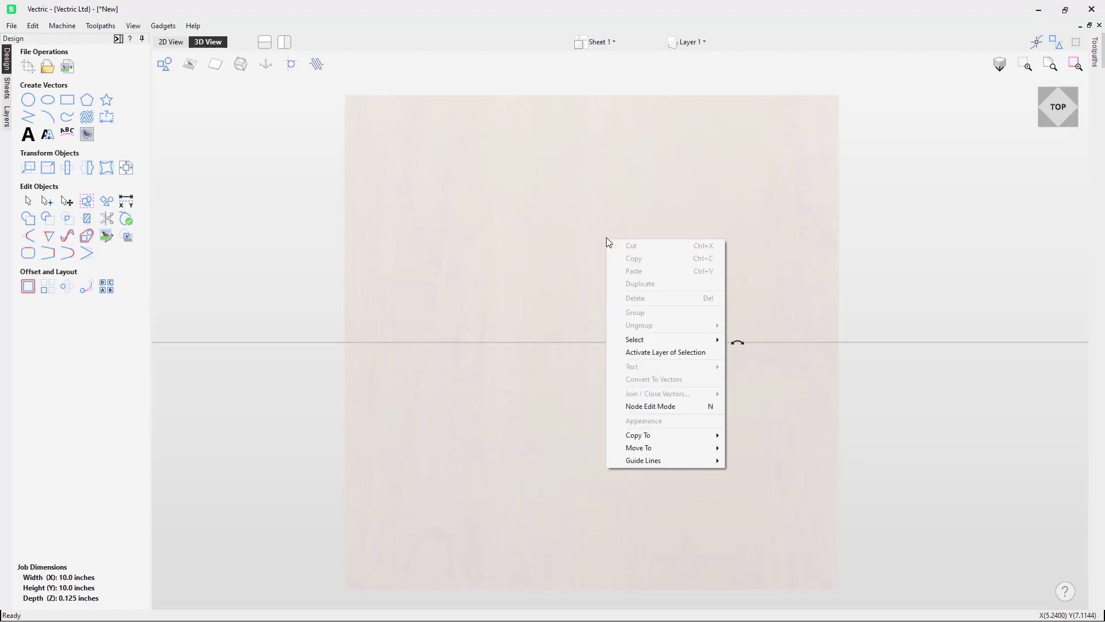
mouse_move(668, 459)
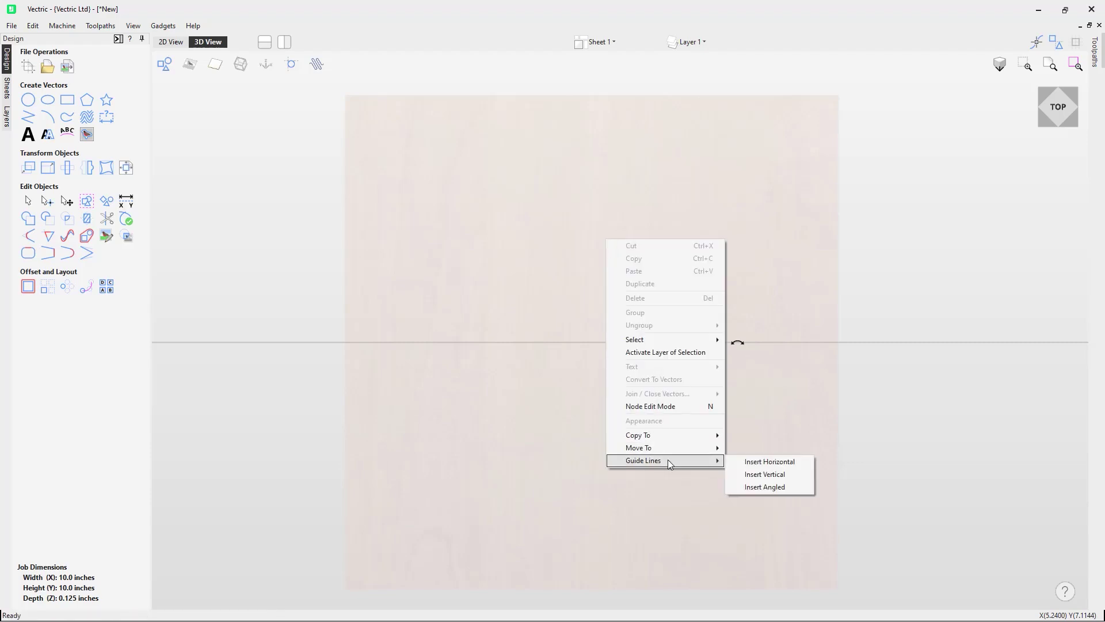
click(763, 475)
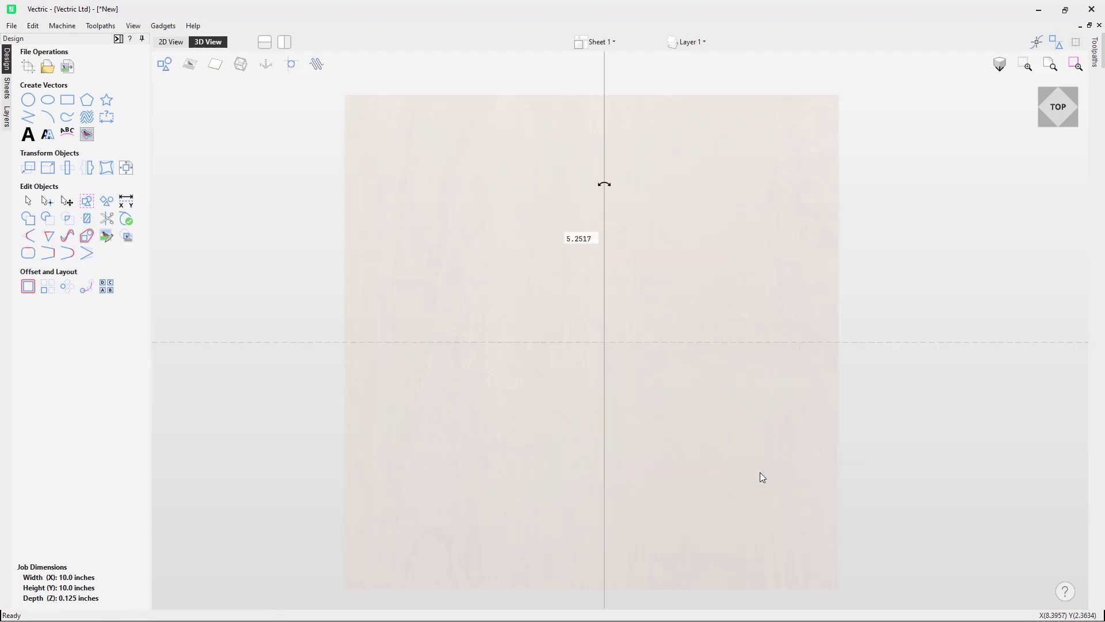
click(594, 239)
text(5)
key(Return)
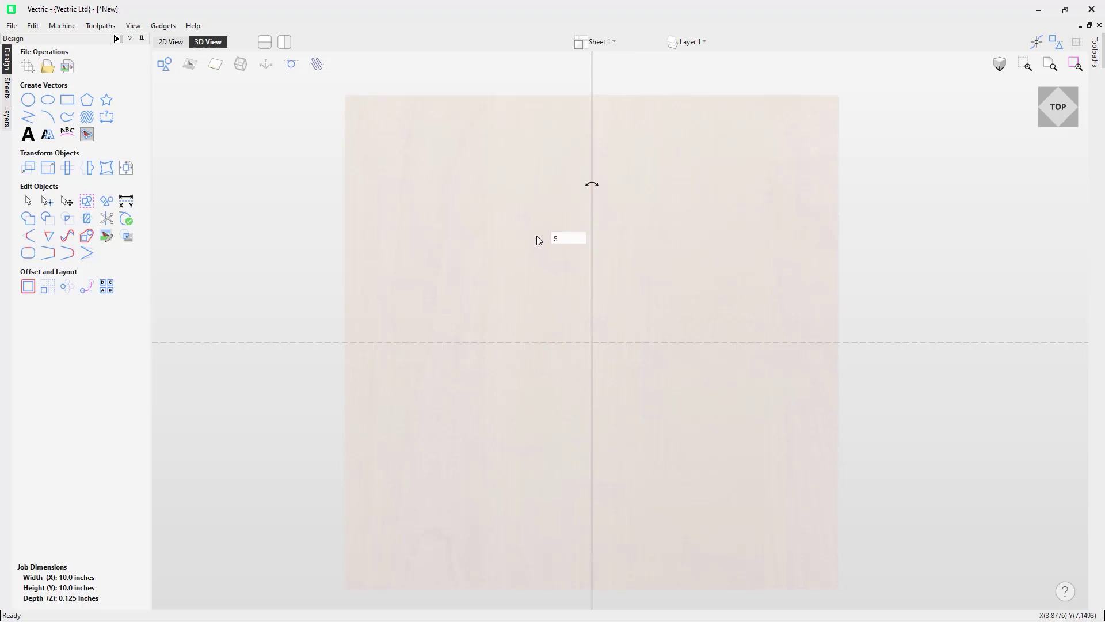
Step: Try another position for the vertical guide line, return it to X 5 inches and deselect it
click(548, 240)
key(Return)
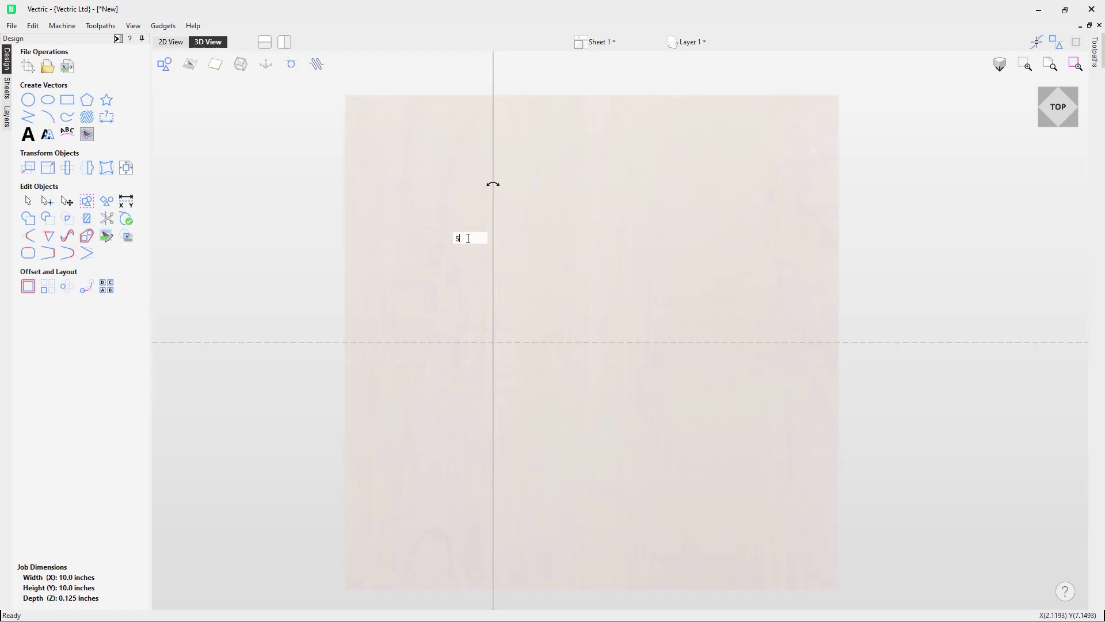
key(Return)
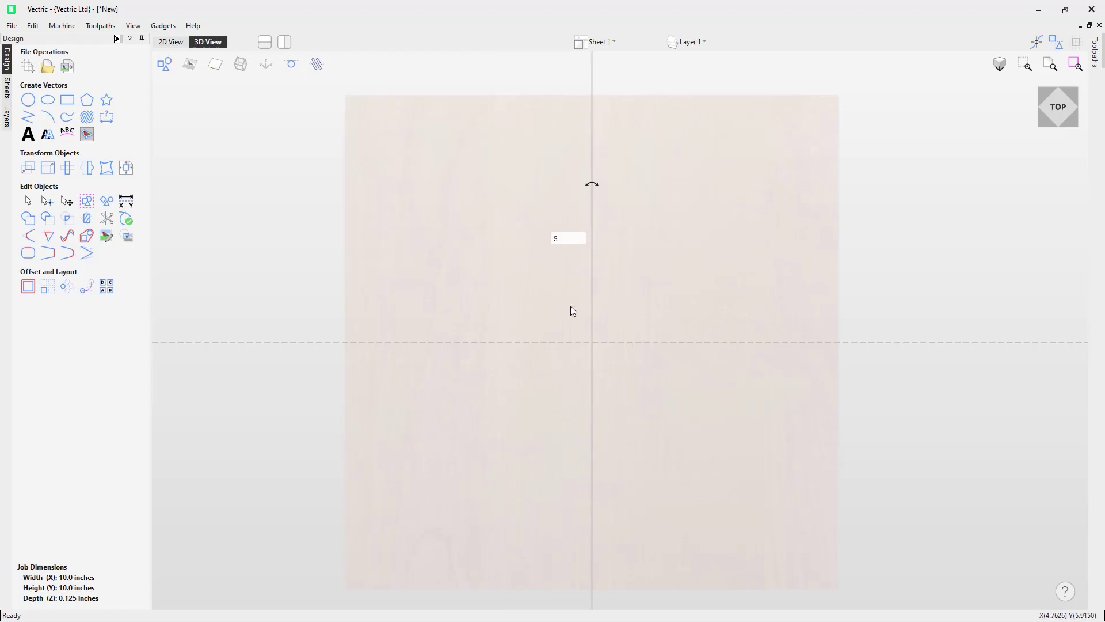
click(613, 320)
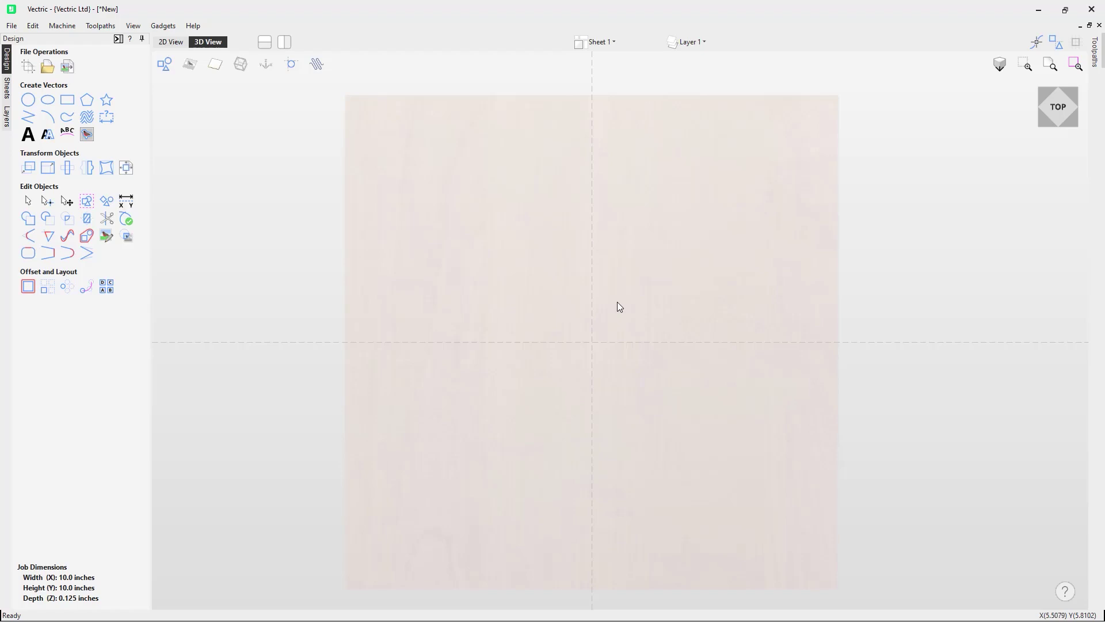
Step: Insert an angled guide line at 45 degrees near the job's center
right_click(618, 303)
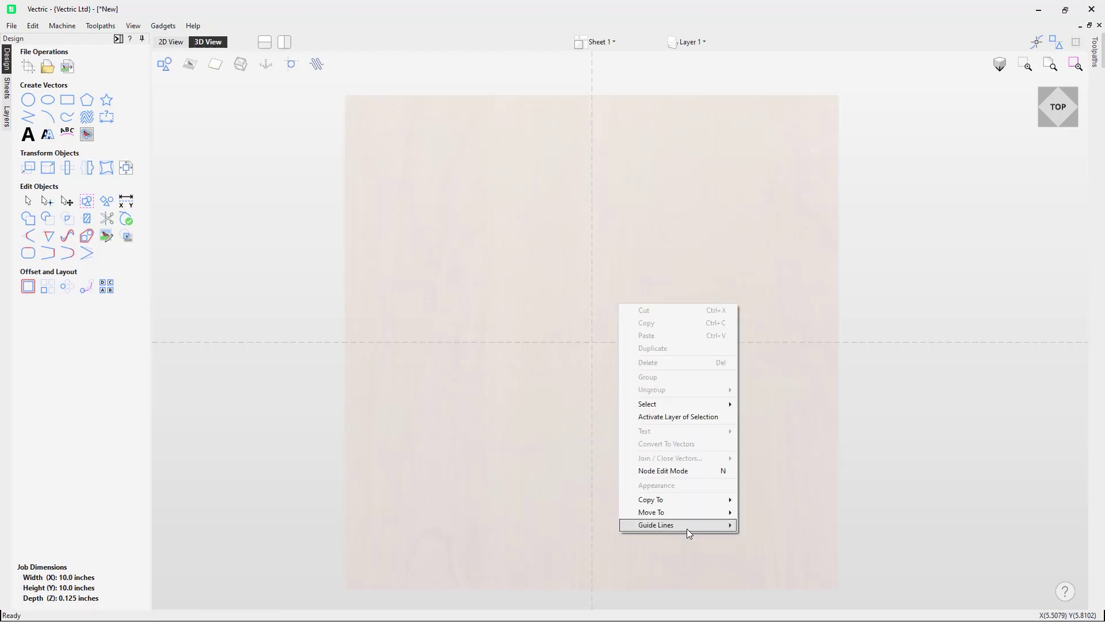
mouse_move(687, 528)
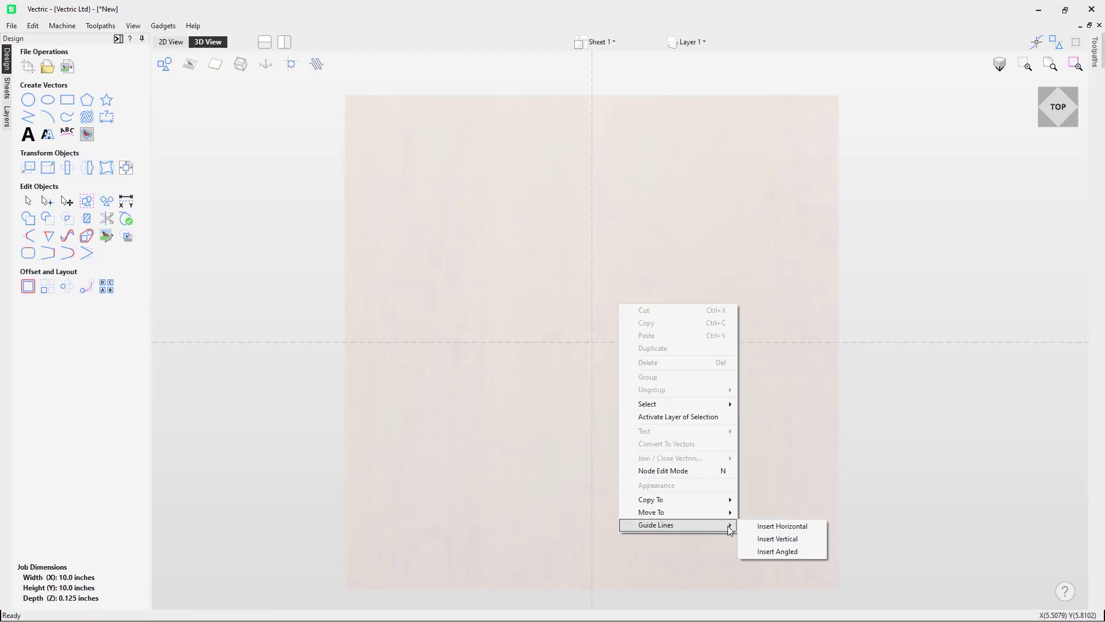
click(764, 552)
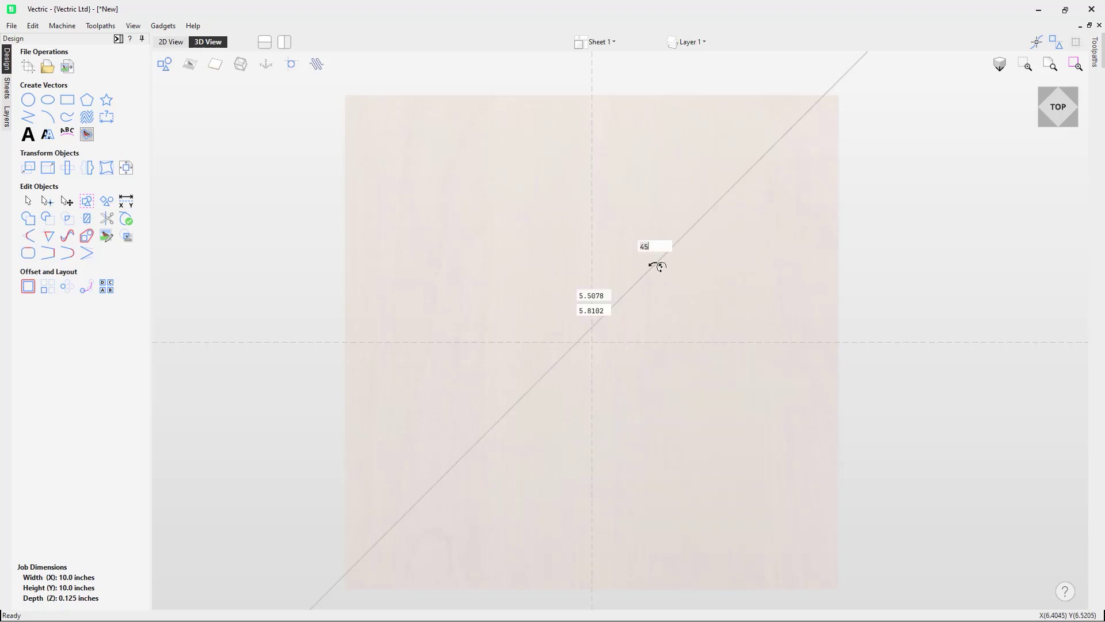
mouse_move(655, 262)
mouse_down()
mouse_move(679, 296)
mouse_move(664, 259)
mouse_move(625, 239)
mouse_move(670, 254)
mouse_move(678, 277)
mouse_move(670, 252)
mouse_up()
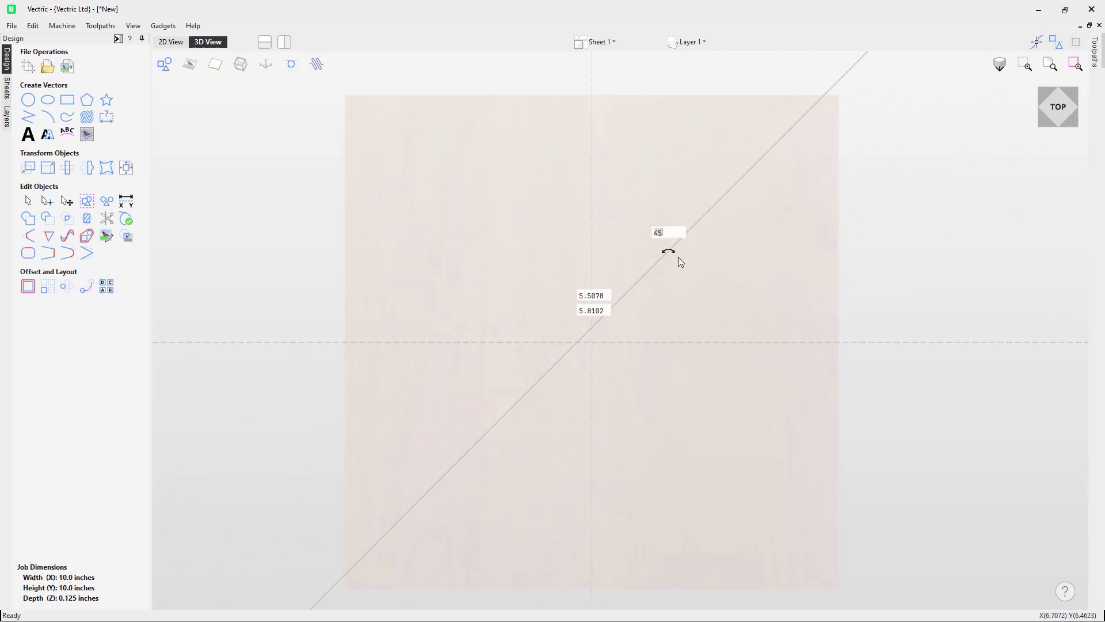
Step: Position the 45-degree guide line's reference point at X 5, Y 5 and deselect the guide
click(610, 295)
key(Delete)
key(Delete)
key(Delete)
key(Delete)
key(Delete)
key(Delete)
text(5)
key(Tab)
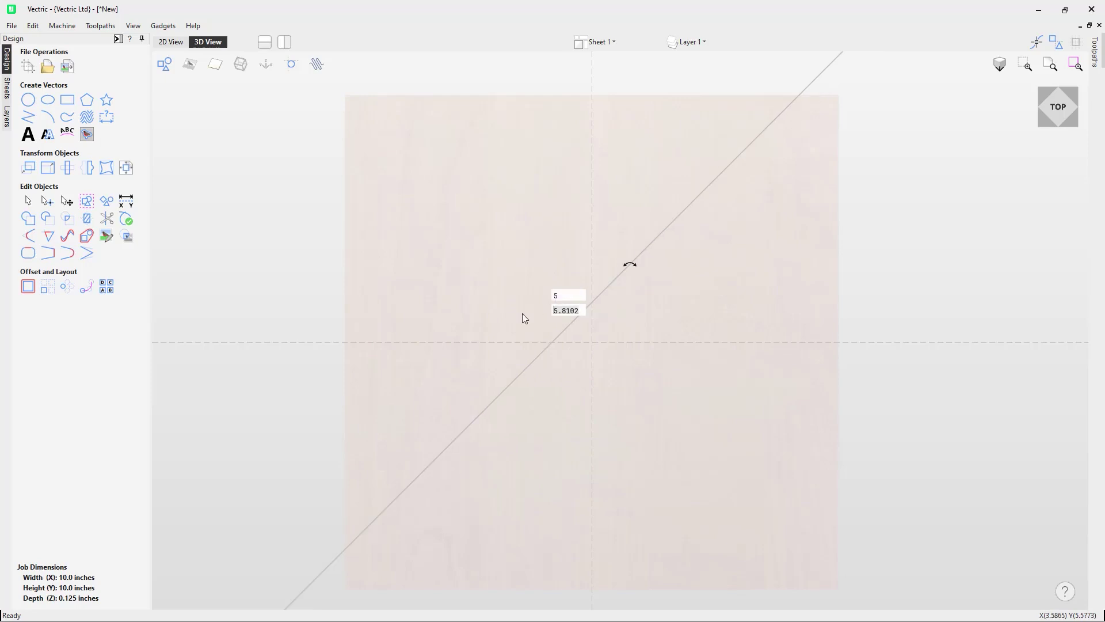
key(Delete)
key(Delete)
key(Delete)
key(Delete)
key(Delete)
key(Delete)
text(5)
key(Tab)
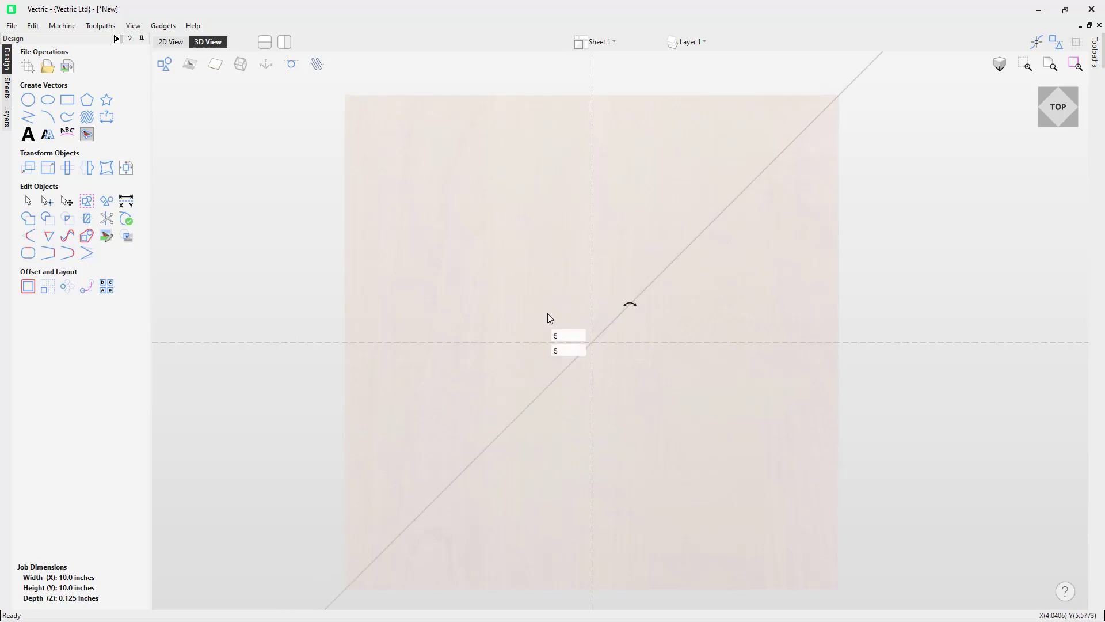
mouse_move(634, 300)
key(Return)
key(Return)
click(648, 396)
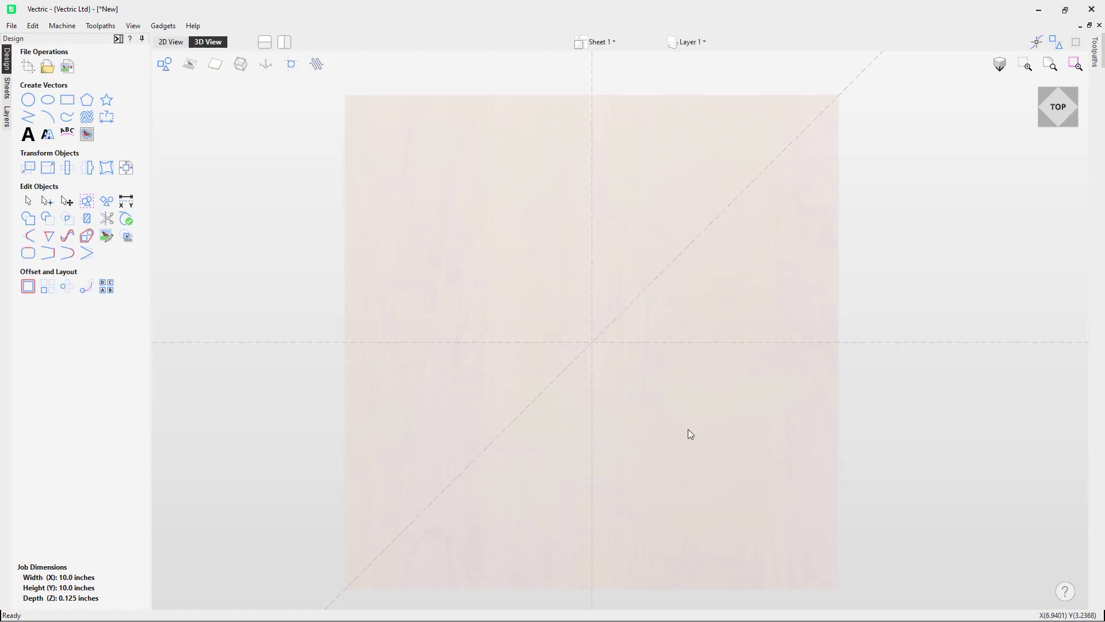
Step: Insert a second angled guide line with its reference point at X 5, Y 5
right_click(535, 255)
mouse_move(615, 478)
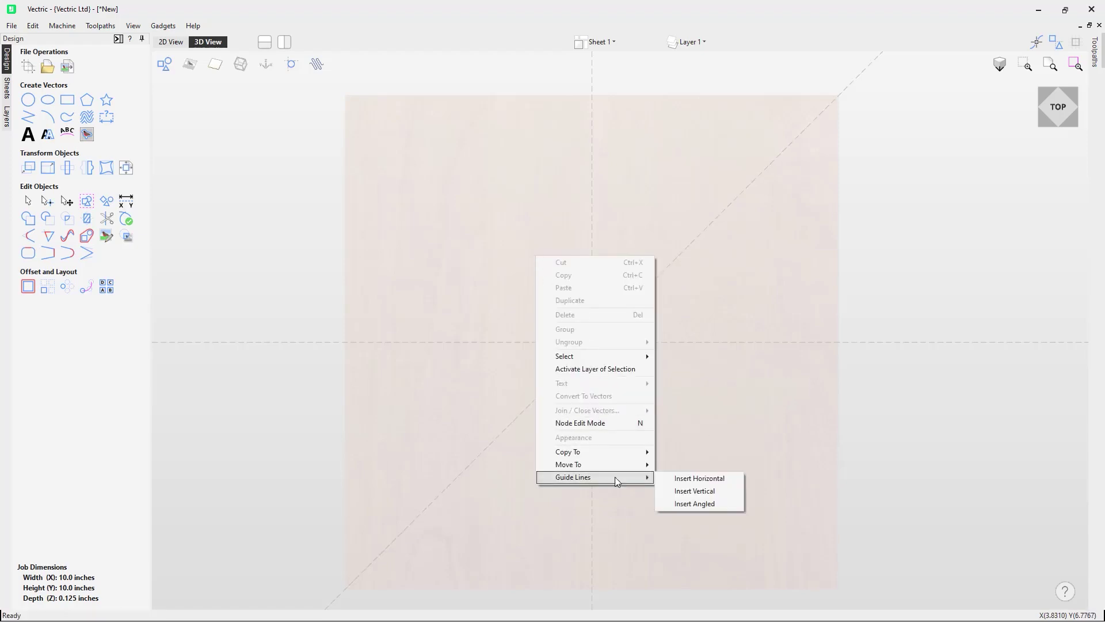
click(689, 503)
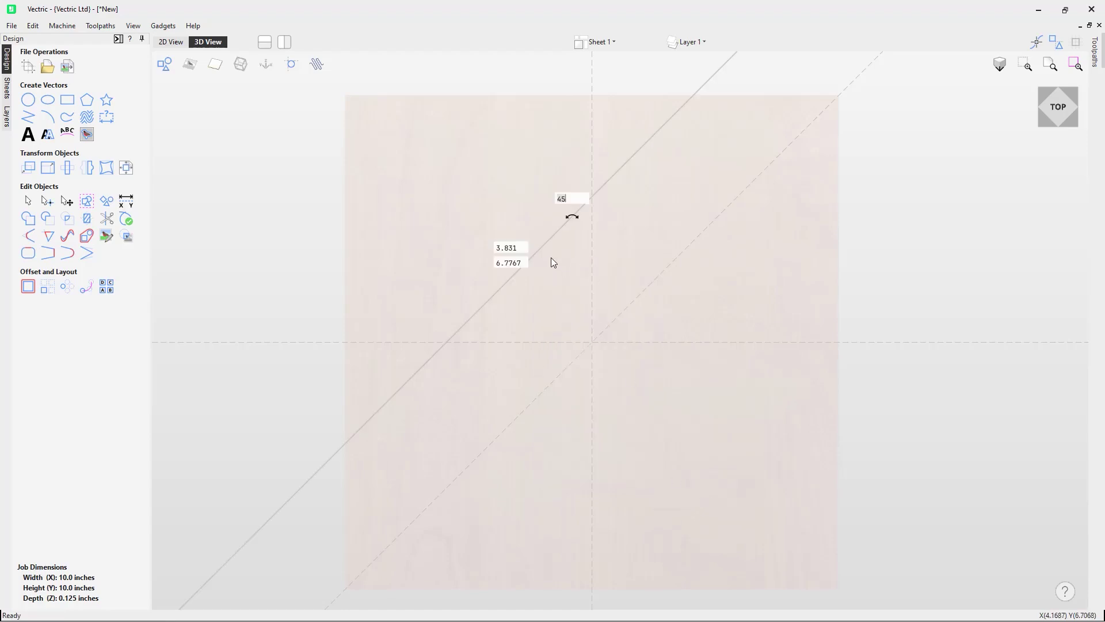
double_click(497, 248)
text(5)
key(Tab)
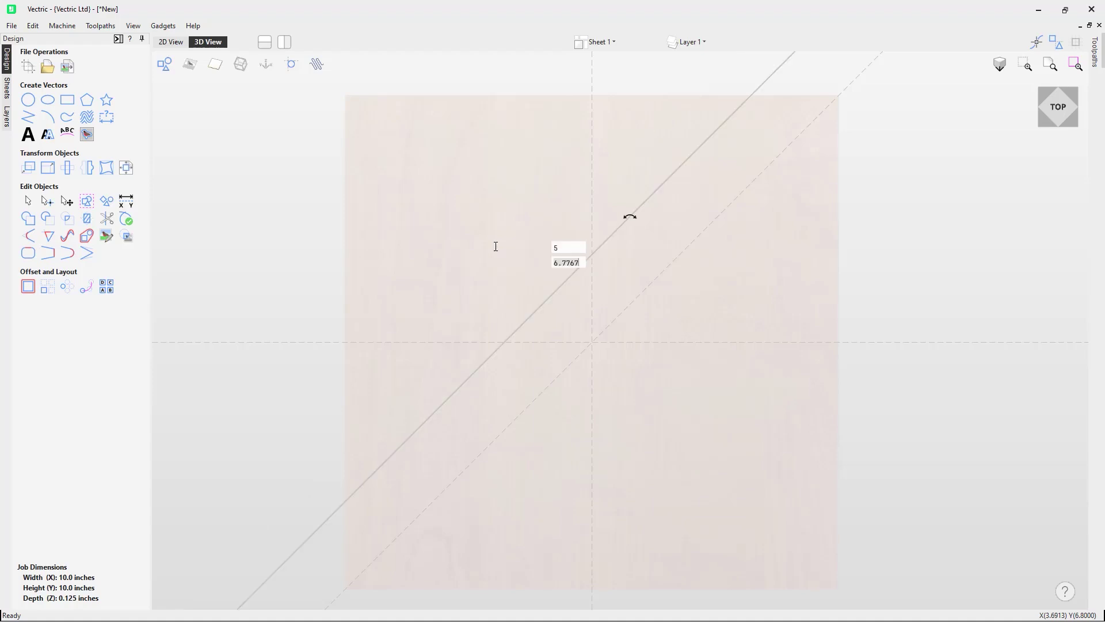
text(5)
key(Tab)
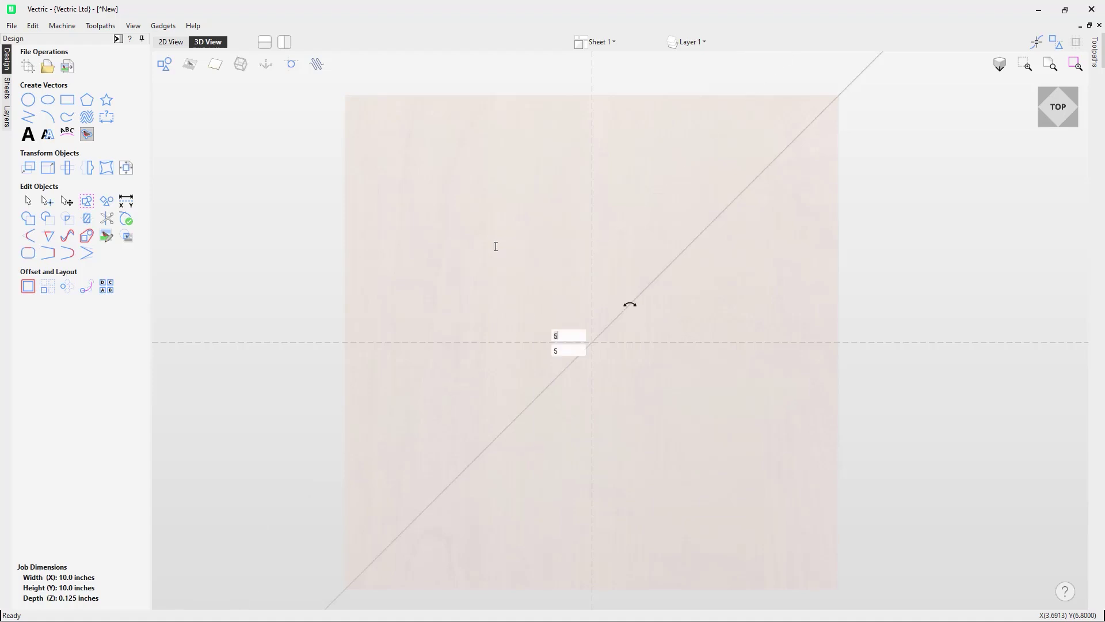
Step: Set the second angled guide line's angle to 135 degrees and deselect it
drag(625, 308, 552, 303)
text(135)
key(Return)
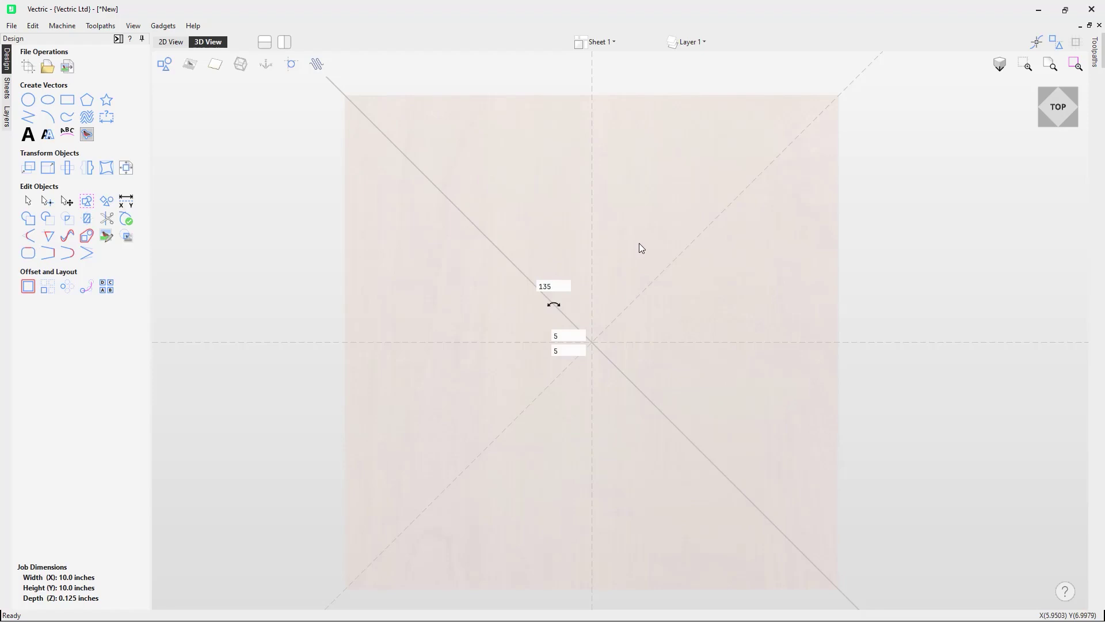
click(619, 305)
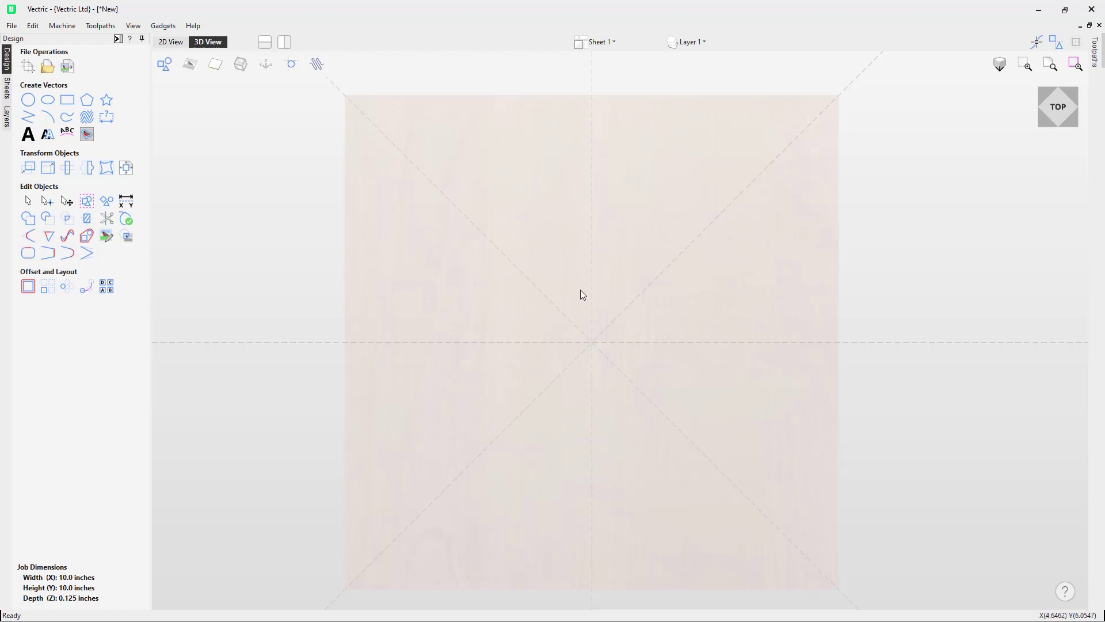
Step: Draw a closed eight-sided polyline around the job's center with each vertex snapped to a guide line, then finish and deselect it
click(29, 120)
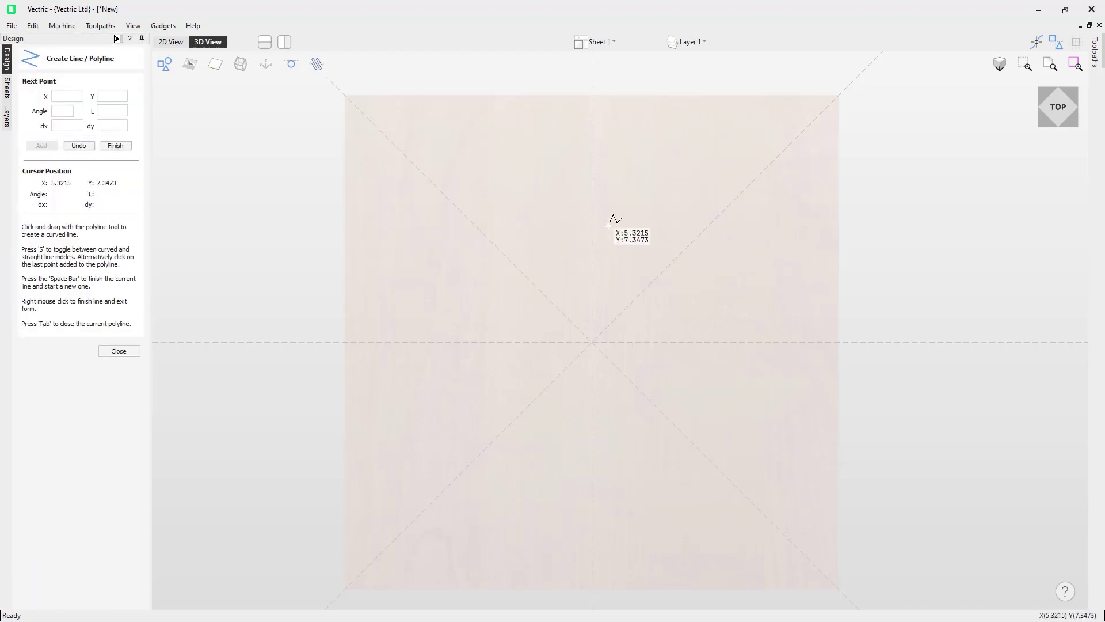
click(592, 255)
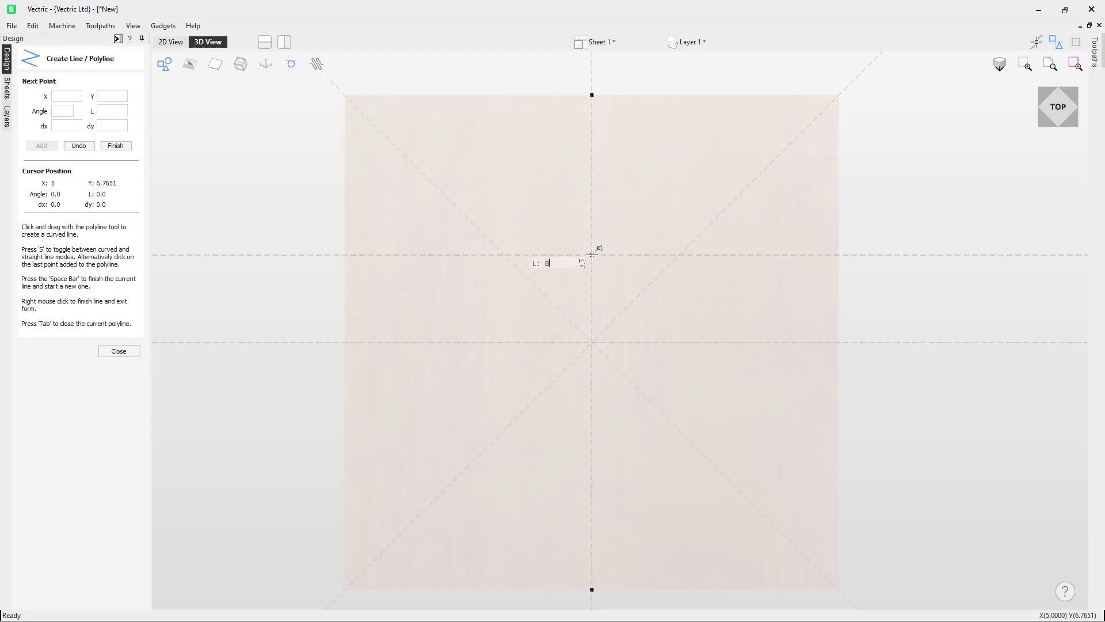
click(522, 272)
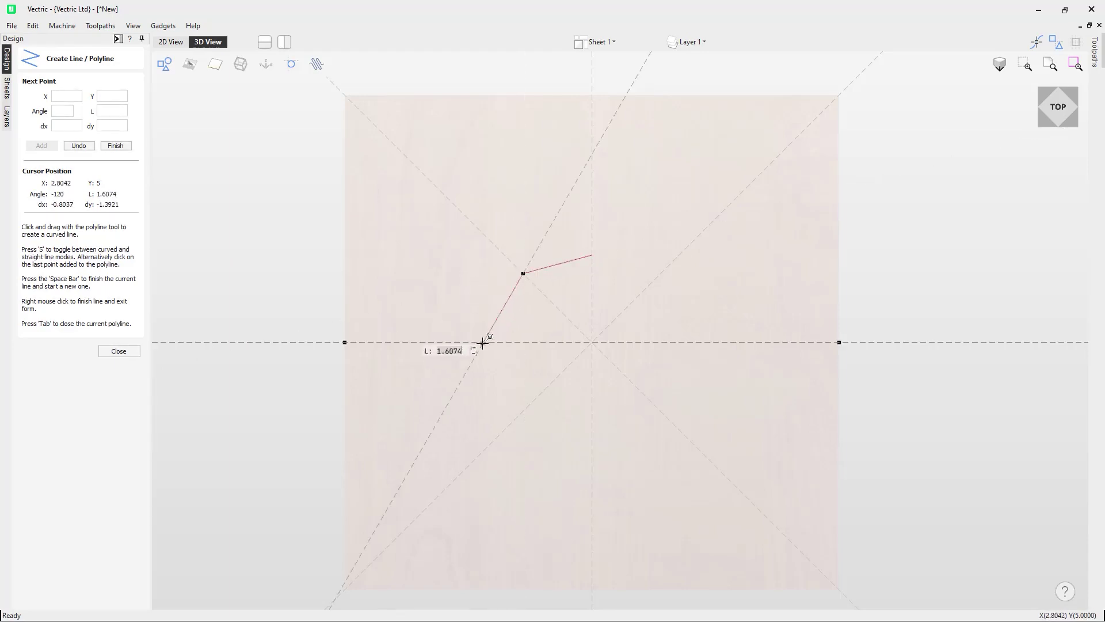
click(483, 342)
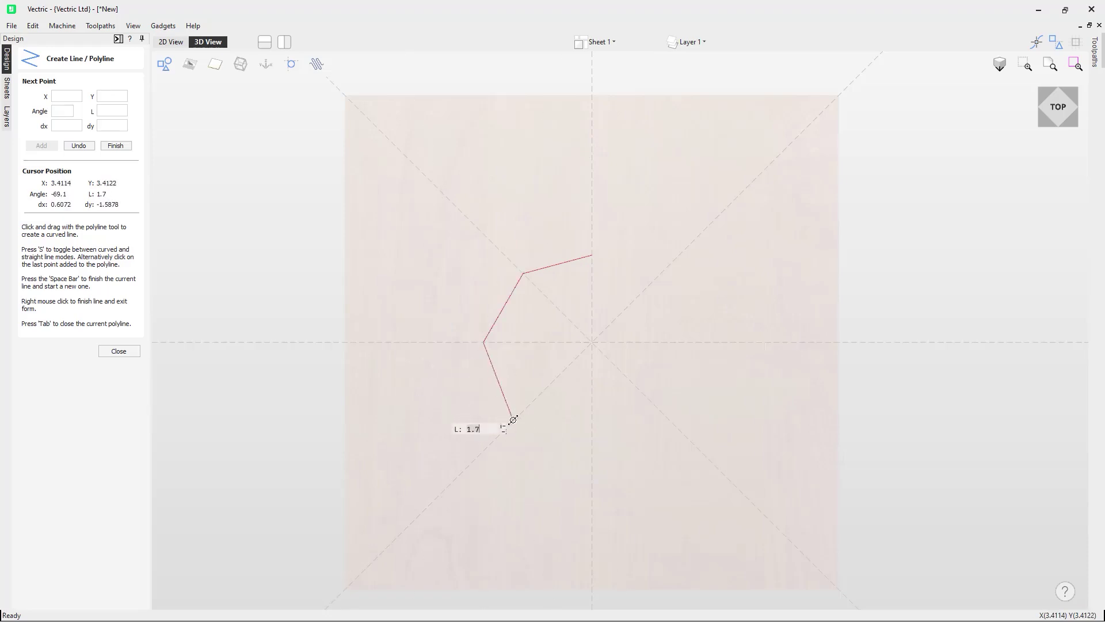
click(523, 411)
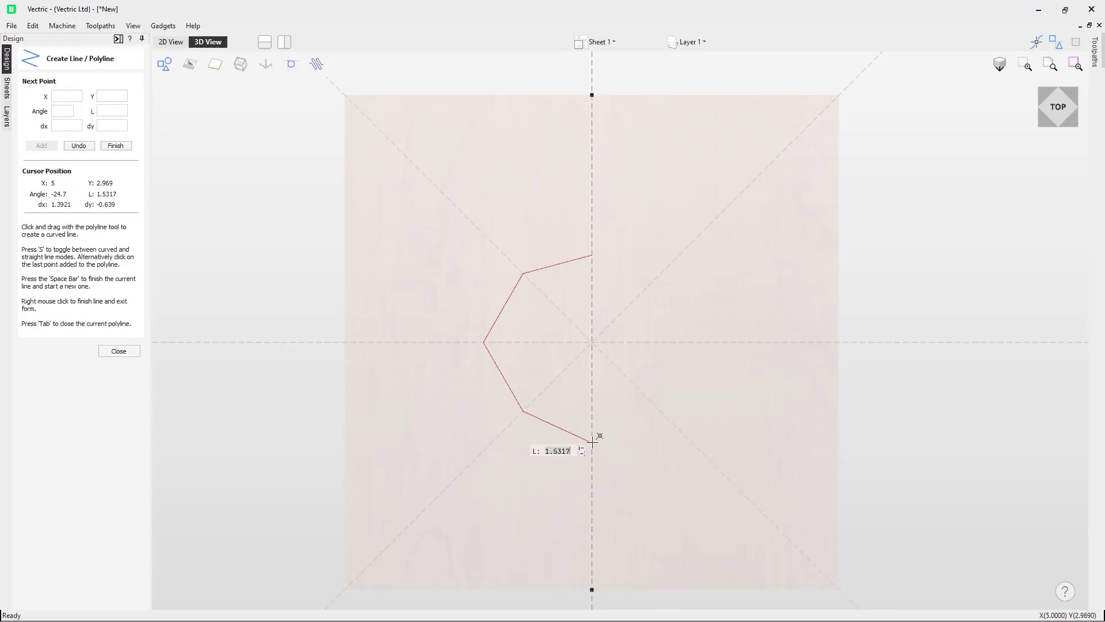
click(593, 430)
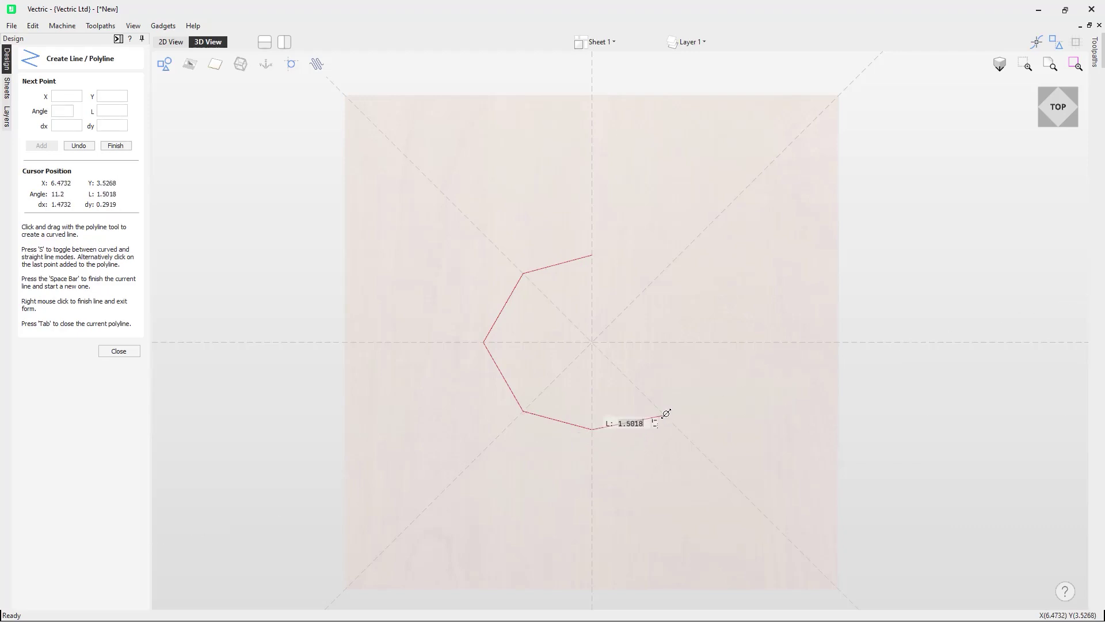
click(661, 411)
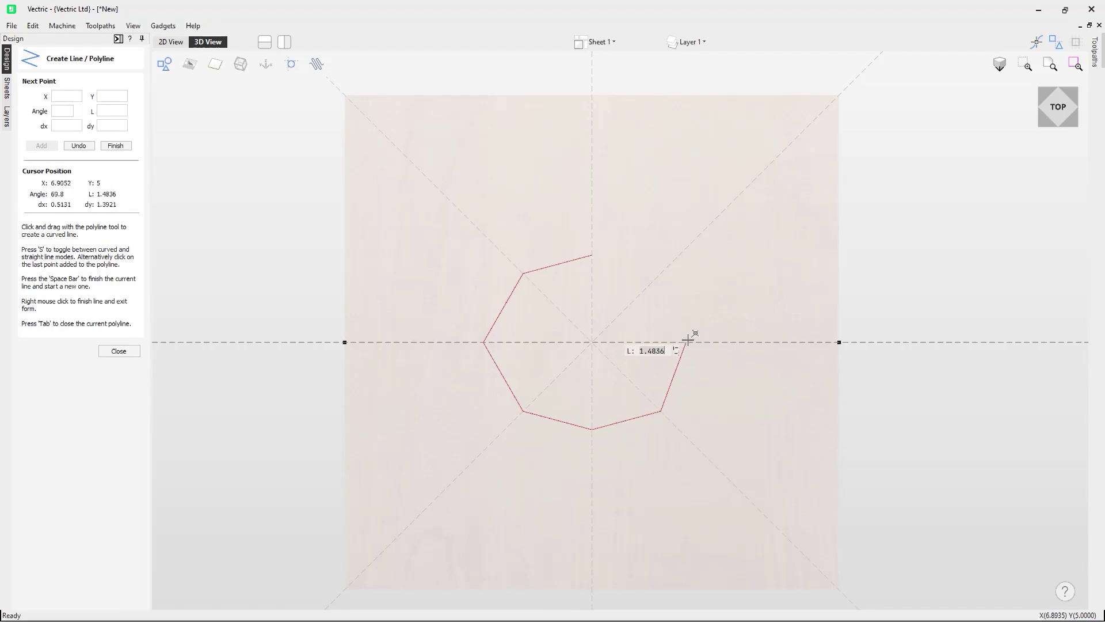
click(700, 342)
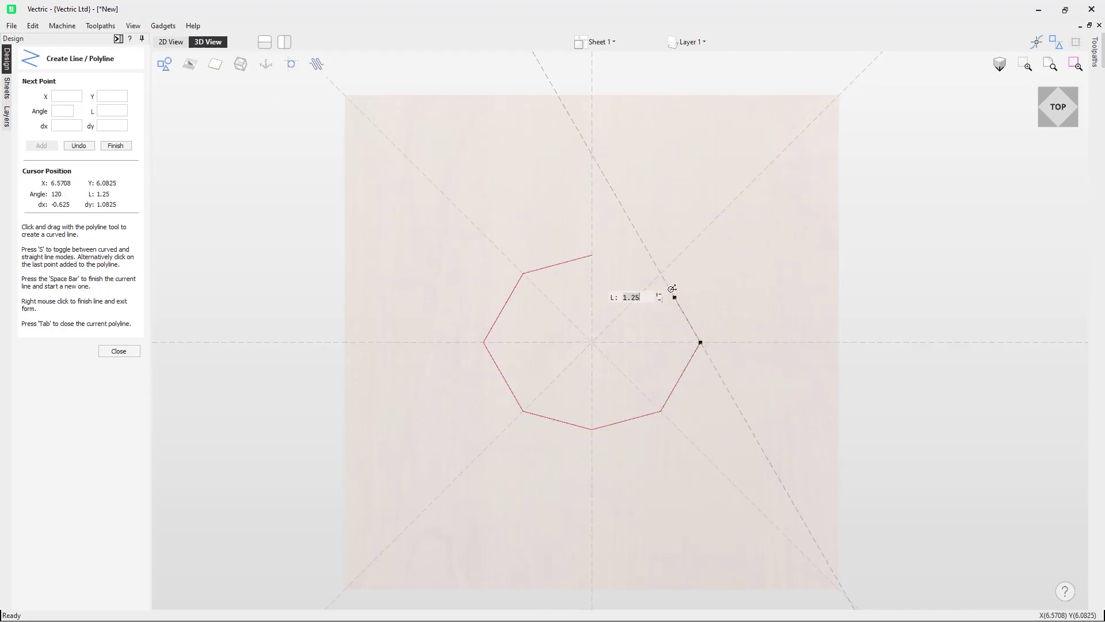
click(661, 272)
click(593, 254)
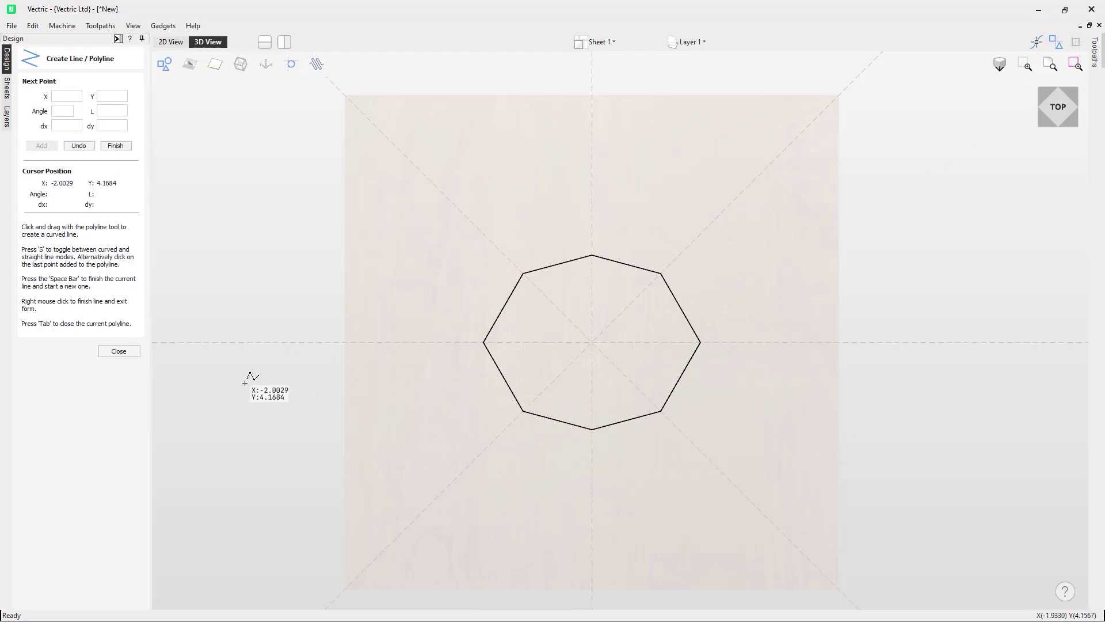
click(117, 352)
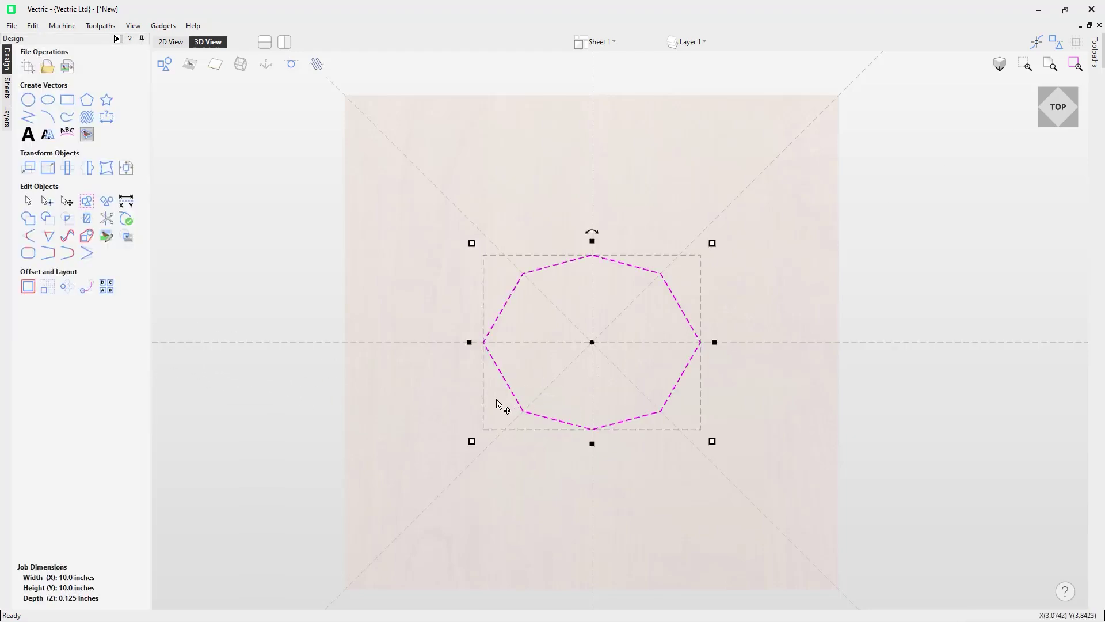
key(Escape)
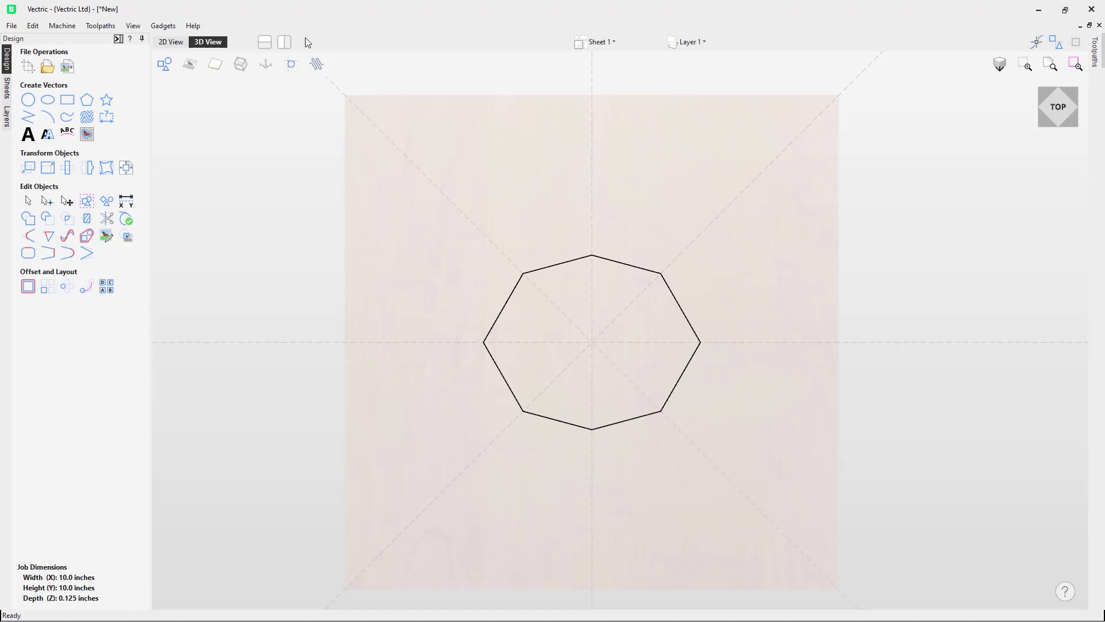
Step: Tile the 2D and 3D views side by side and delete the eight-sided polyline
click(283, 44)
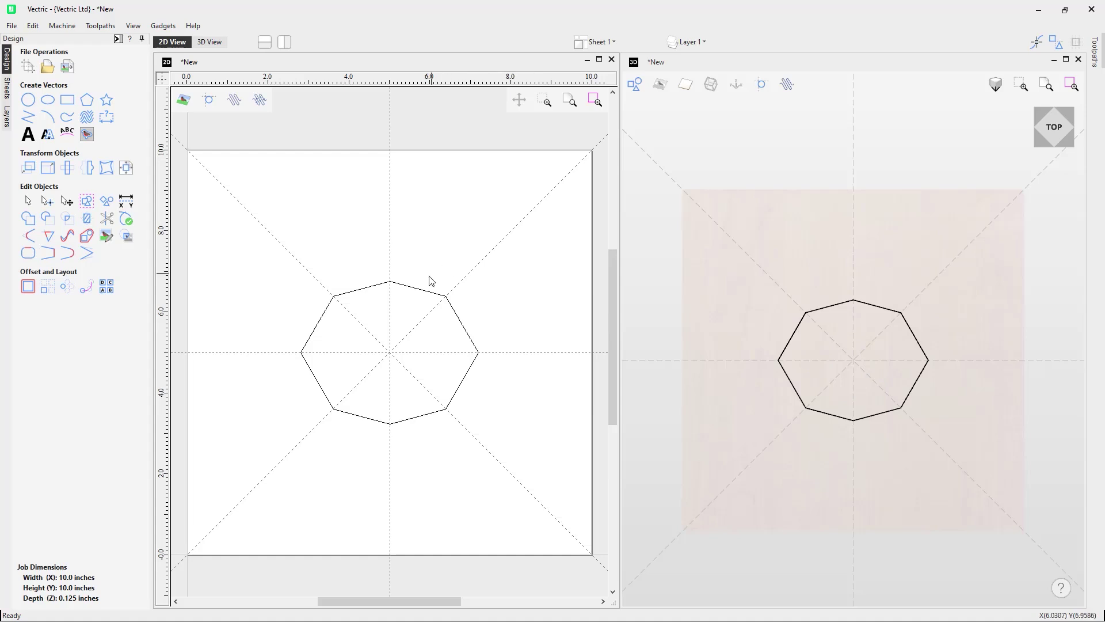
click(424, 291)
key(Delete)
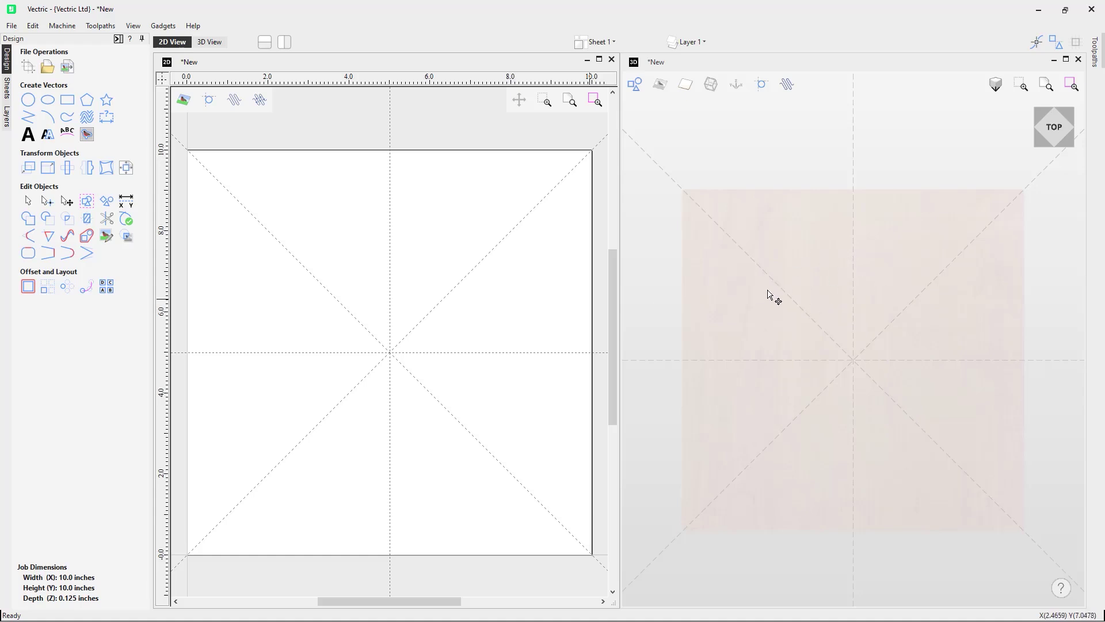
Step: Delete the 45-degree and 135-degree guide lines
double_click(486, 254)
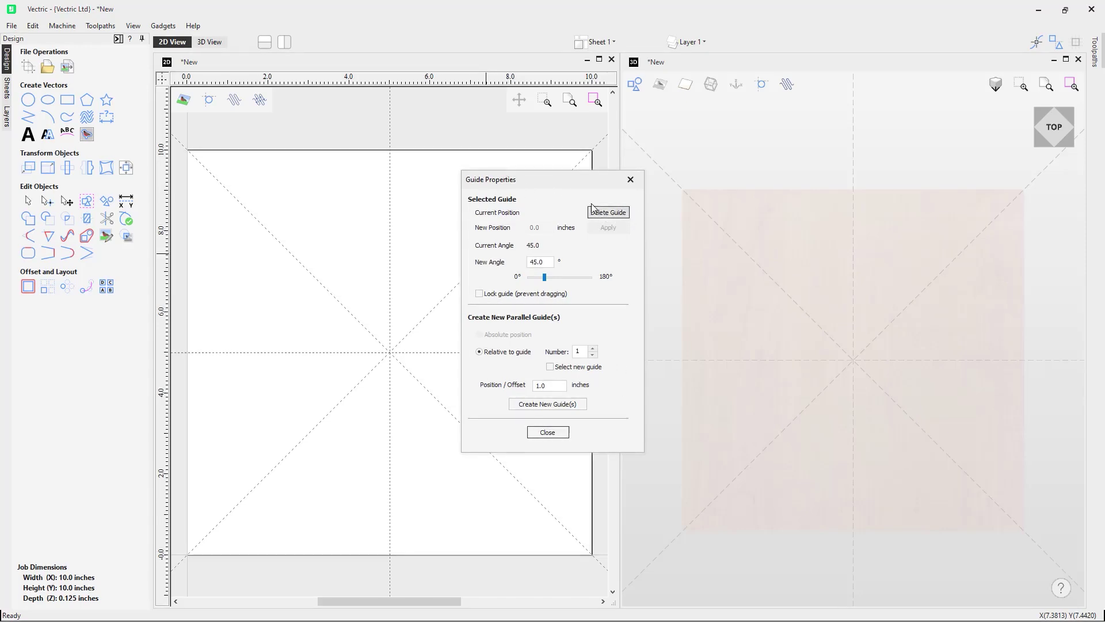
click(609, 214)
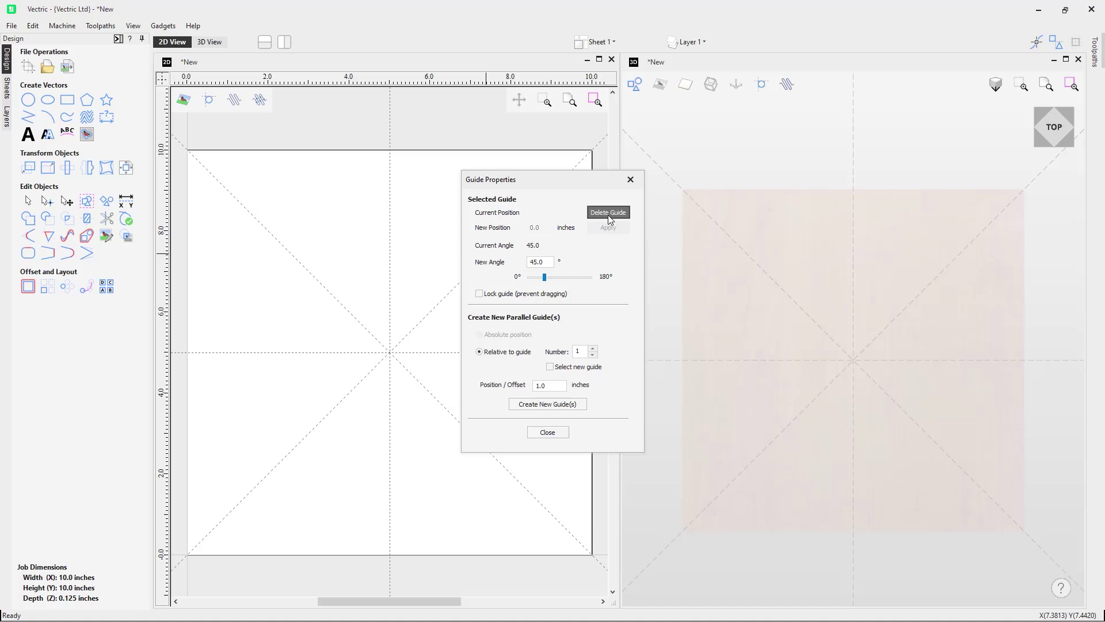
click(777, 283)
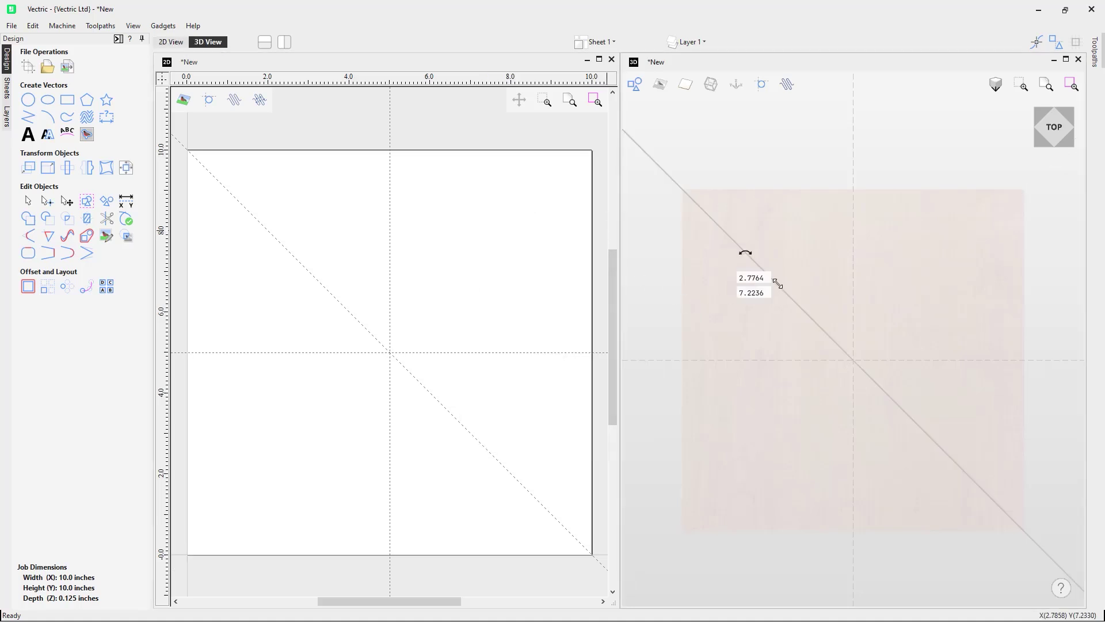
key(Delete)
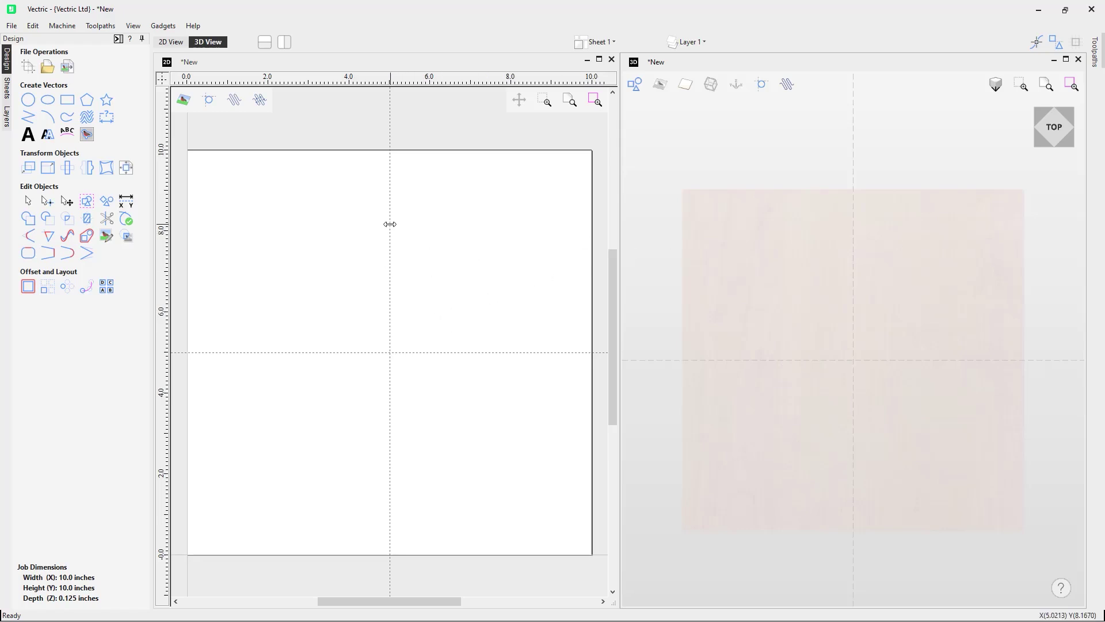
Step: Review the horizontal guide's properties, then lock the vertical center guide against dragging and try to move it
double_click(310, 353)
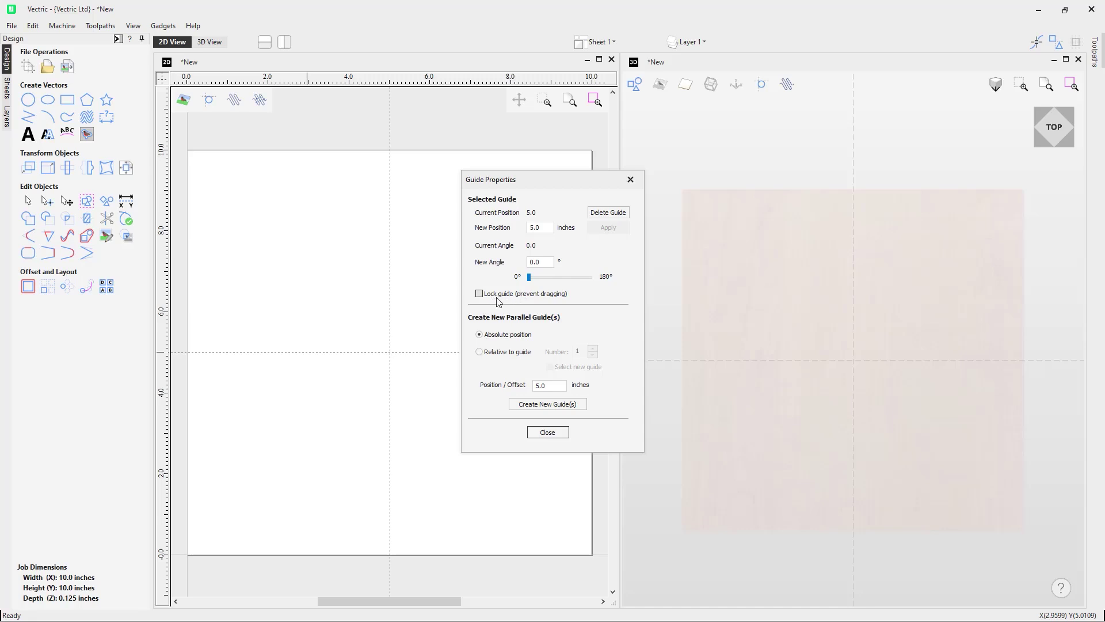
click(558, 433)
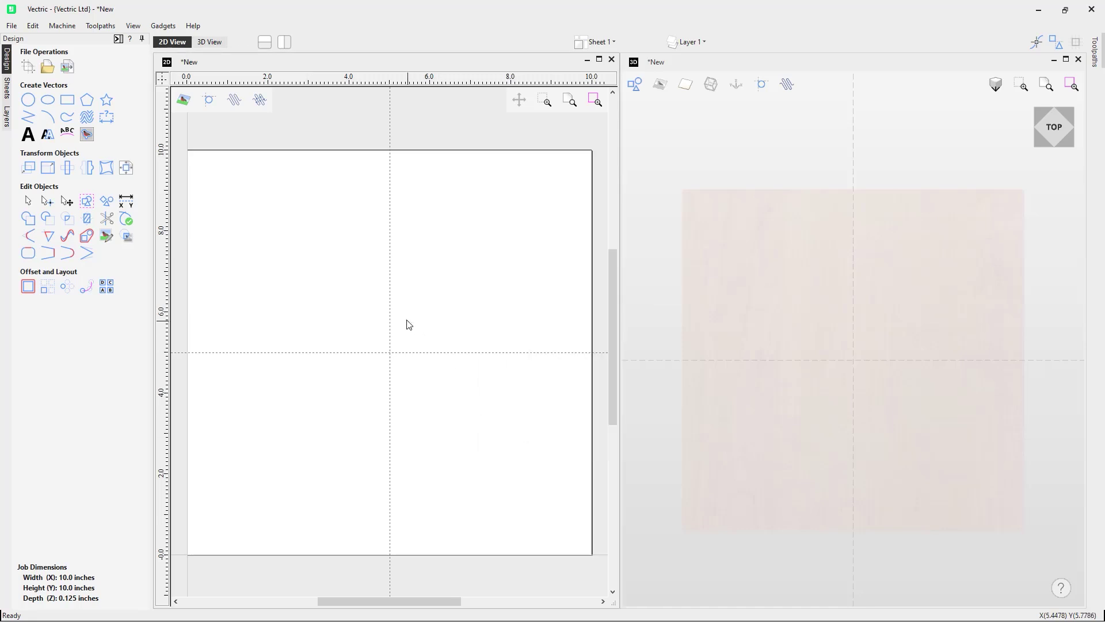
drag(391, 317, 390, 264)
double_click(391, 266)
click(495, 296)
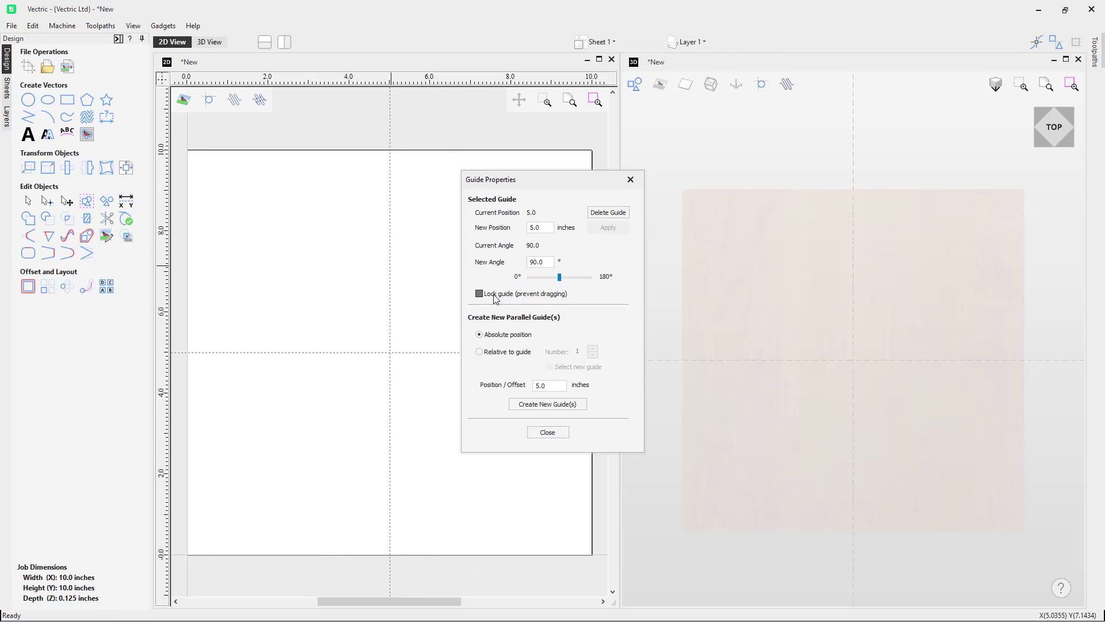
click(548, 433)
mouse_move(390, 311)
mouse_down()
mouse_move(441, 313)
mouse_move(390, 318)
mouse_up()
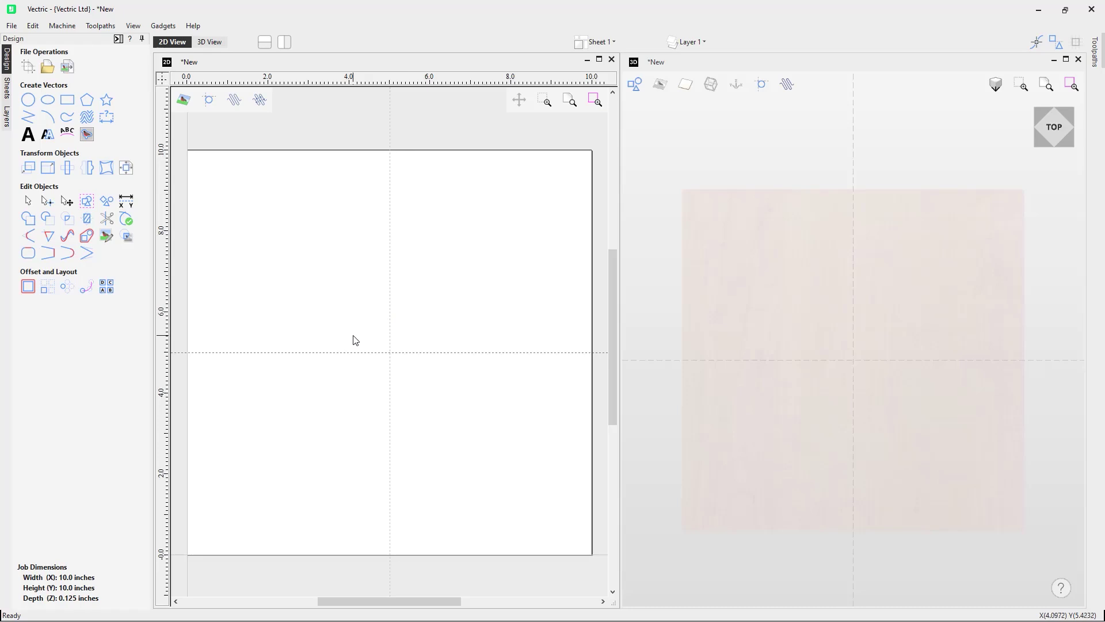
Step: Unlock the vertical center guide and create a parallel guide at absolute position 3 inches
double_click(389, 270)
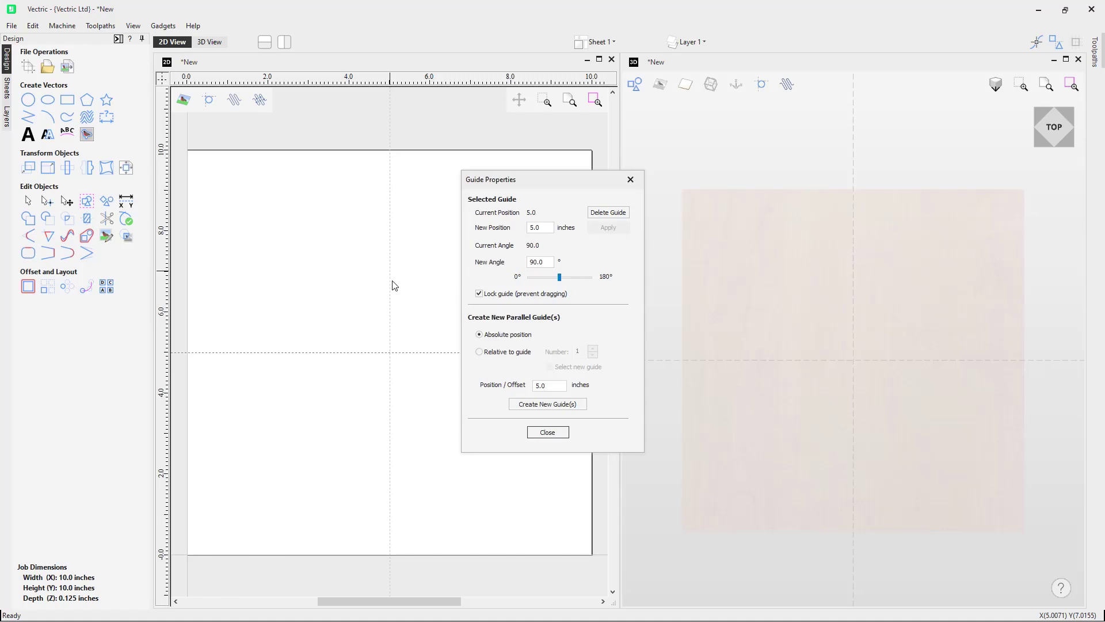
click(479, 293)
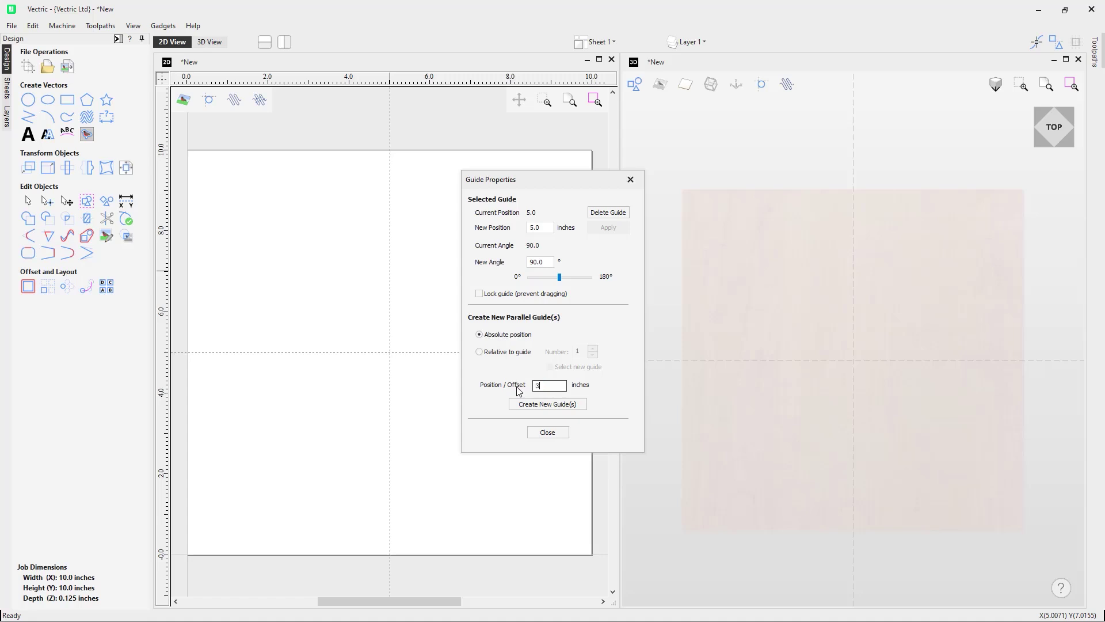
click(561, 406)
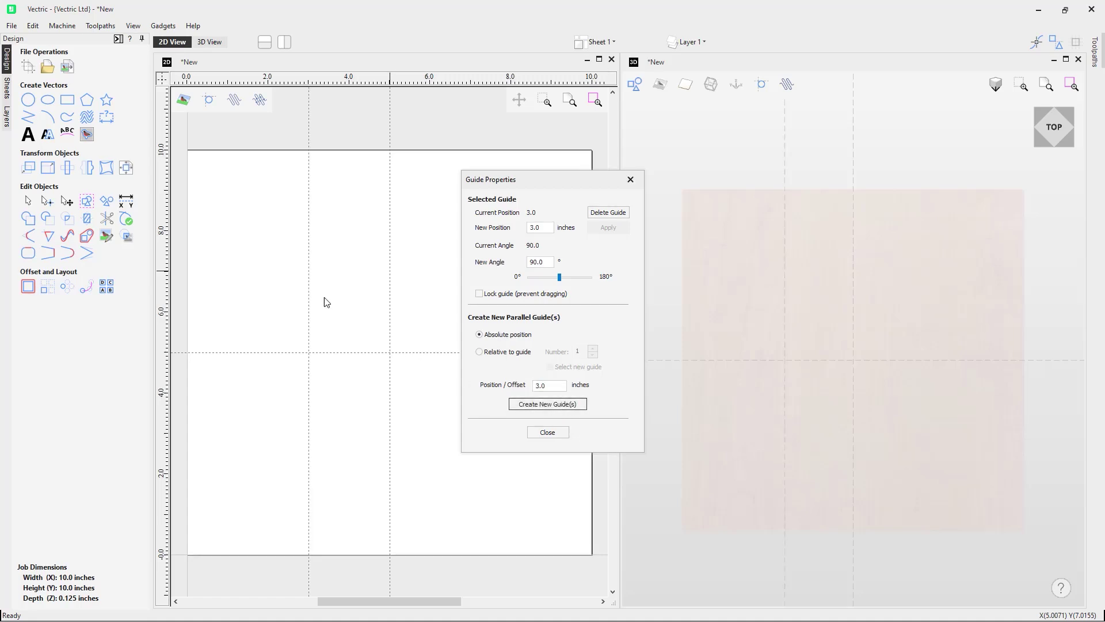
double_click(547, 385)
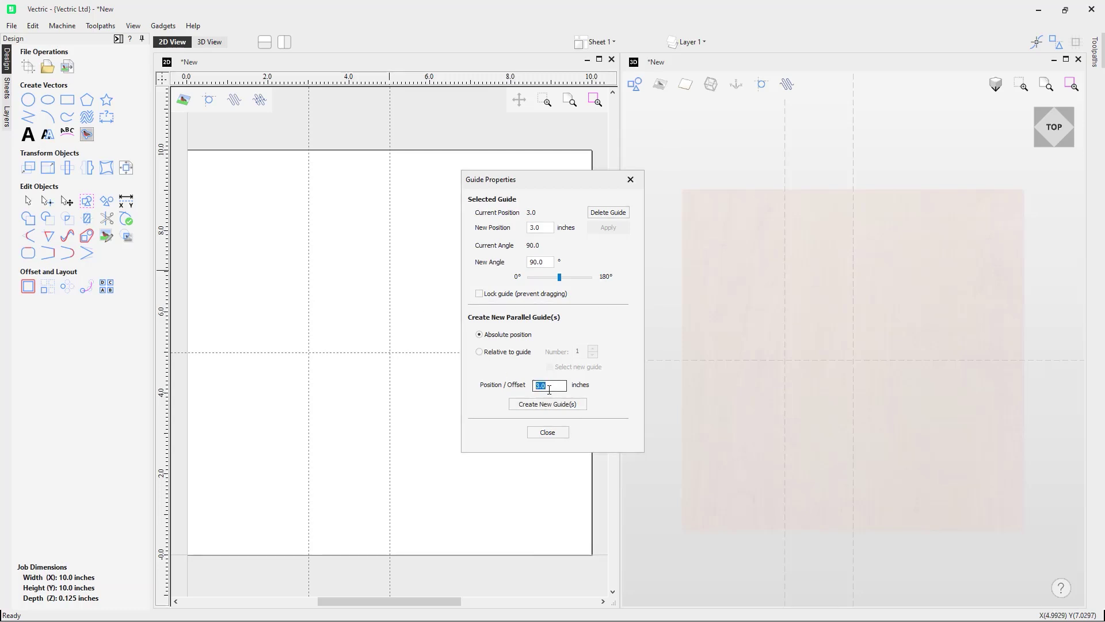
click(521, 356)
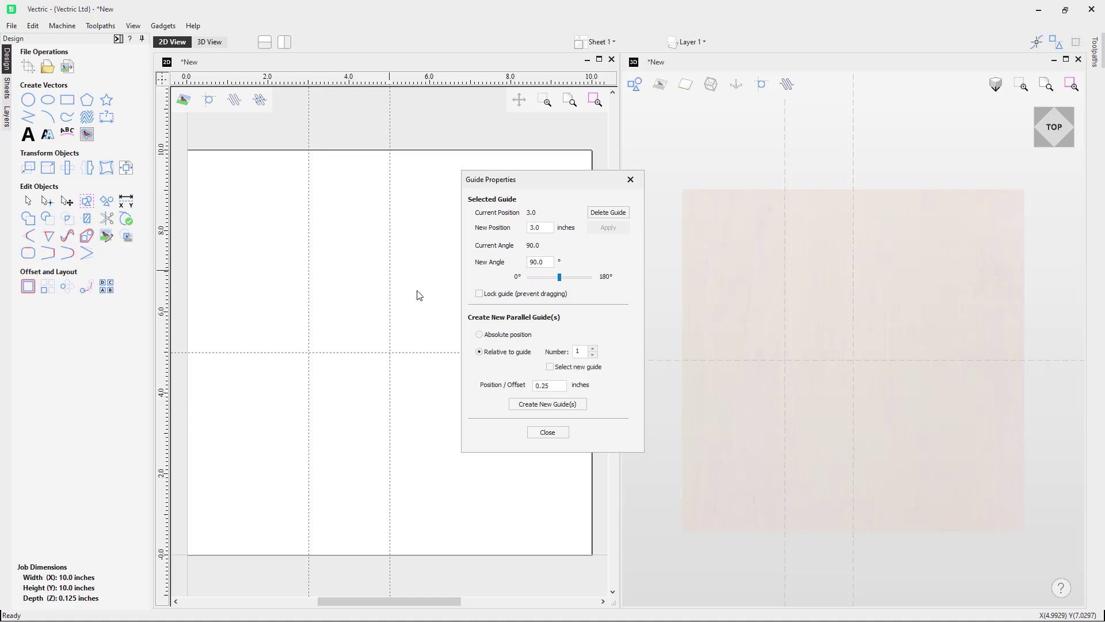
click(630, 180)
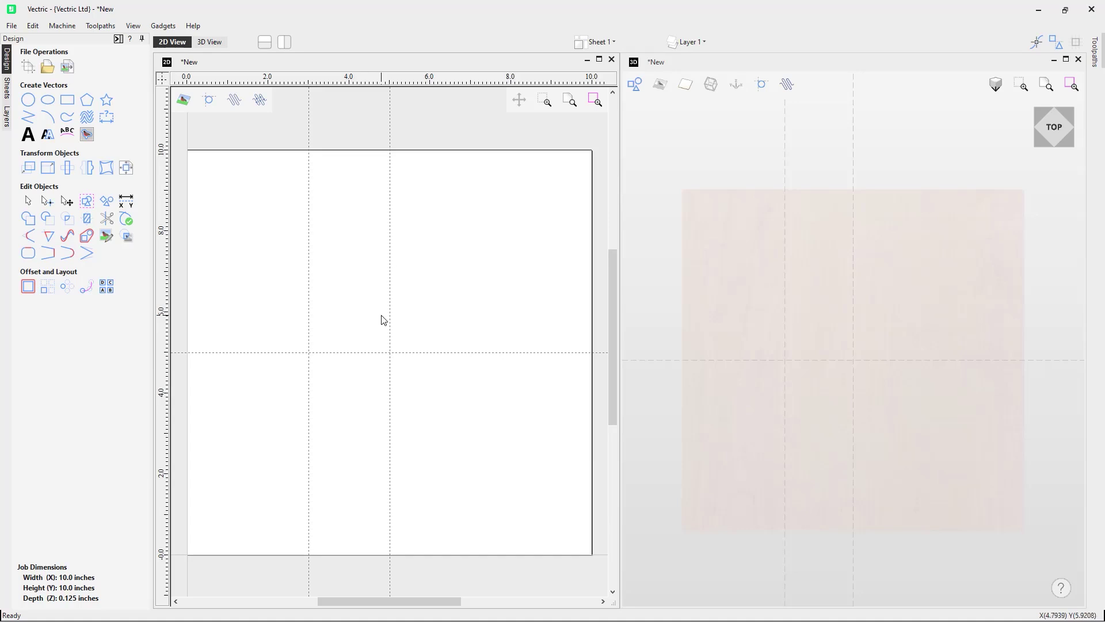
Step: Create three parallel guides relative to the vertical guide at 3 inches, using an offset of 0.25 inches
double_click(307, 272)
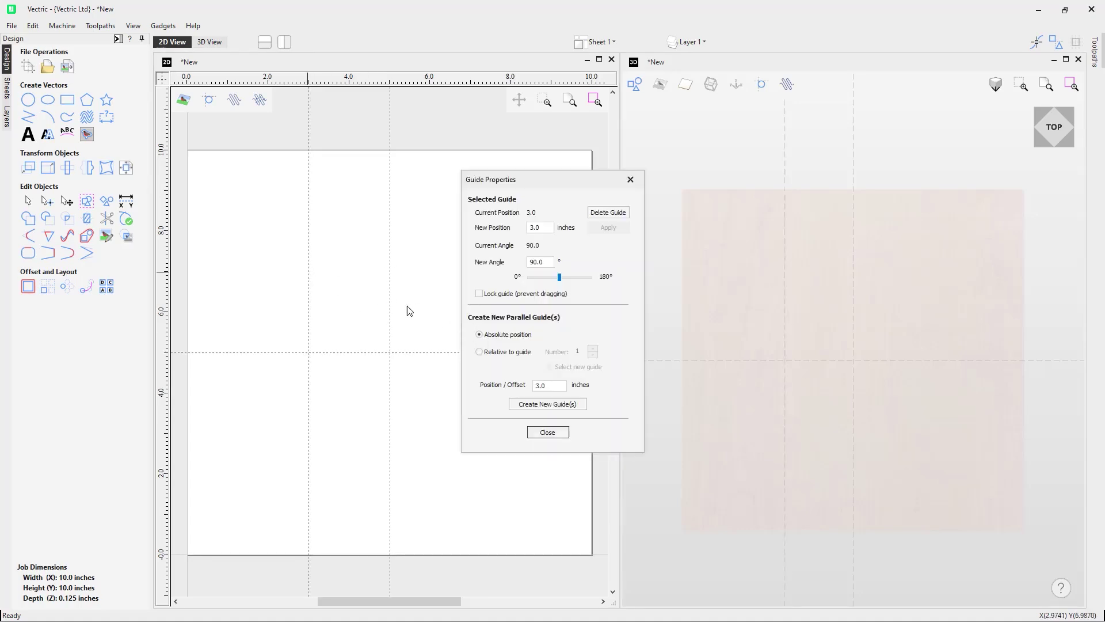
click(508, 357)
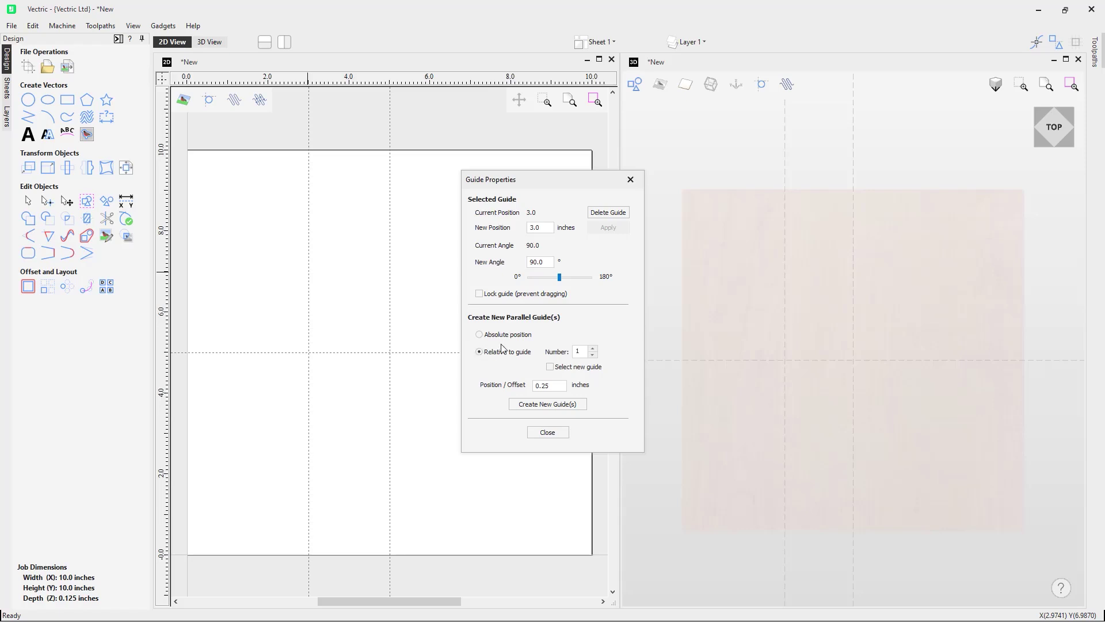
click(592, 348)
click(593, 348)
drag(564, 386, 507, 388)
click(545, 404)
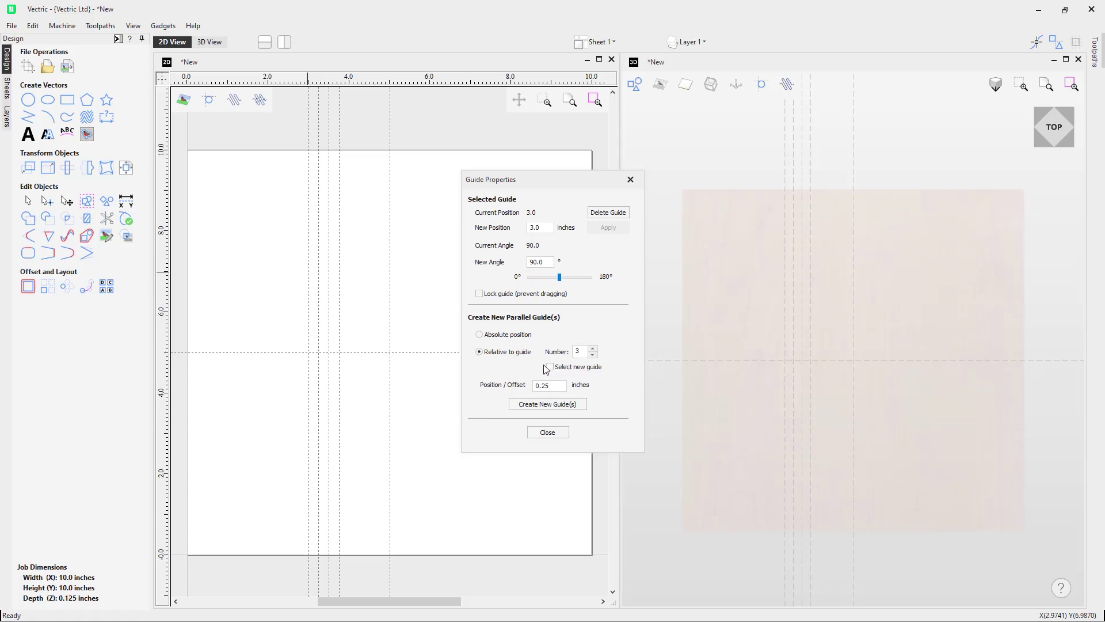
Step: Create a single parallel guide offset 0.7 inches from the vertical guide at 3 inches, with selection of the new guide enabled
click(593, 355)
click(592, 355)
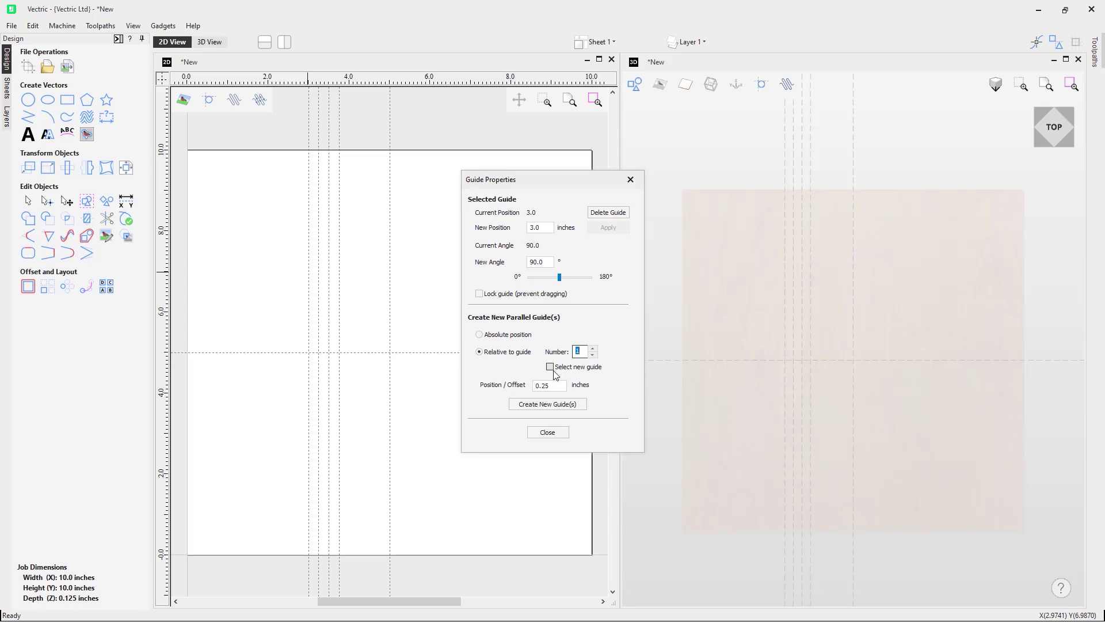
click(551, 367)
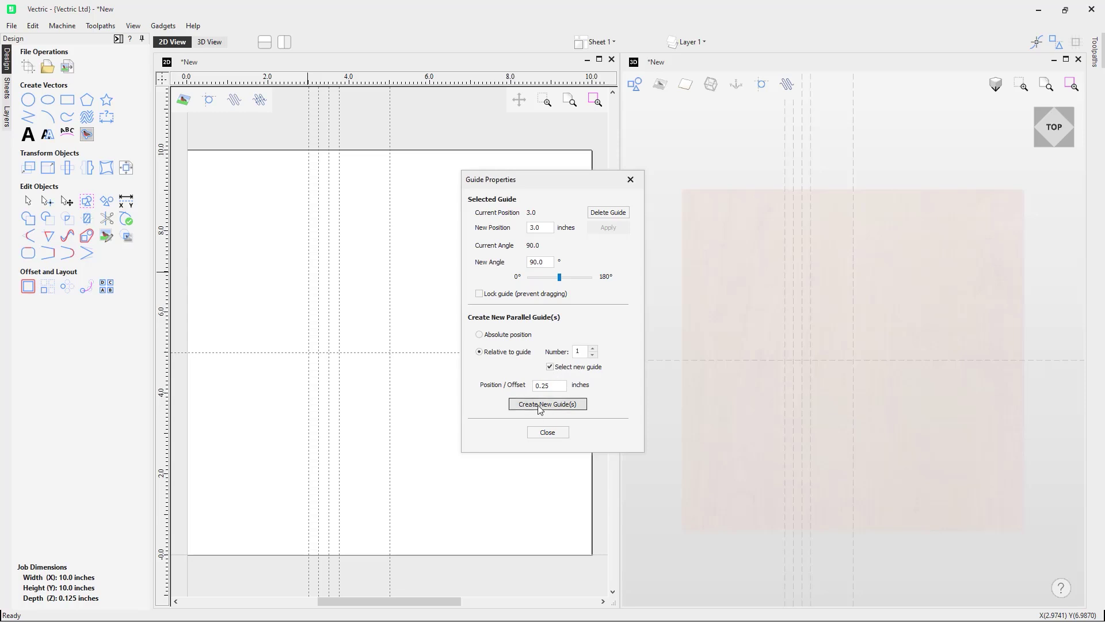
drag(555, 388, 530, 393)
text(0.7)
click(548, 404)
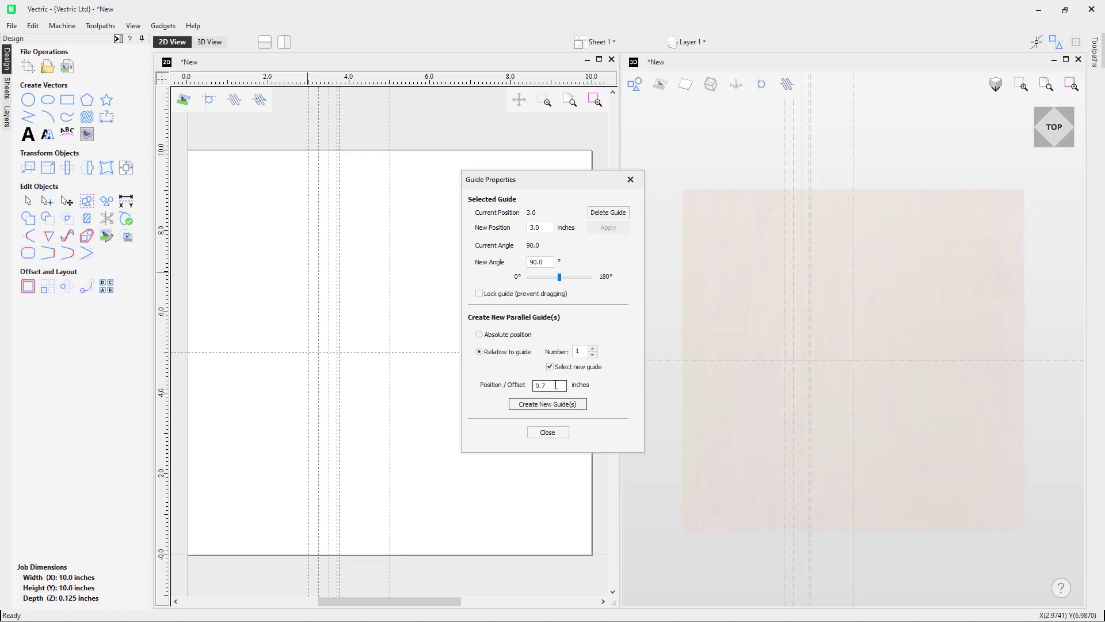
Step: Create another parallel guide offset 1 inch relative to the newly created guide
drag(556, 385, 521, 382)
text(1)
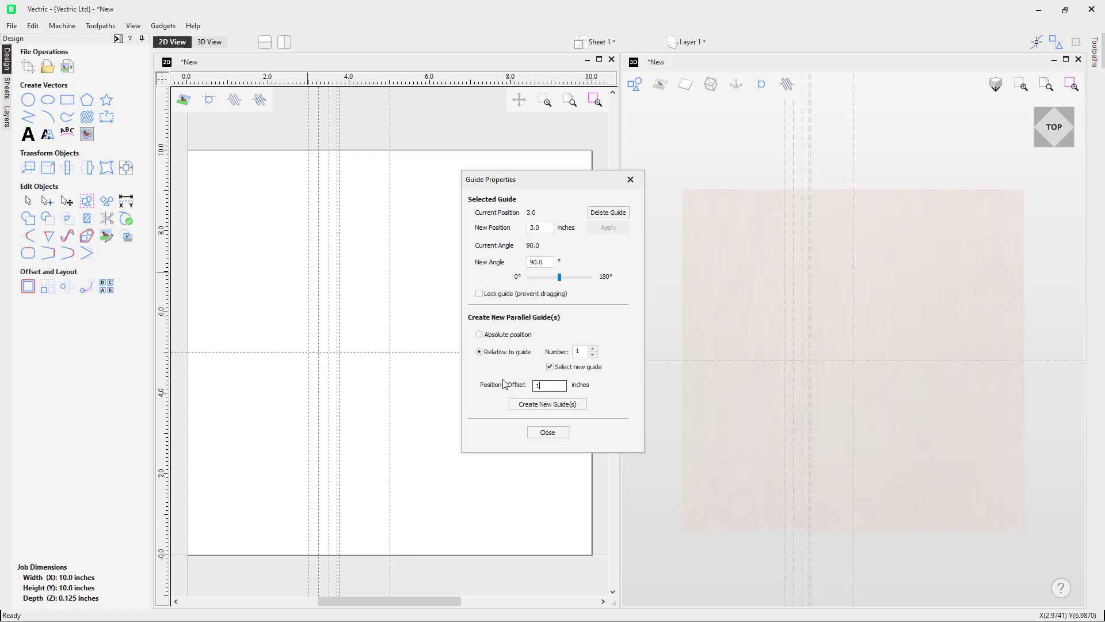
click(550, 404)
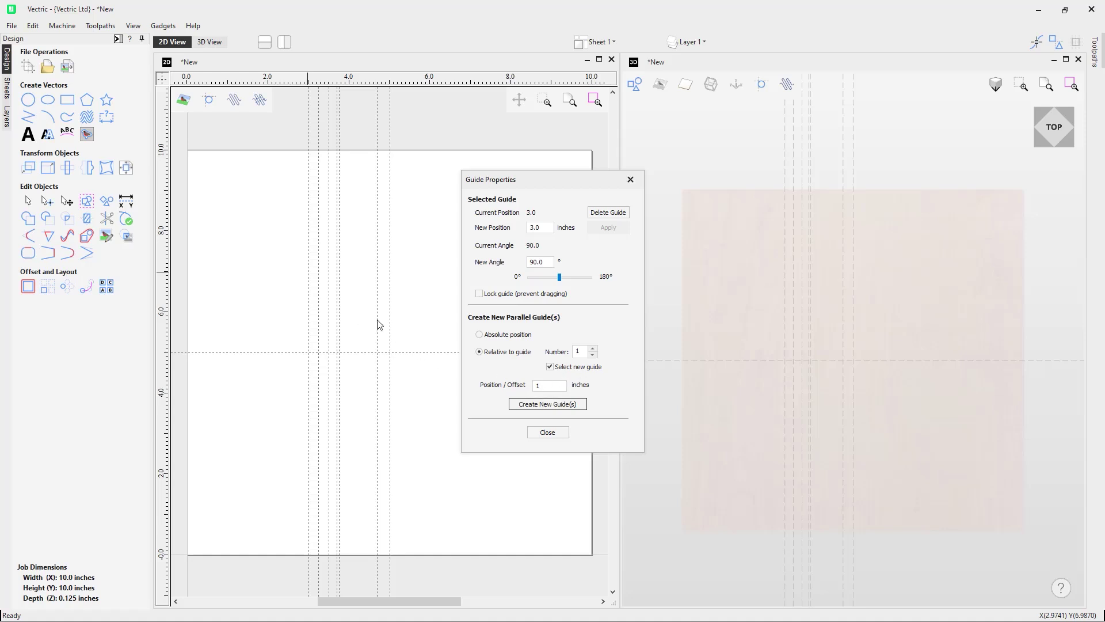
Step: Create one more parallel guide with a 1 inch relative offset, and delete it along with the vertical guides at 3.75 and 3.7 inches
click(535, 406)
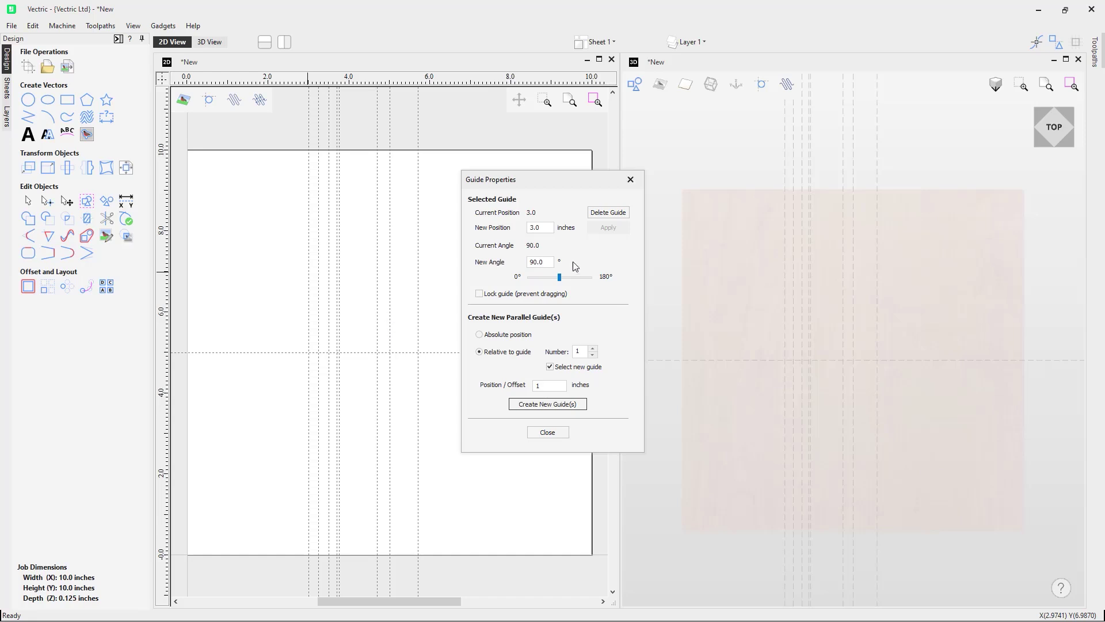
click(622, 215)
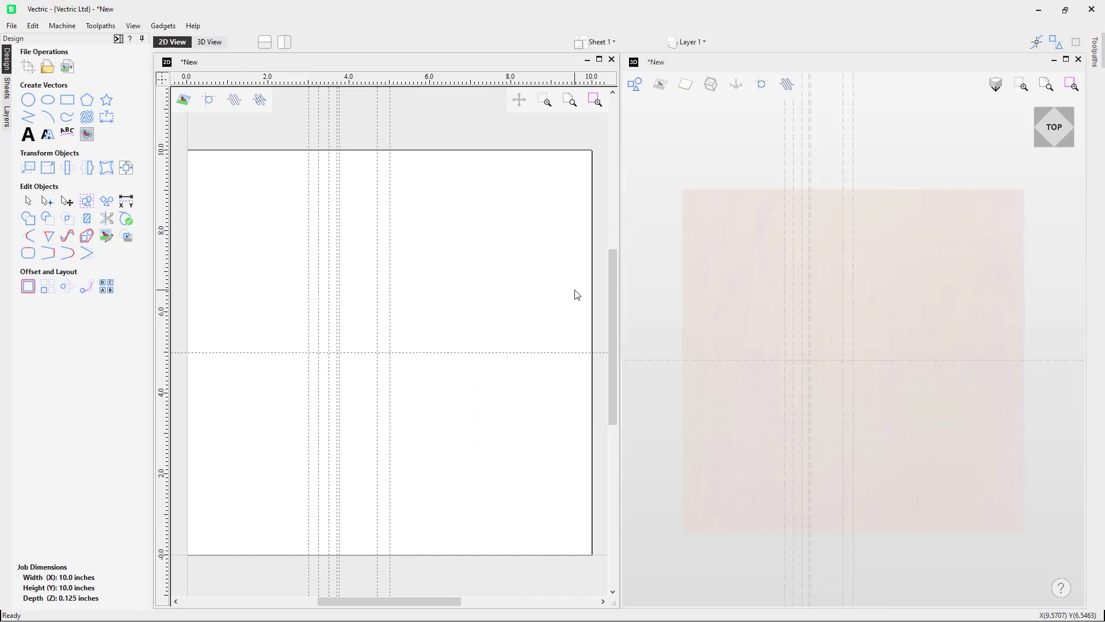
double_click(339, 290)
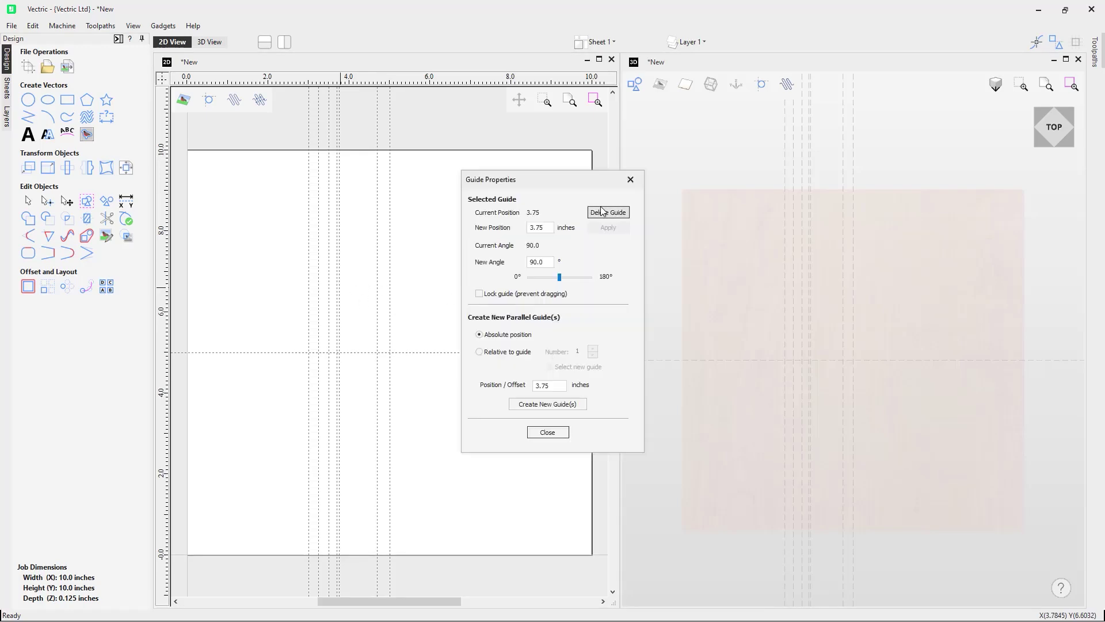
click(610, 212)
double_click(338, 263)
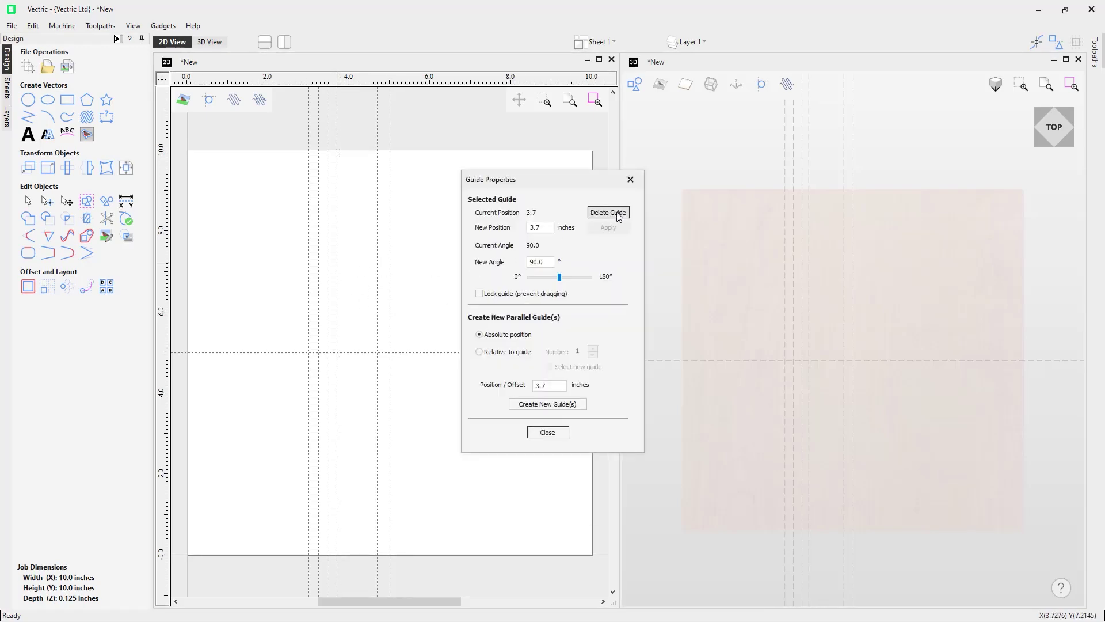
click(618, 214)
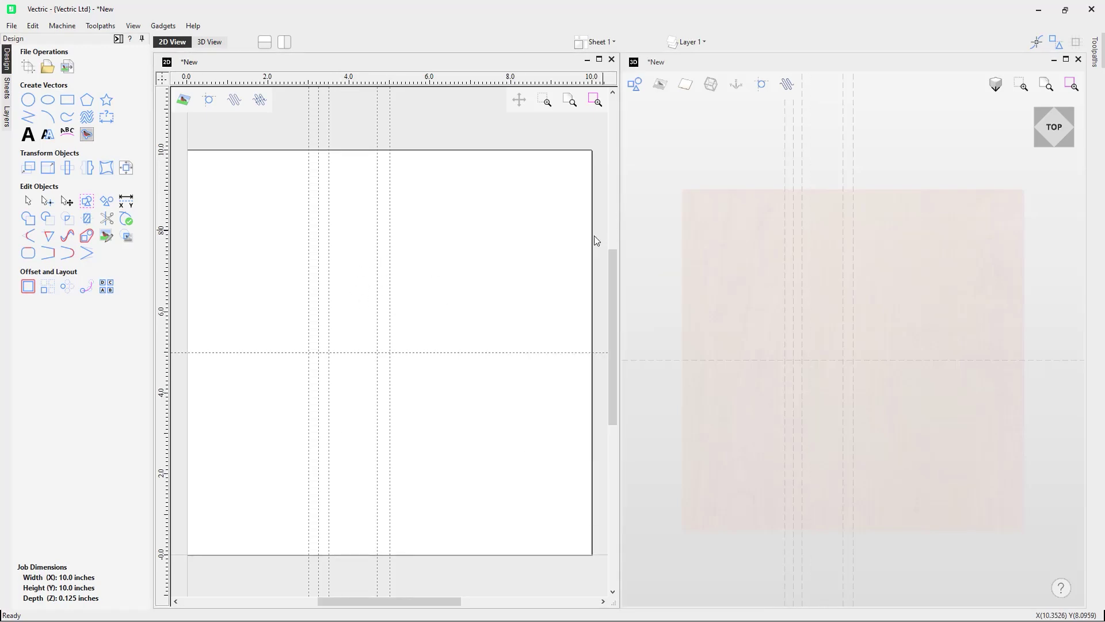
Step: Delete the vertical guides at 3 and 4.7 inches directly in the 3D view
click(786, 223)
click(785, 223)
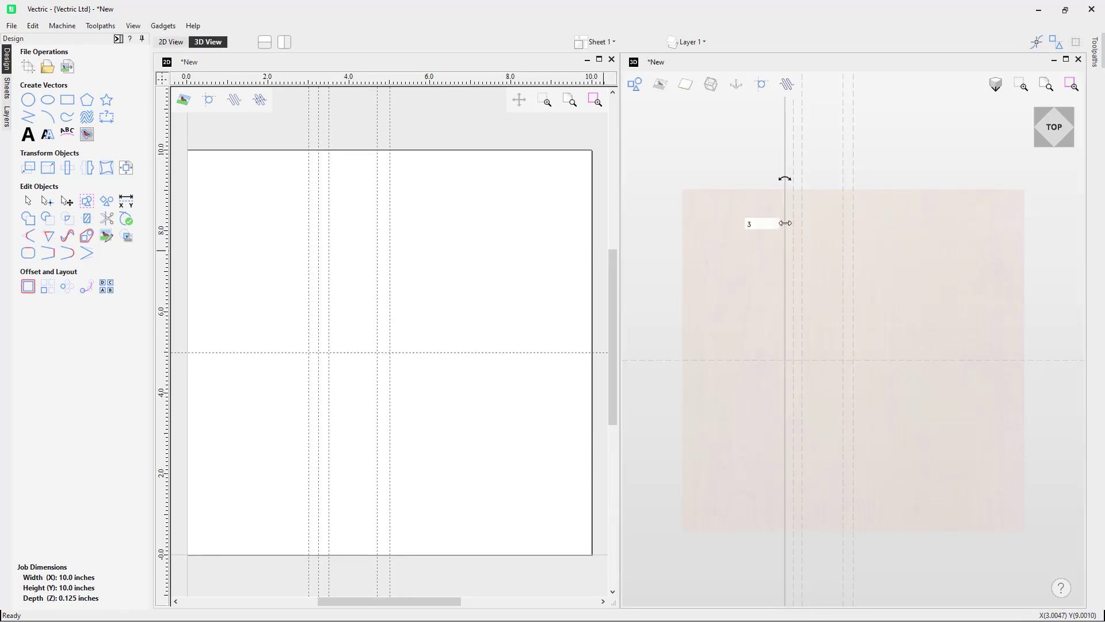
key(Delete)
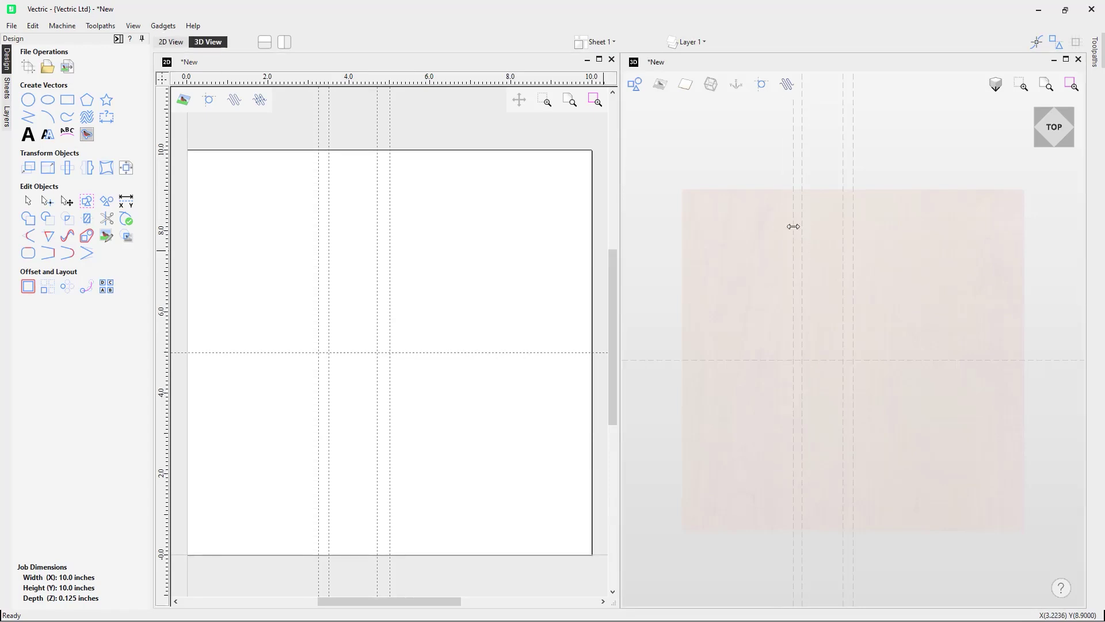
click(843, 225)
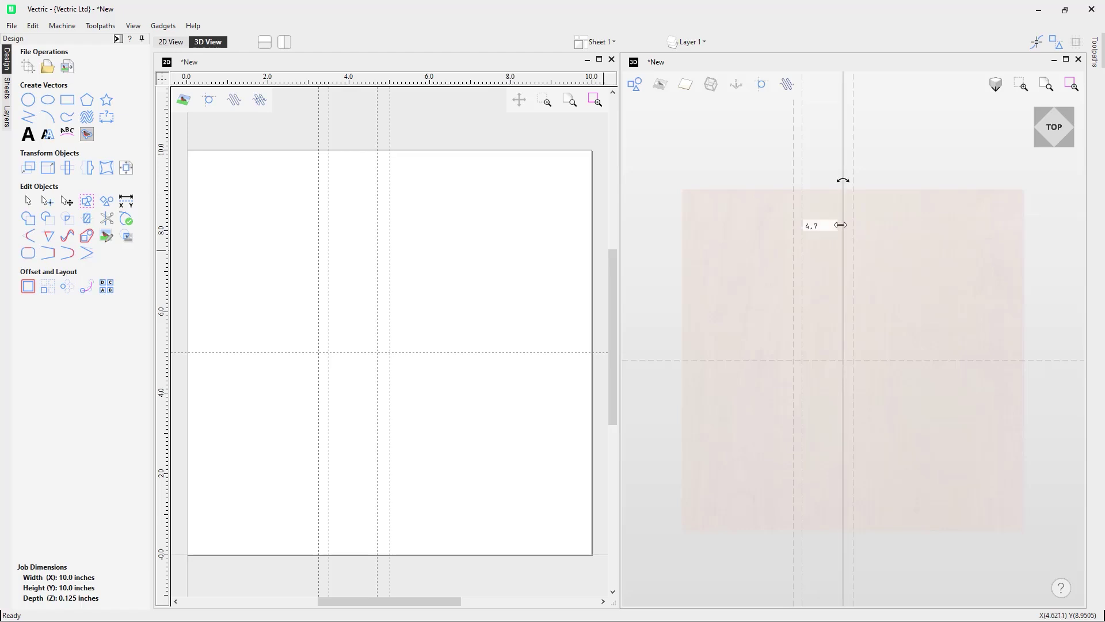
key(Delete)
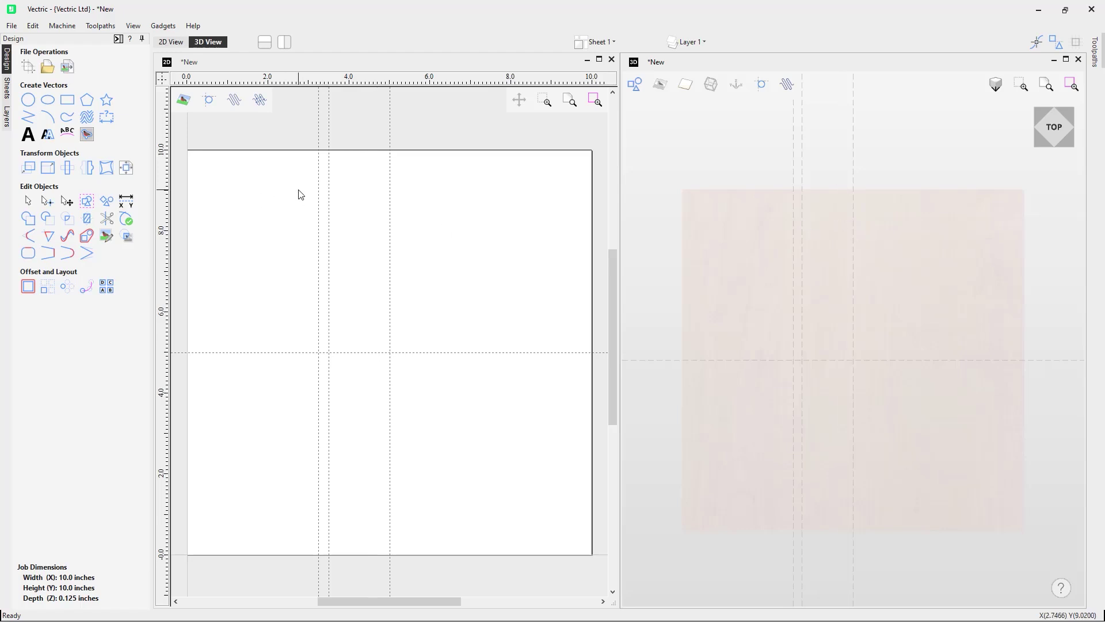
Step: Hide the guide lines in the 2D view and show them again
click(163, 79)
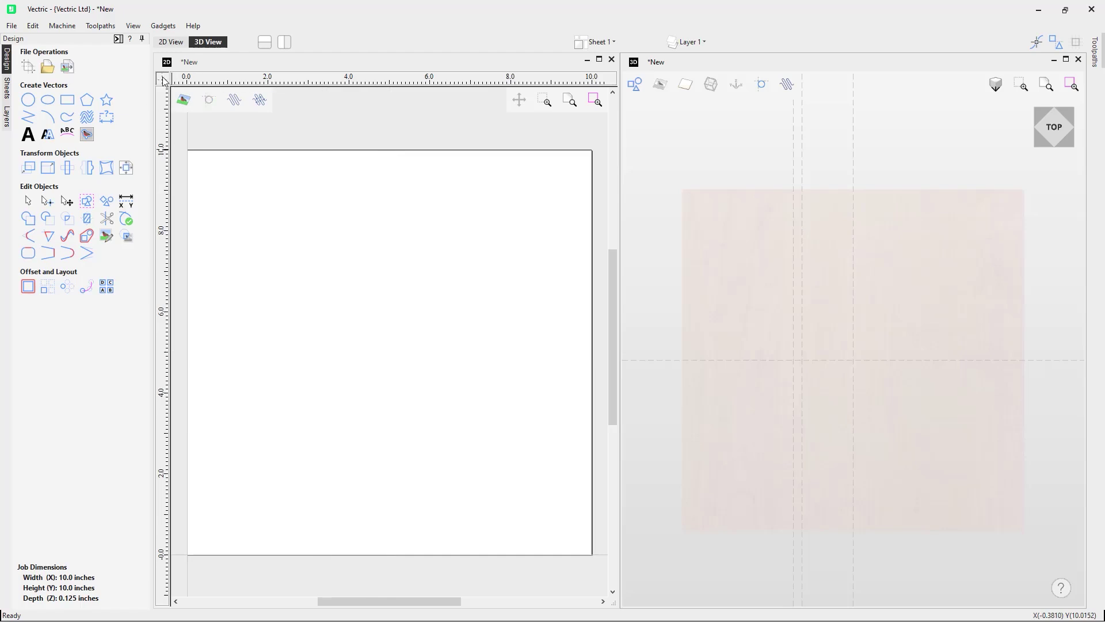
click(163, 80)
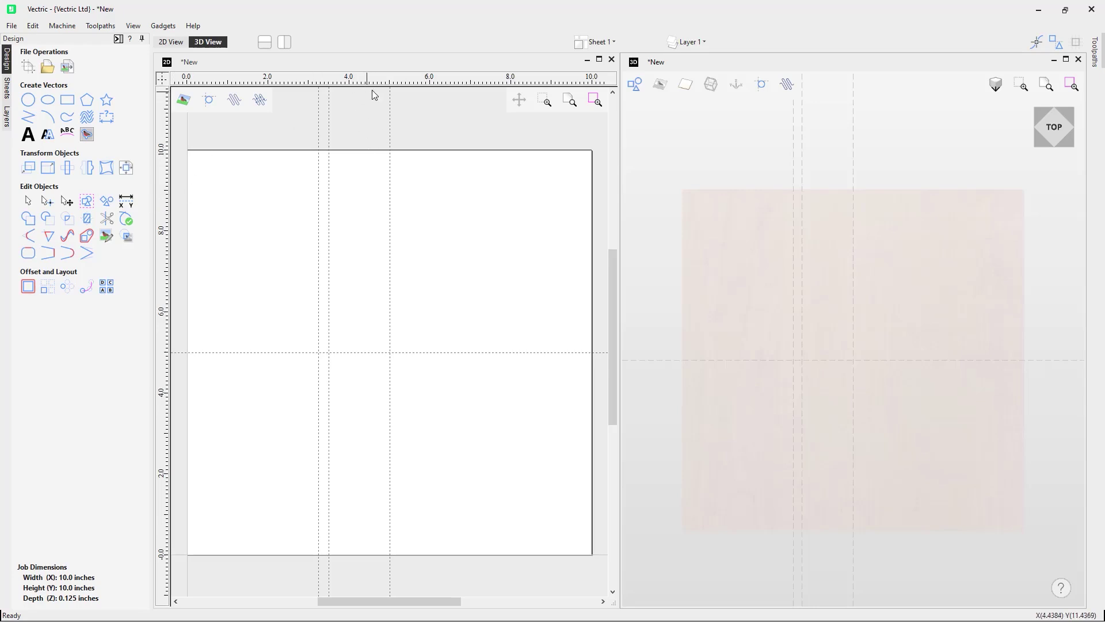
Step: Pull a new horizontal guide and a new vertical guide out of the 2D rulers and position each at 6 inches
drag(381, 83, 371, 272)
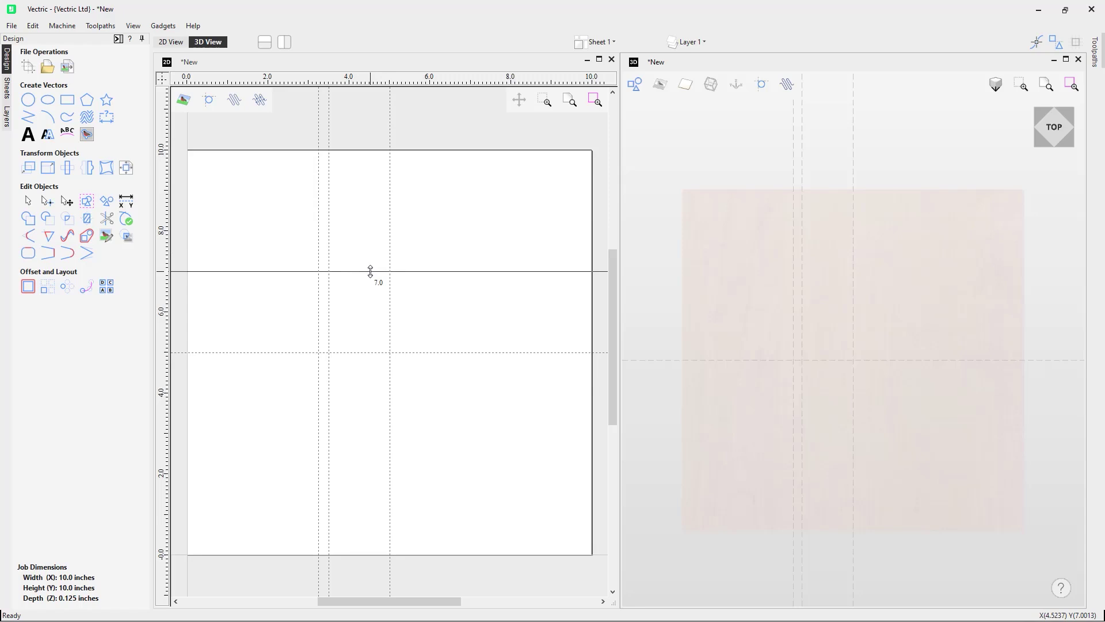
drag(370, 271, 371, 312)
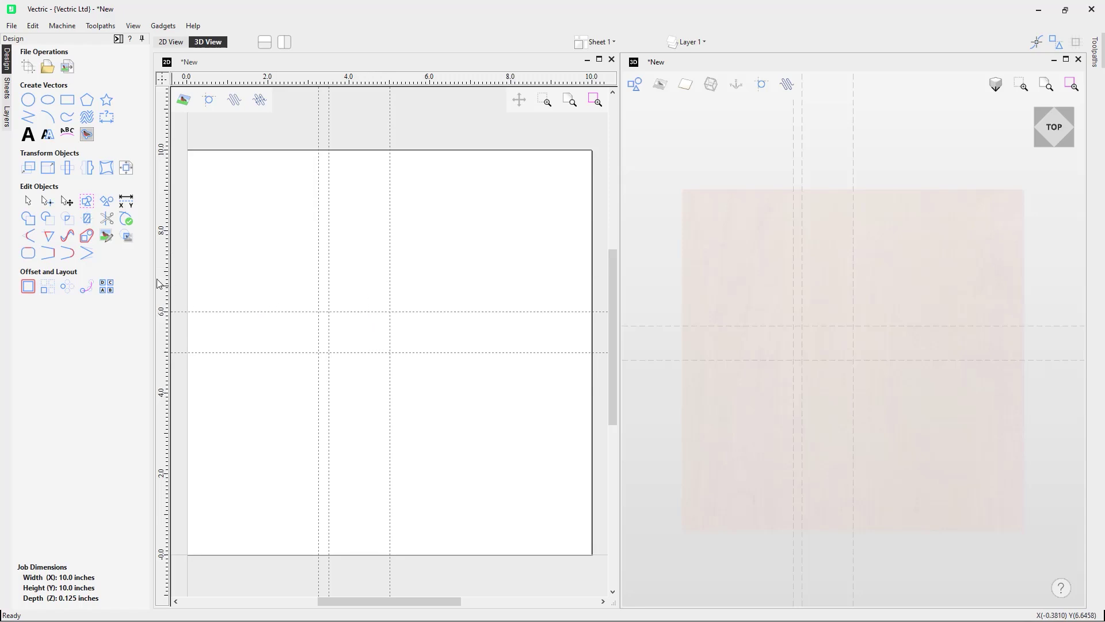
drag(164, 282, 364, 261)
drag(378, 259, 430, 257)
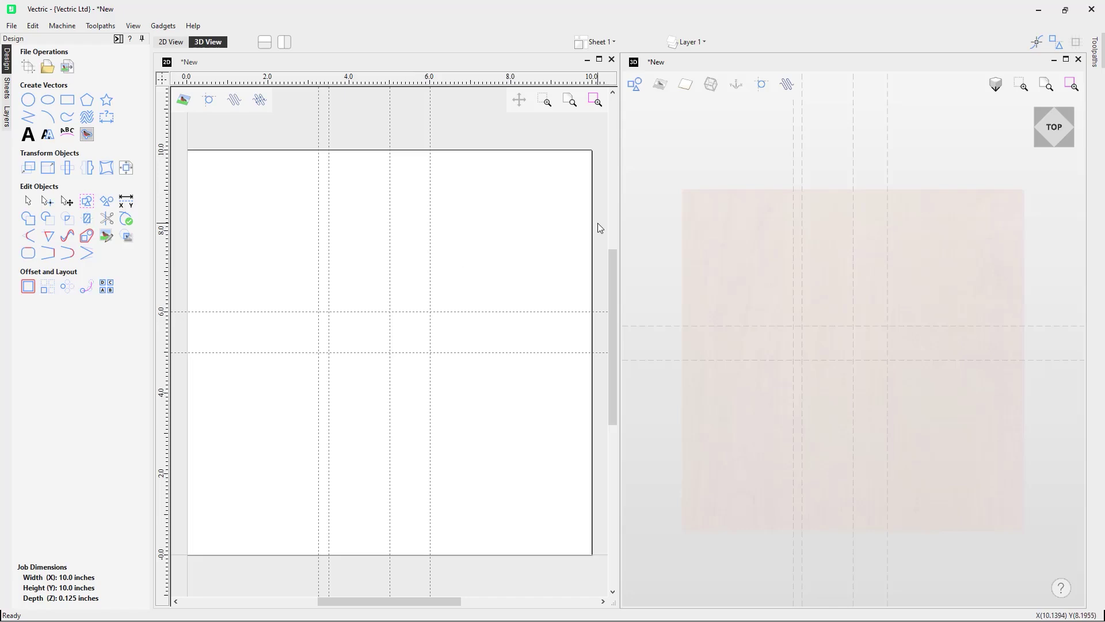
Step: Maximize the 3D view and set its unlocked guide line color to blue (0; 0; 255) in the program options
click(1067, 61)
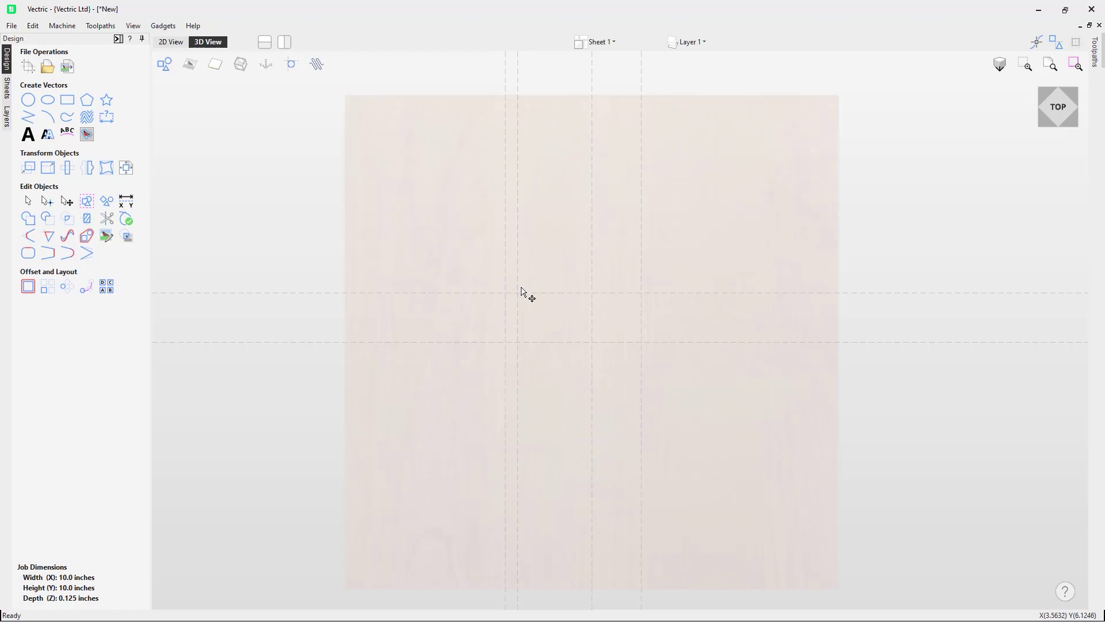
click(33, 25)
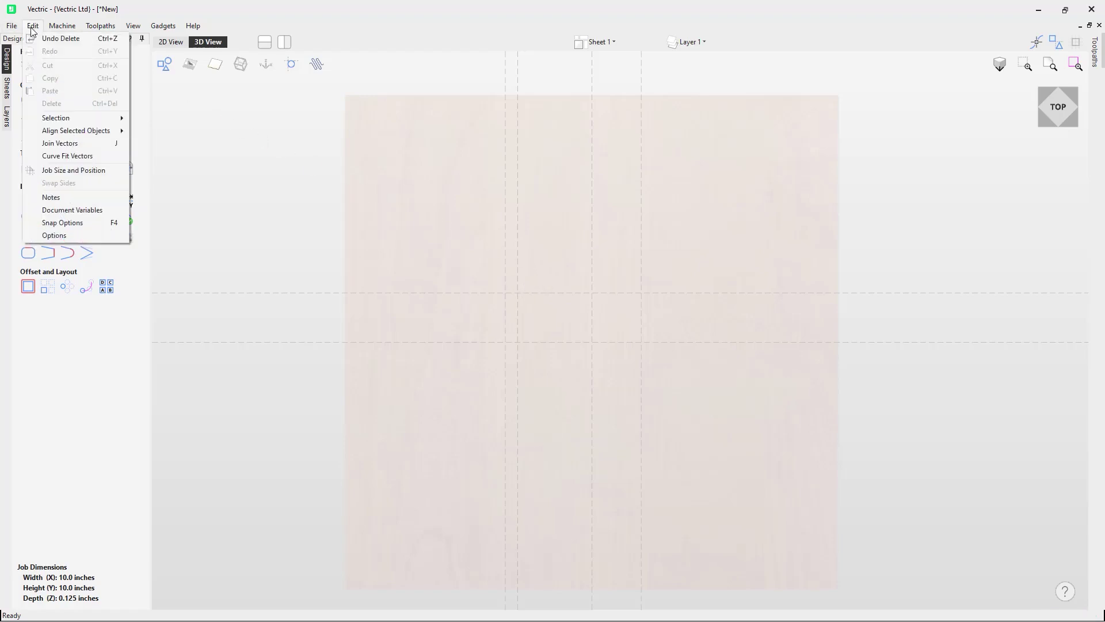
click(82, 234)
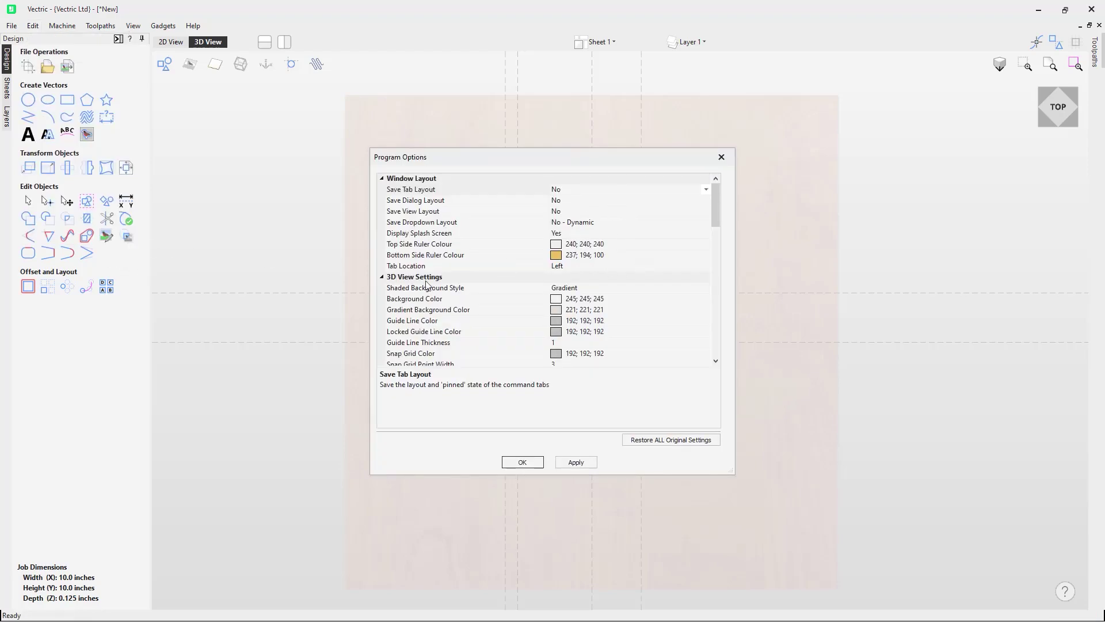
scroll(543, 285, down, 3)
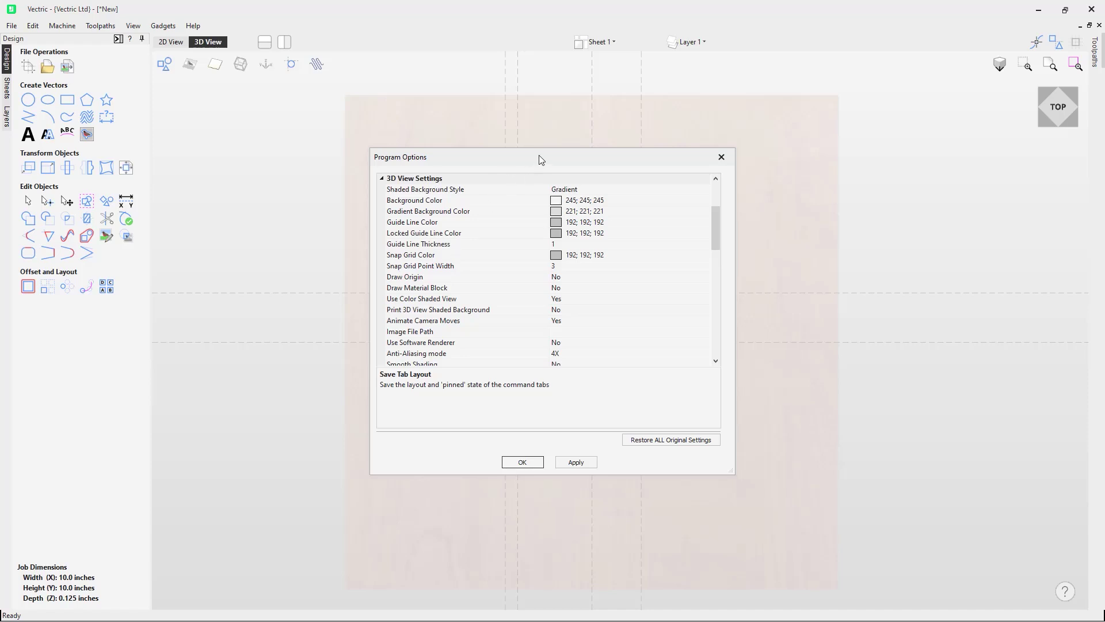
drag(539, 159, 319, 182)
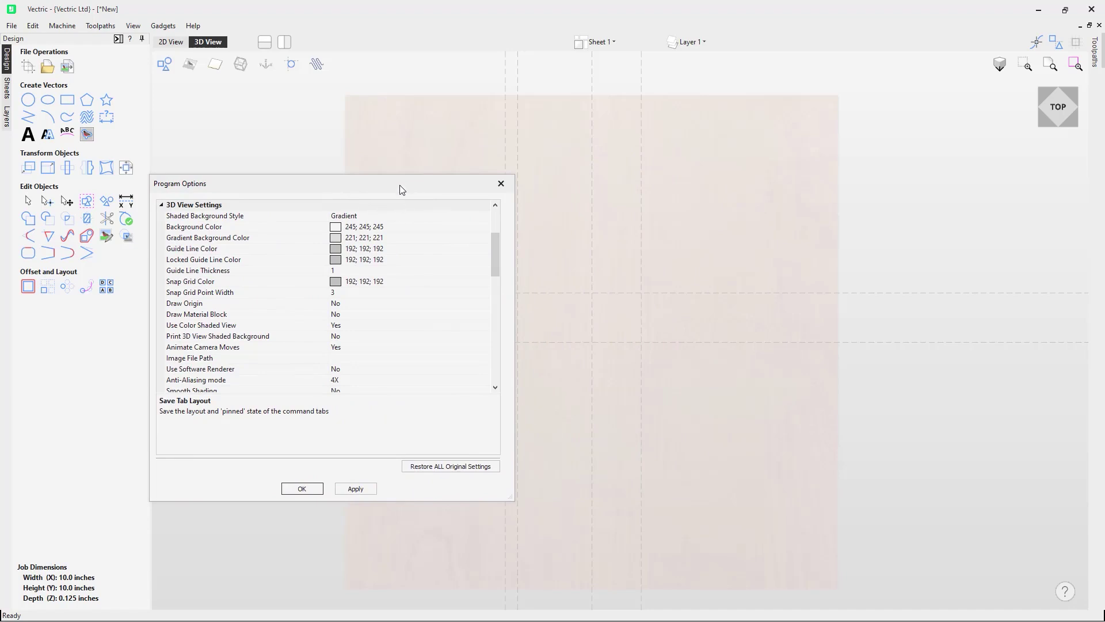
click(337, 250)
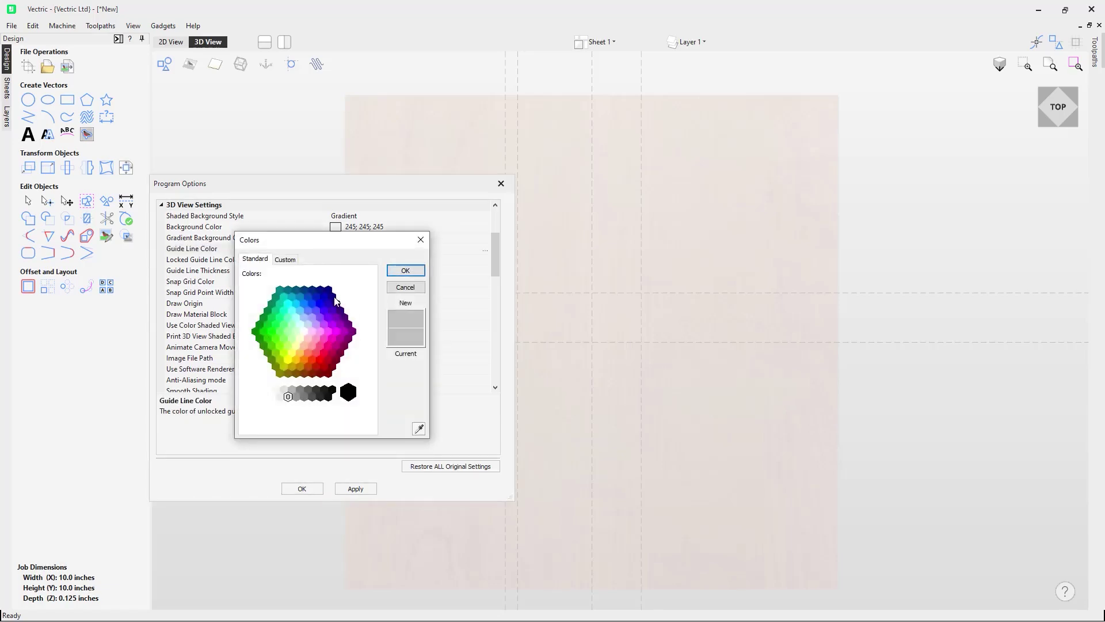
click(298, 260)
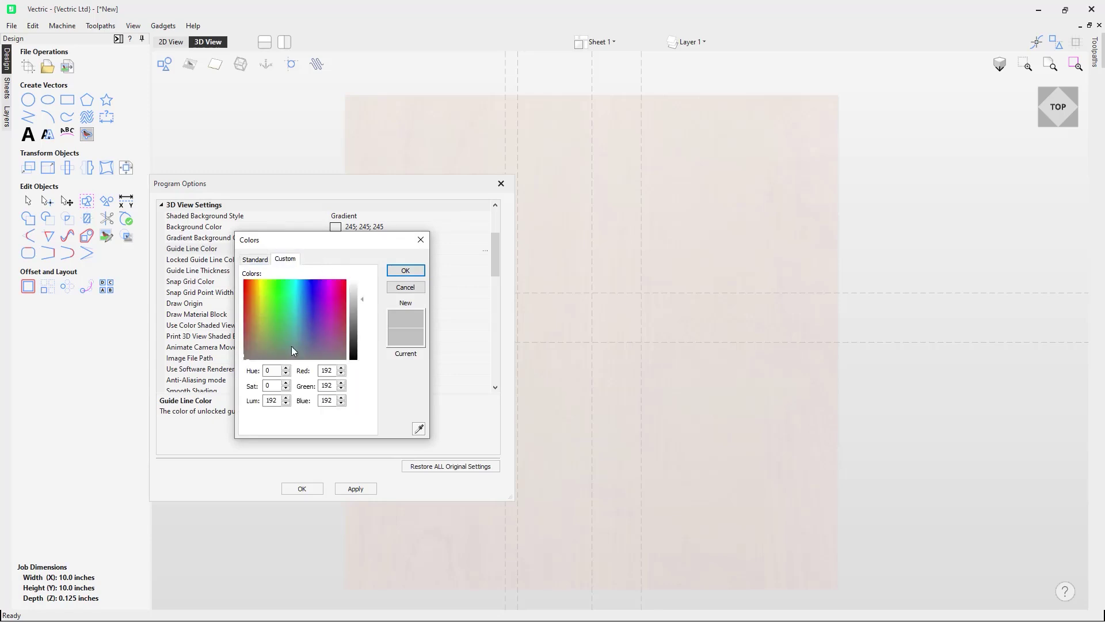
click(255, 259)
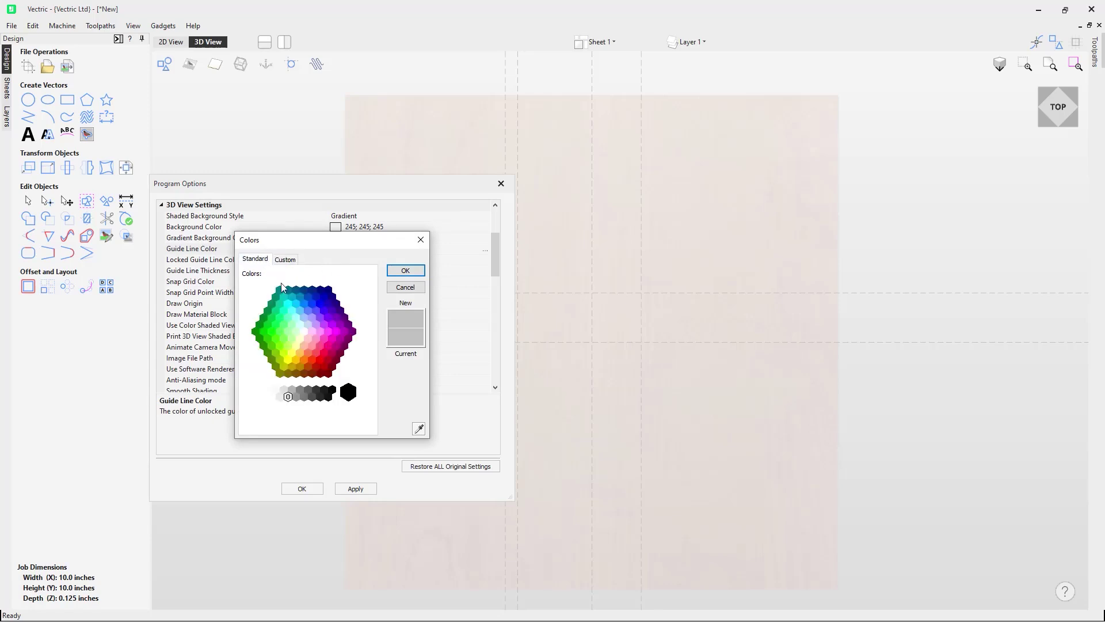
click(320, 304)
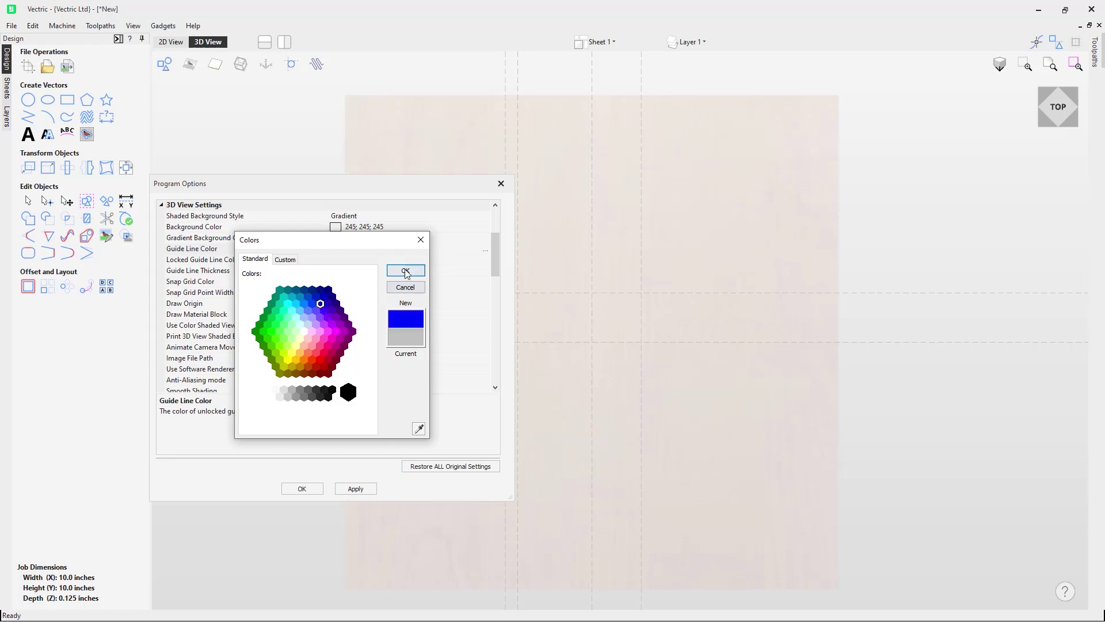
click(405, 271)
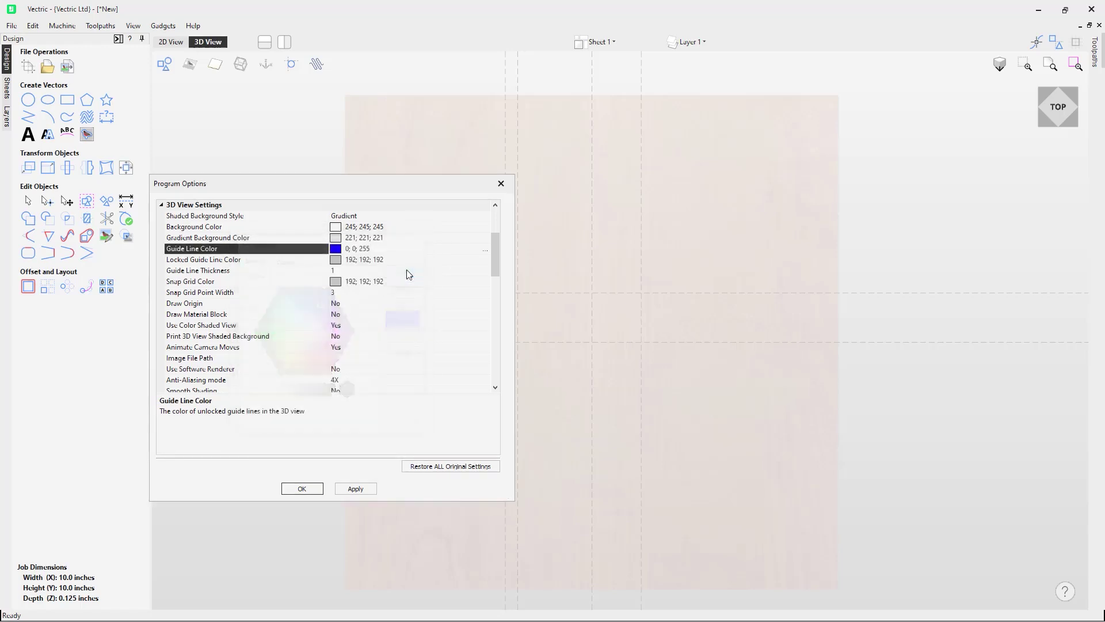
click(355, 493)
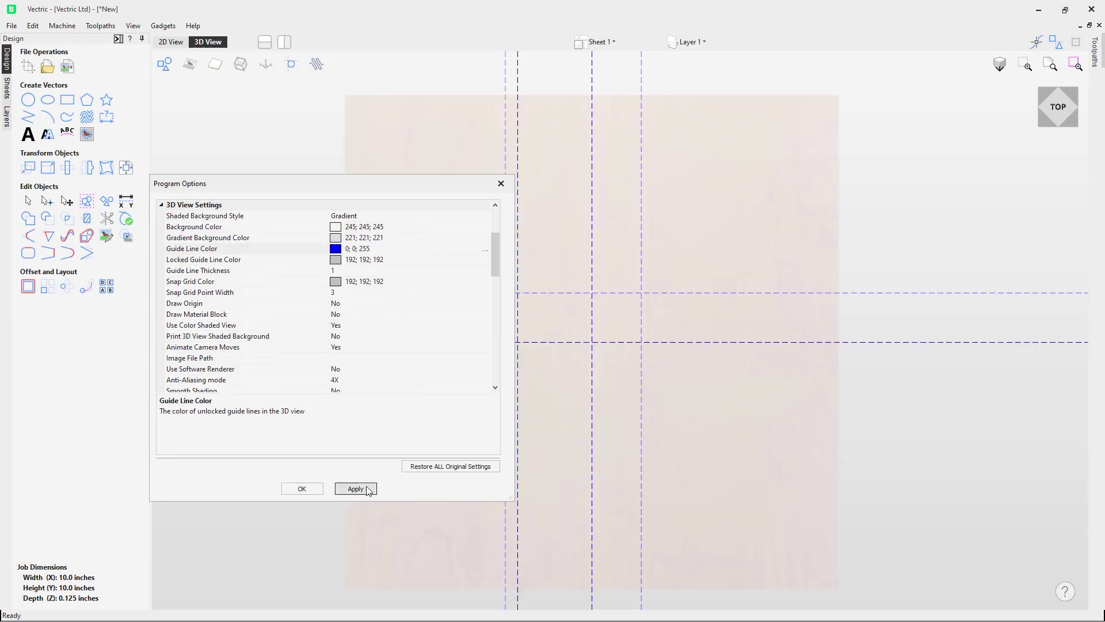
click(369, 490)
Step: Set the guide line thickness for the 3D view to 3 pixels and apply it
click(338, 271)
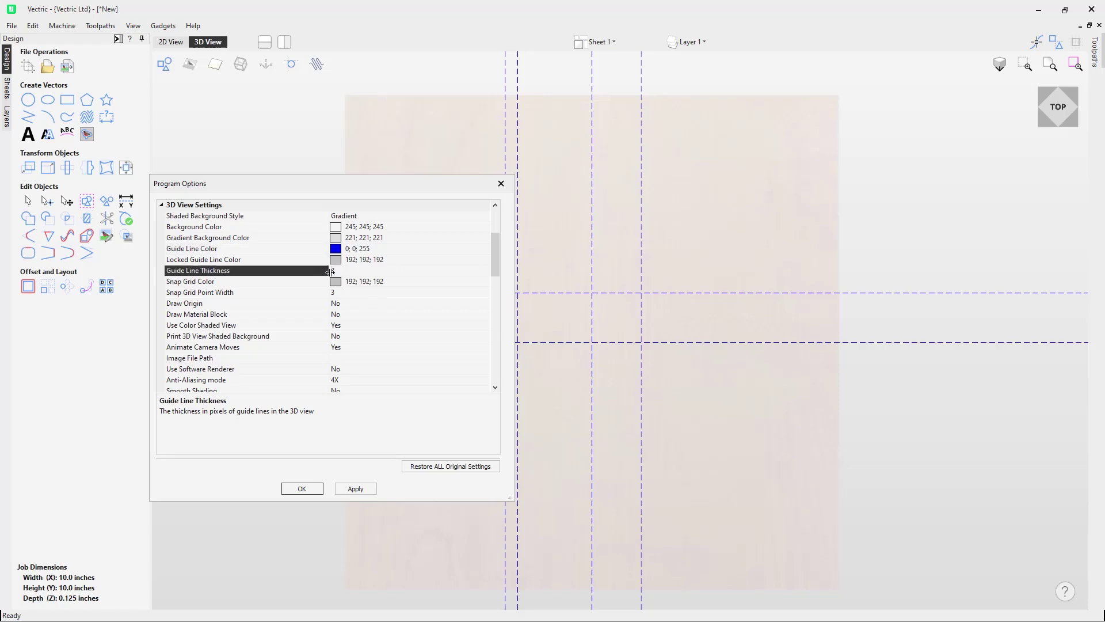
click(365, 487)
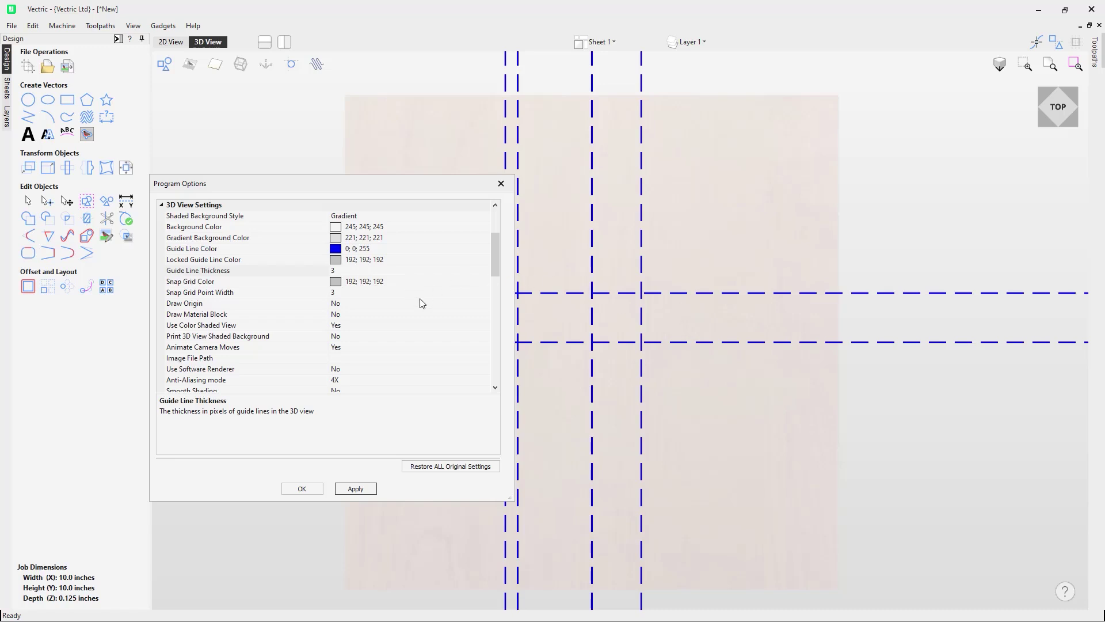
click(347, 271)
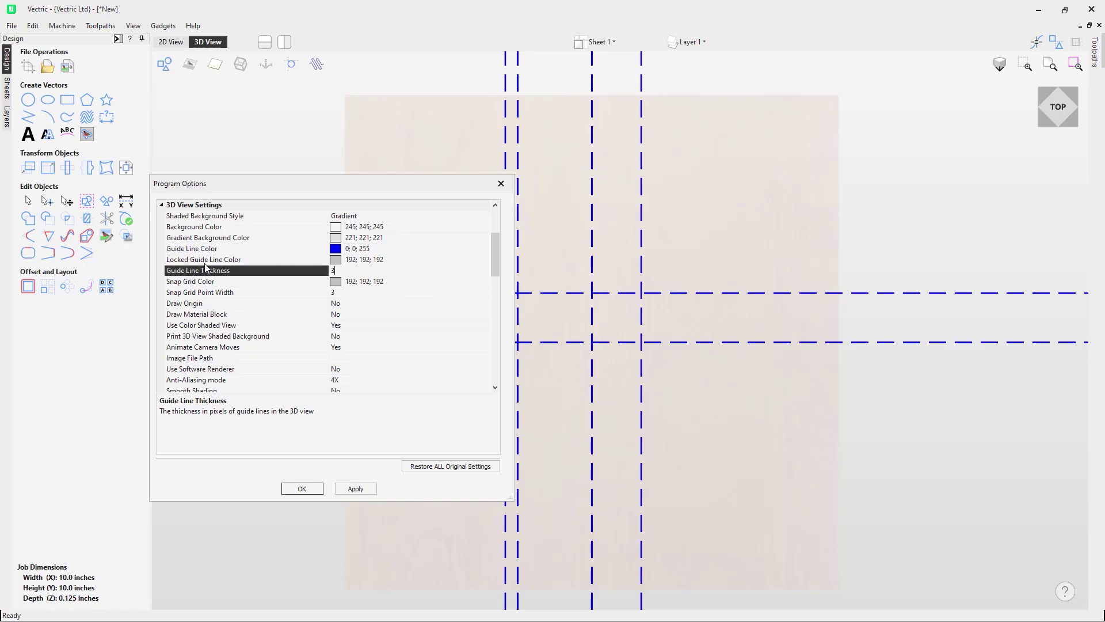
key(Return)
Step: Set the locked guide line color for the 3D view to green (0; 128; 0) and close the program options
click(339, 264)
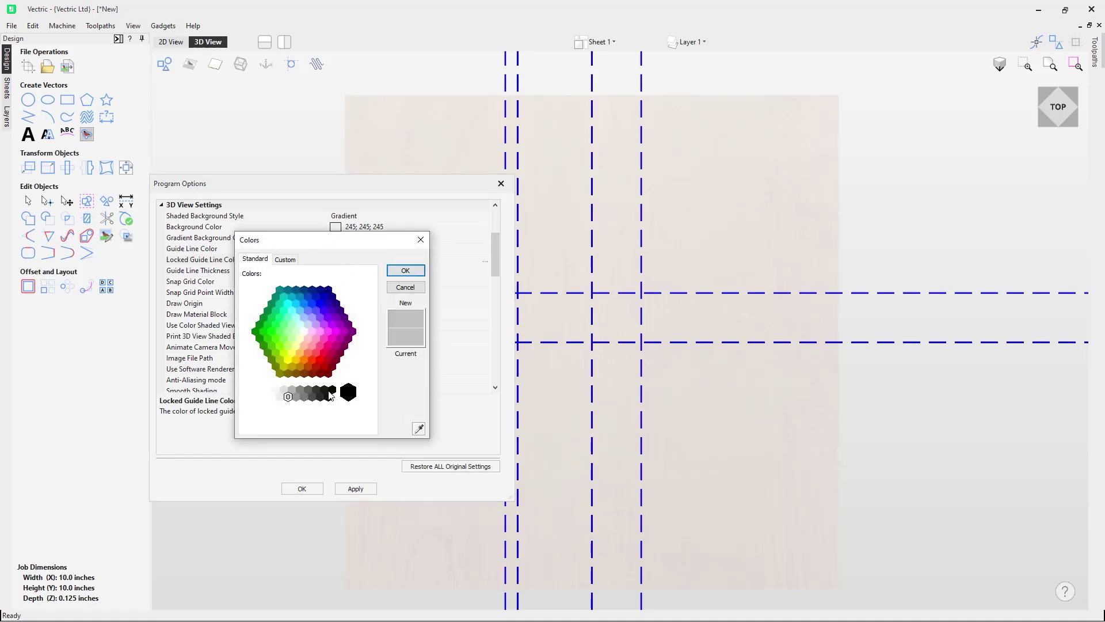
click(255, 331)
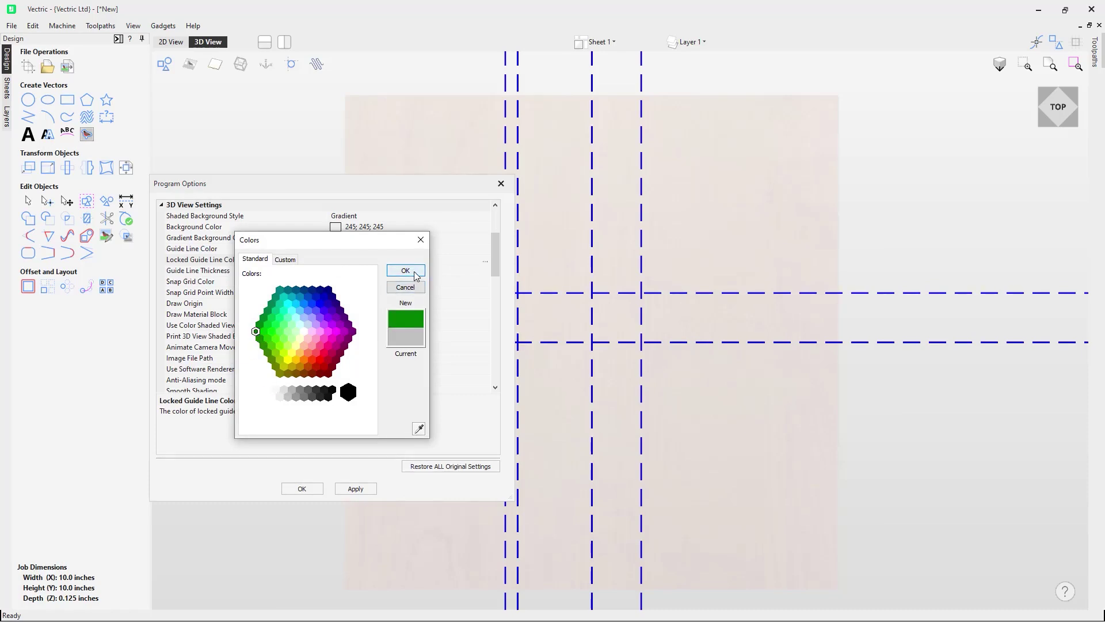
click(414, 272)
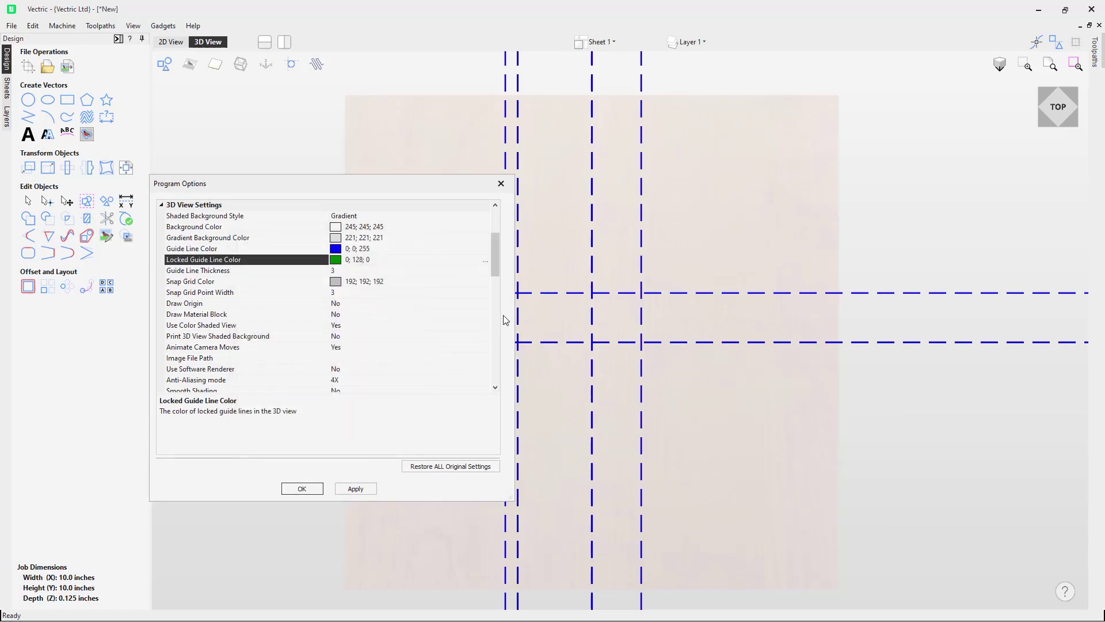
click(355, 488)
click(302, 488)
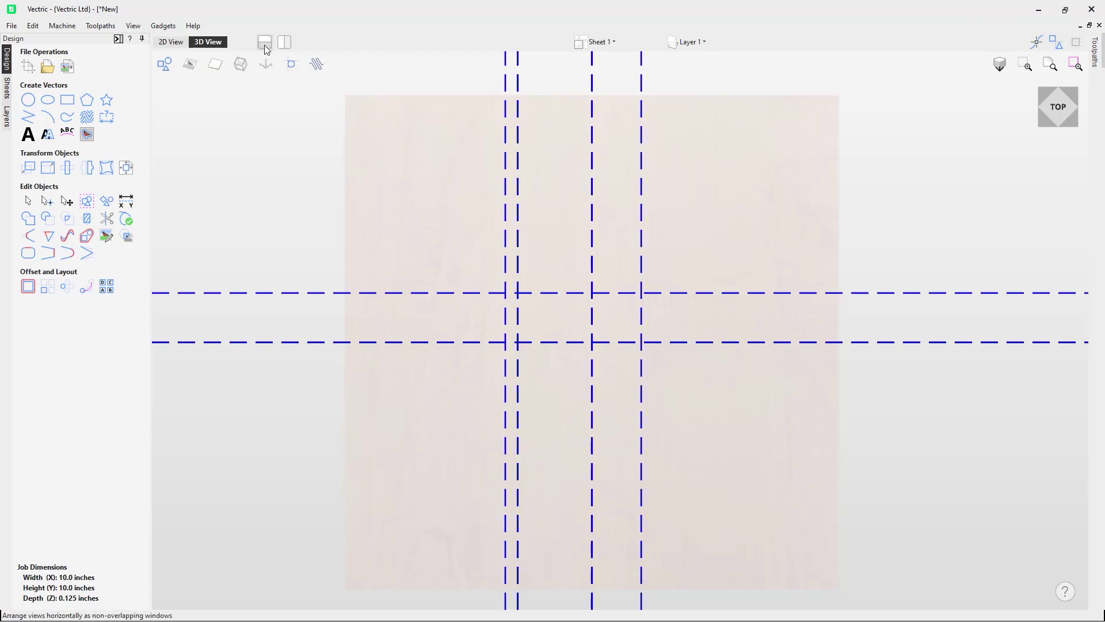
Step: Arrange the 2D and 3D views side by side and lock the vertical guide at 6 inches
click(286, 44)
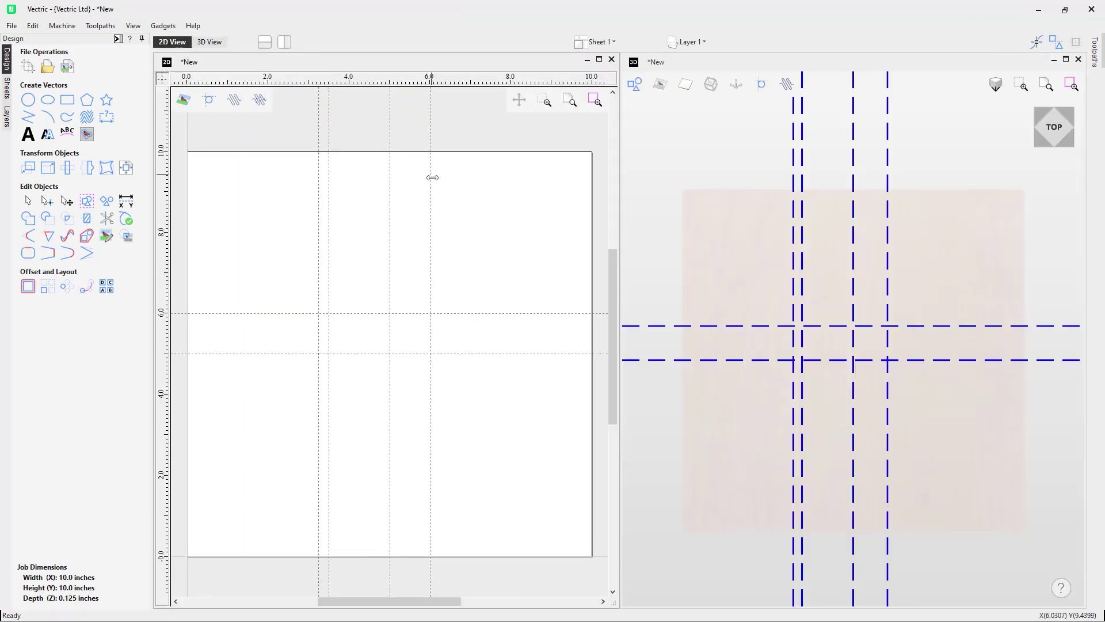
double_click(431, 203)
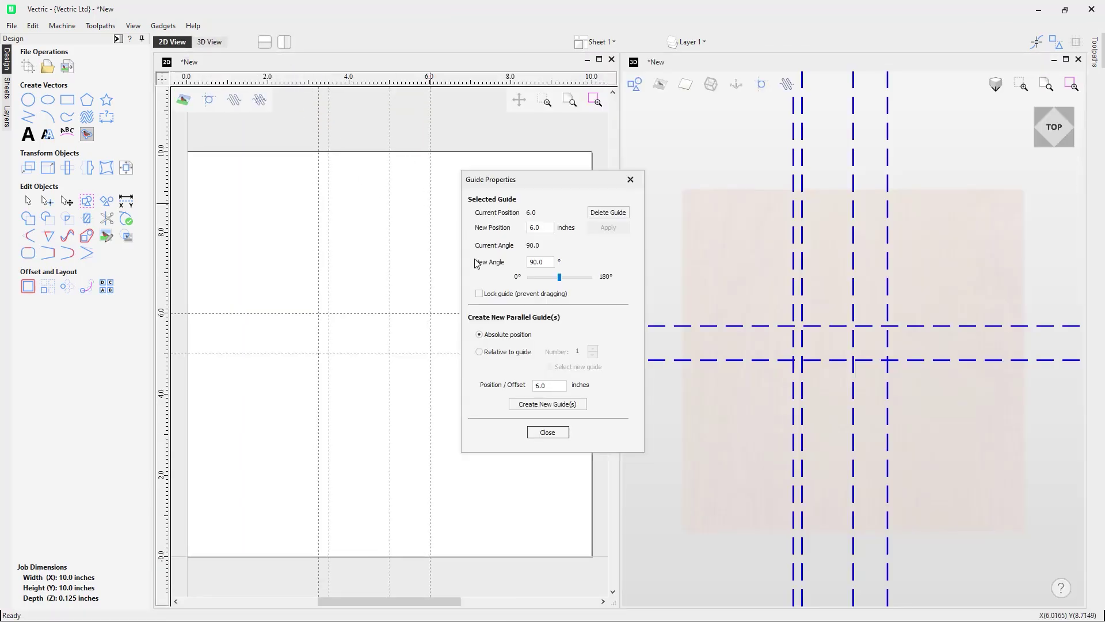
click(479, 294)
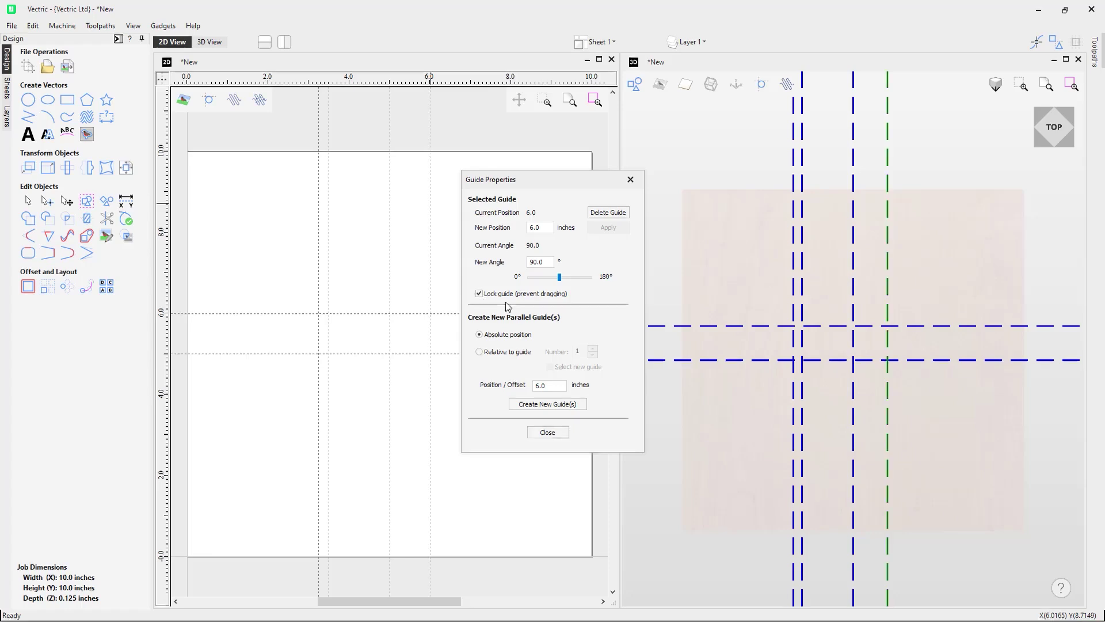
Step: Unlock and relock the vertical guide at 6 inches in its guide properties and close the dialog
click(548, 433)
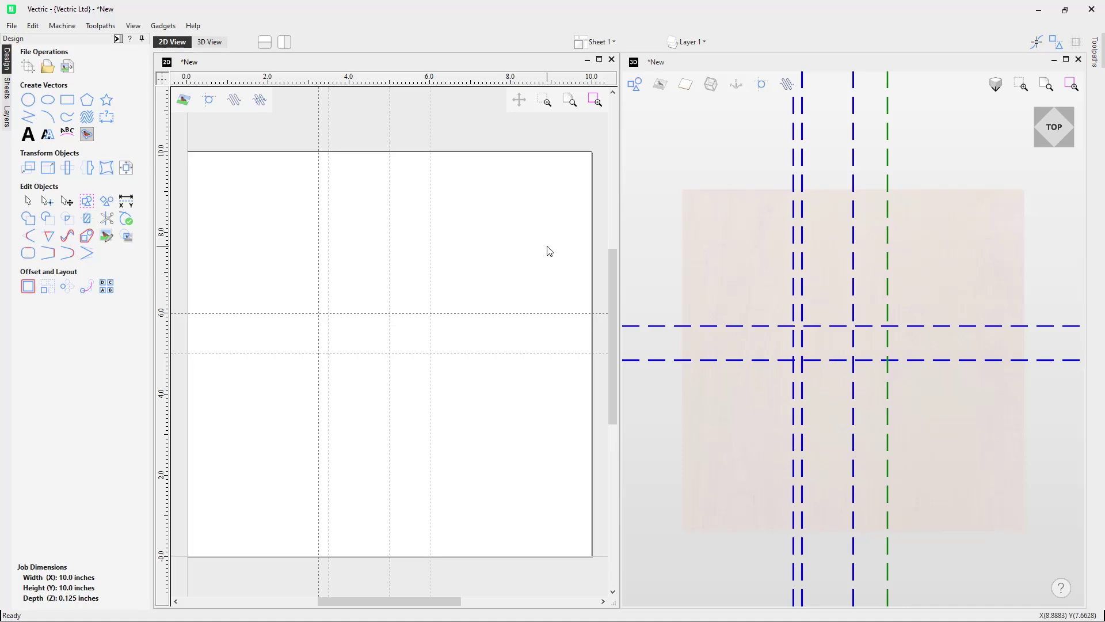
double_click(432, 243)
click(479, 294)
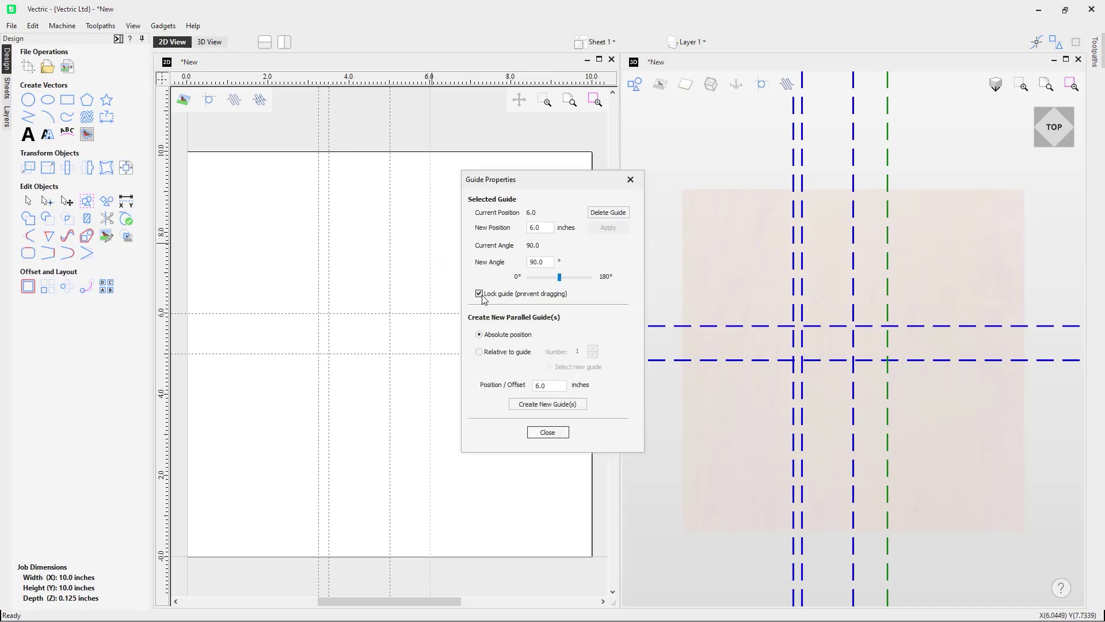
click(480, 294)
click(480, 295)
click(548, 433)
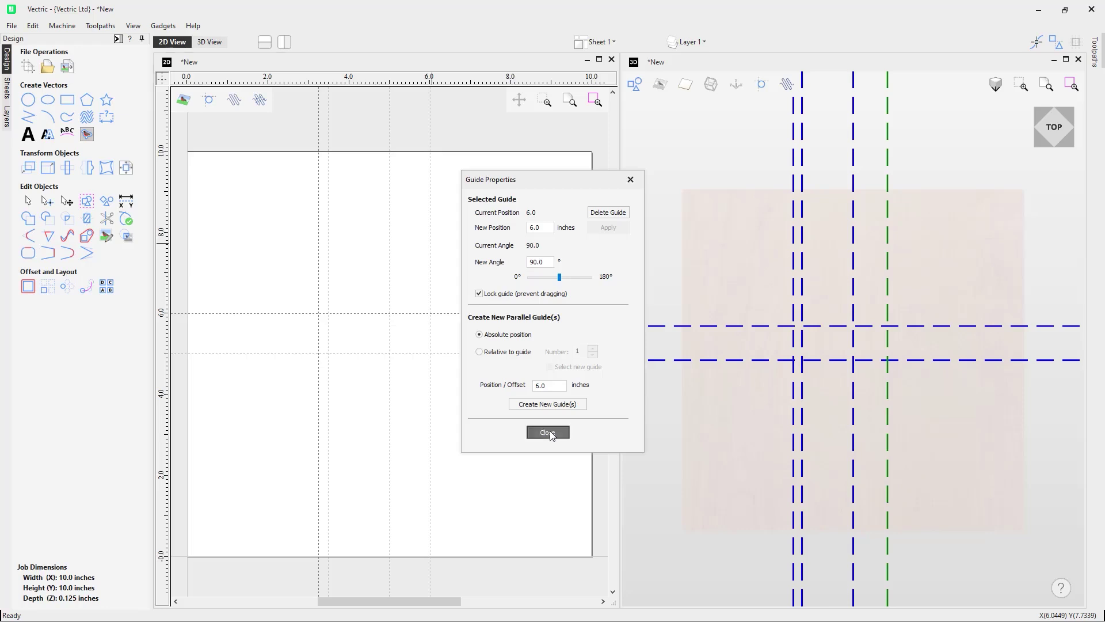
Step: Maximize the 3D view, try to move the locked vertical guide, and position the unlocked vertical guide beside it at 5 inches
click(1067, 60)
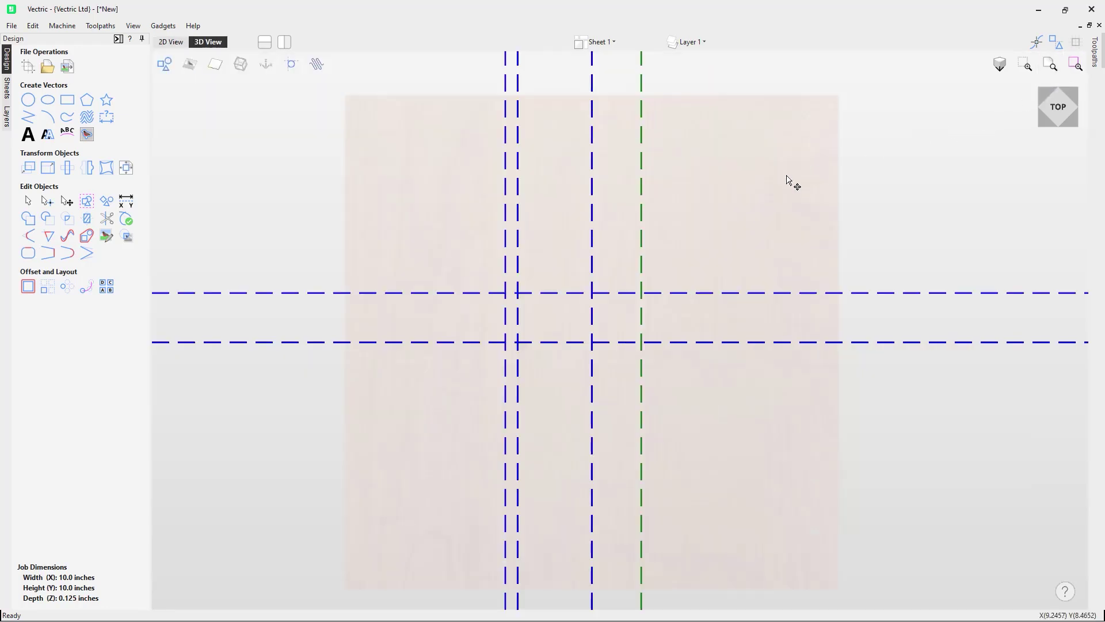
click(642, 227)
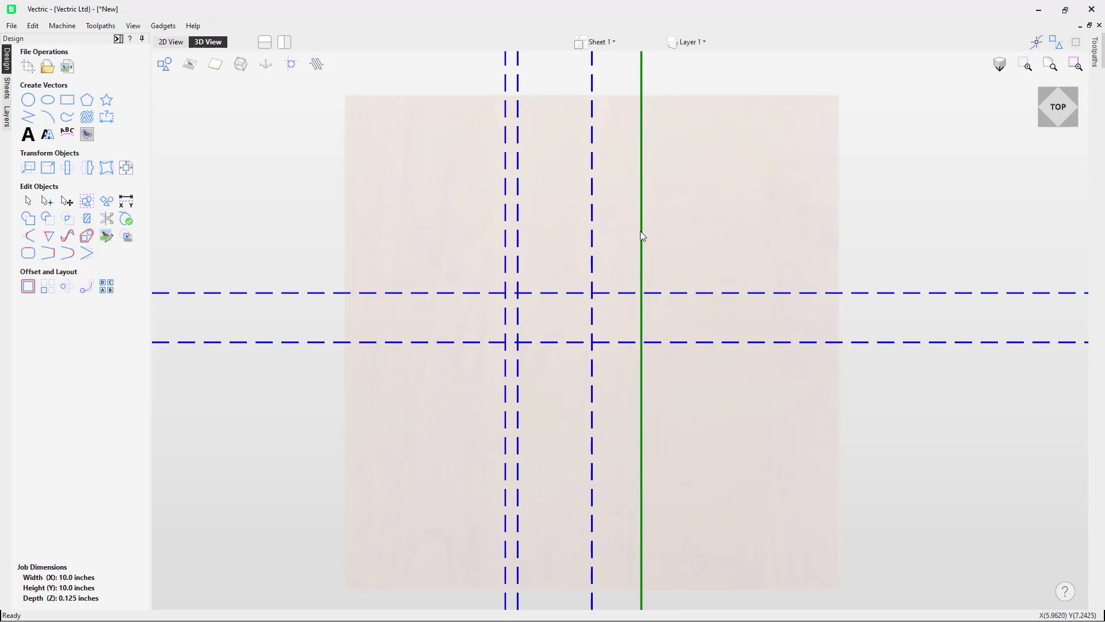
drag(642, 258, 578, 246)
text(5)
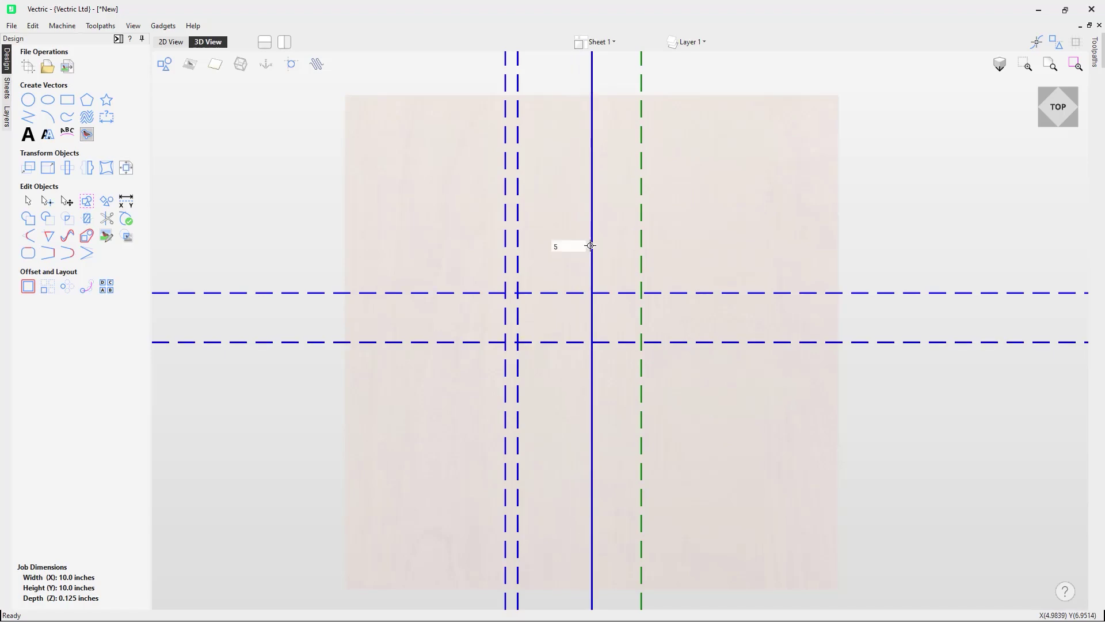
Step: Position the upper horizontal guide at 6 inches in the 3D view
mouse_move(626, 293)
mouse_down()
mouse_move(627, 274)
mouse_move(624, 294)
mouse_up()
text(6)
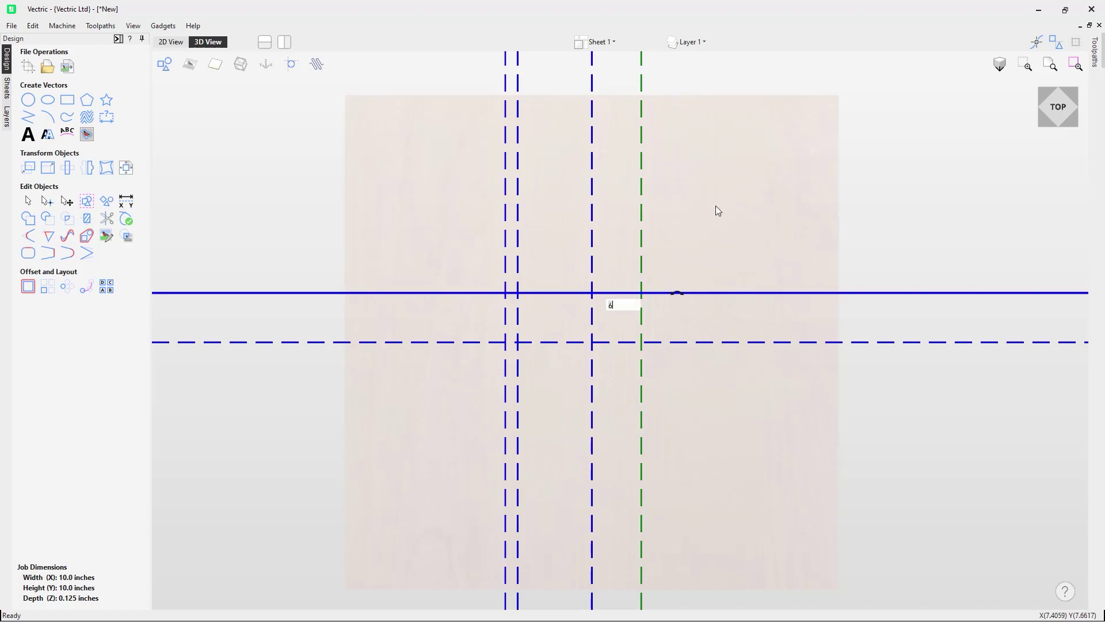
key(Return)
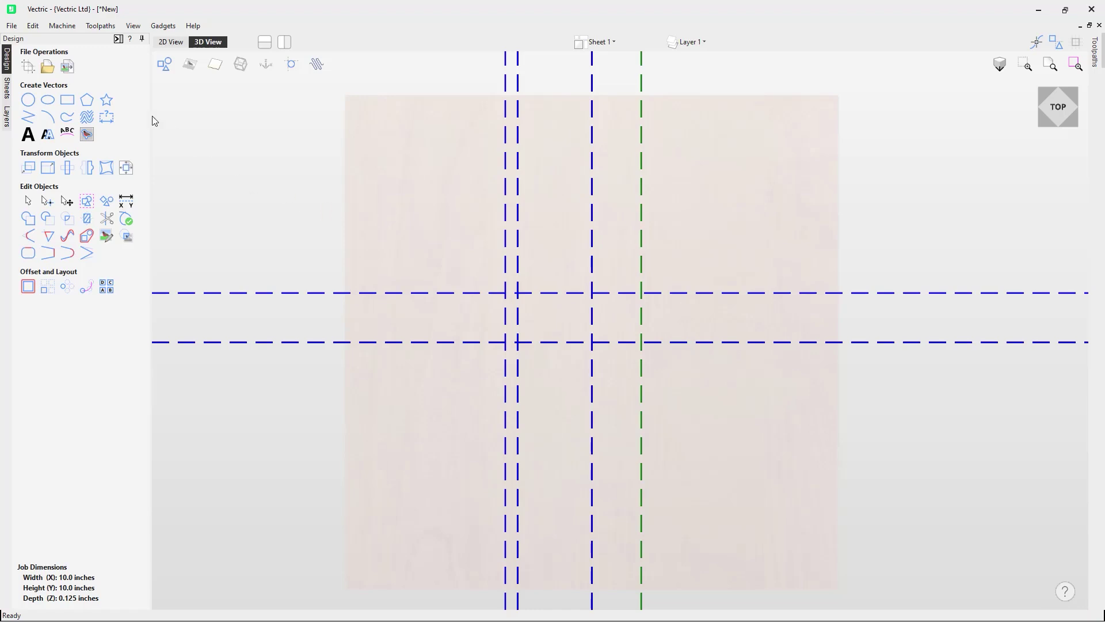
Step: Lock all existing guides at once
click(134, 27)
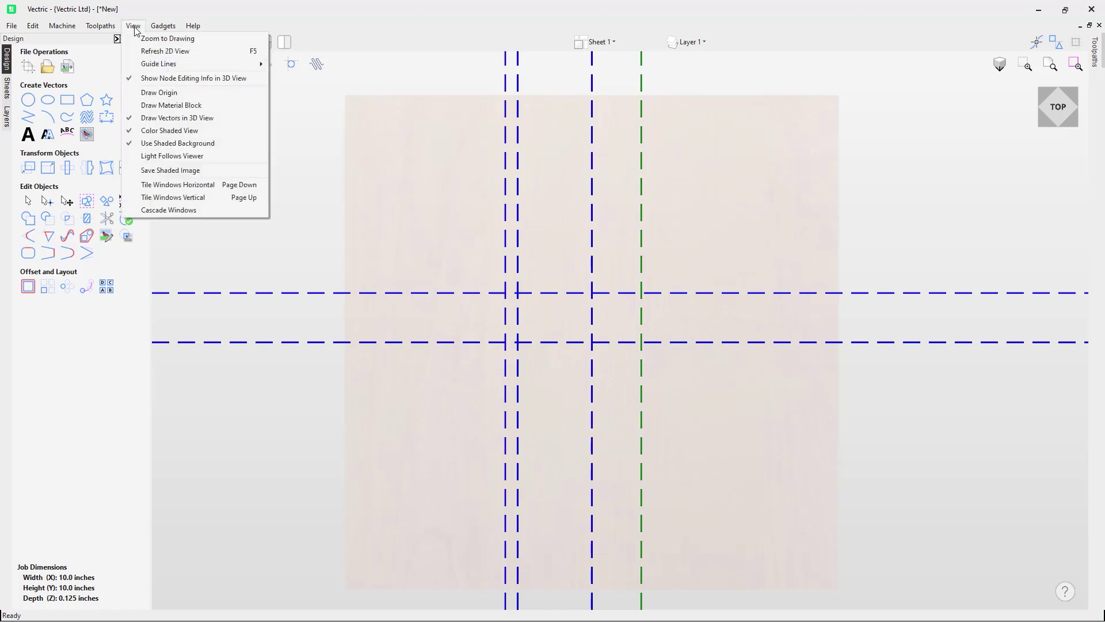
mouse_move(144, 65)
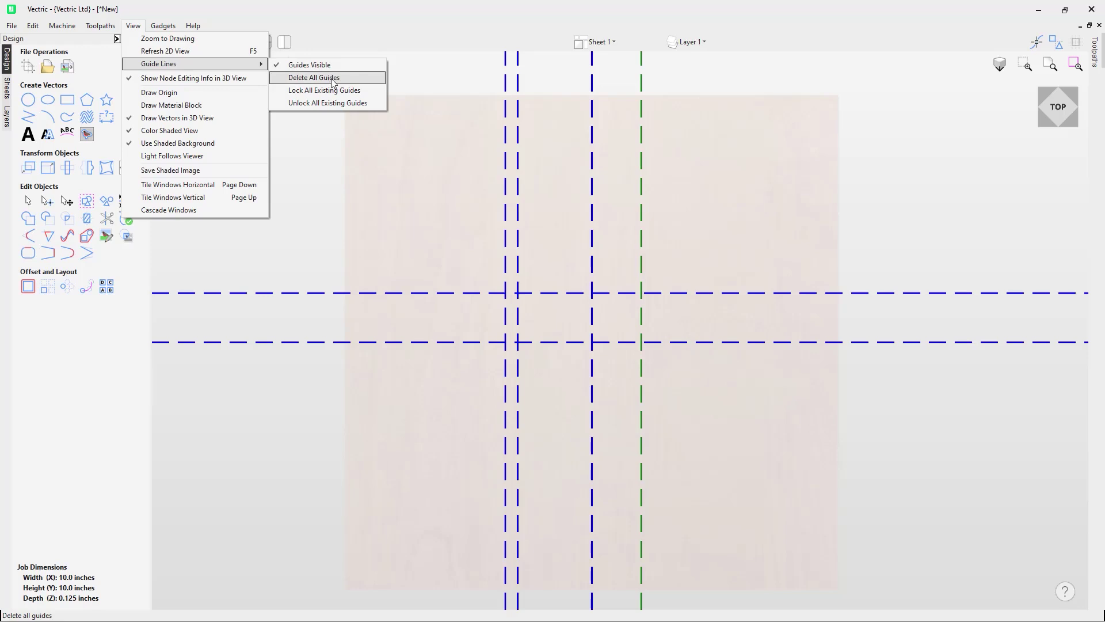
click(370, 92)
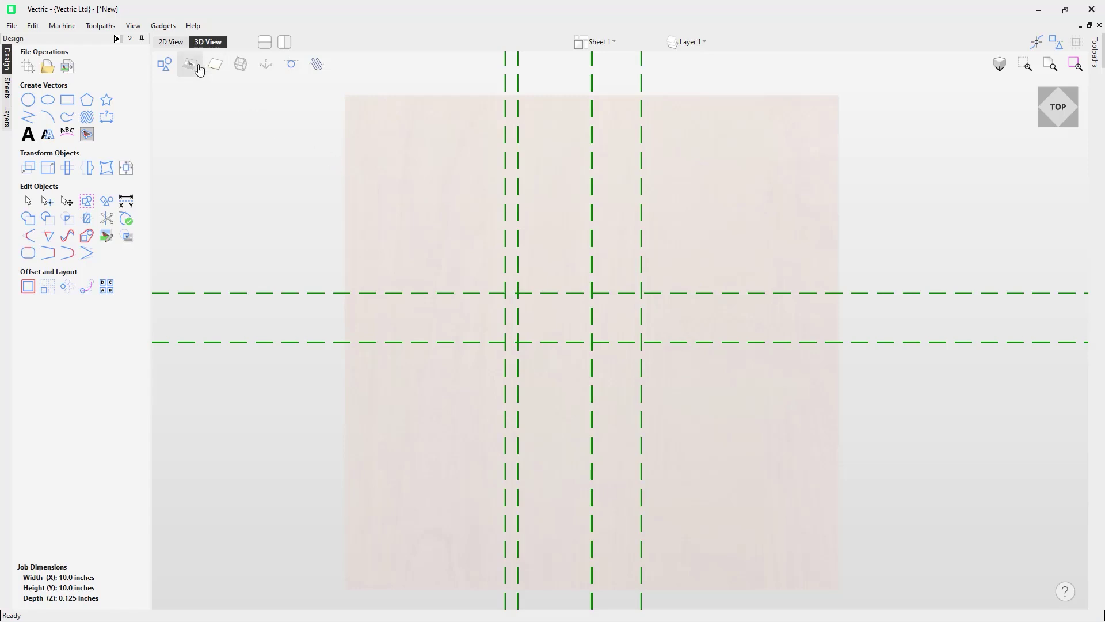
Step: Unlock all existing guides at once
click(139, 28)
mouse_move(181, 65)
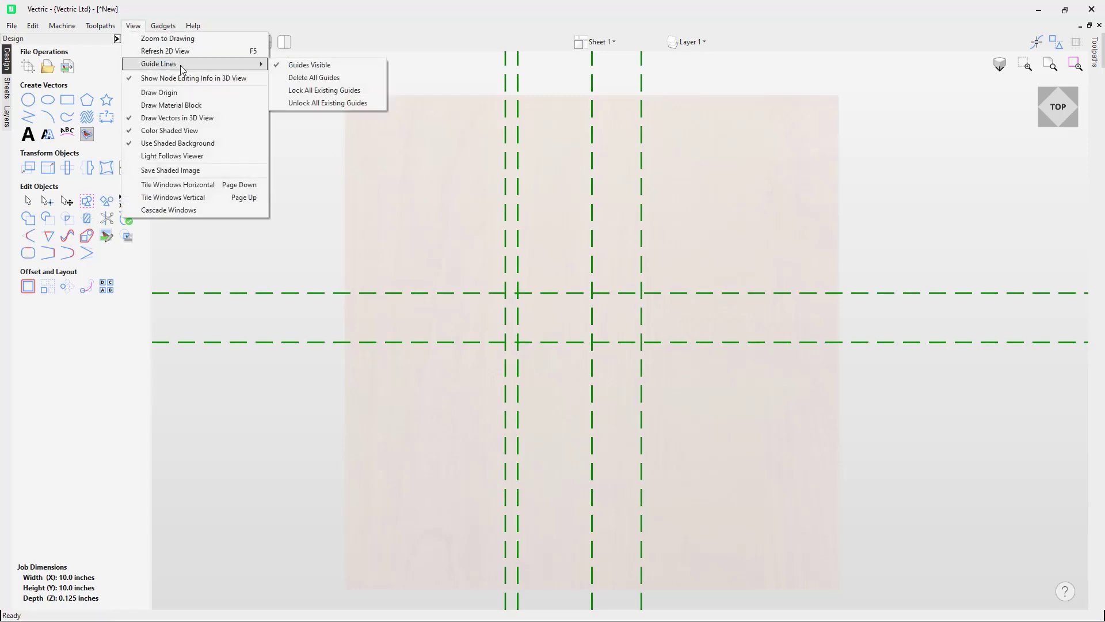
click(358, 103)
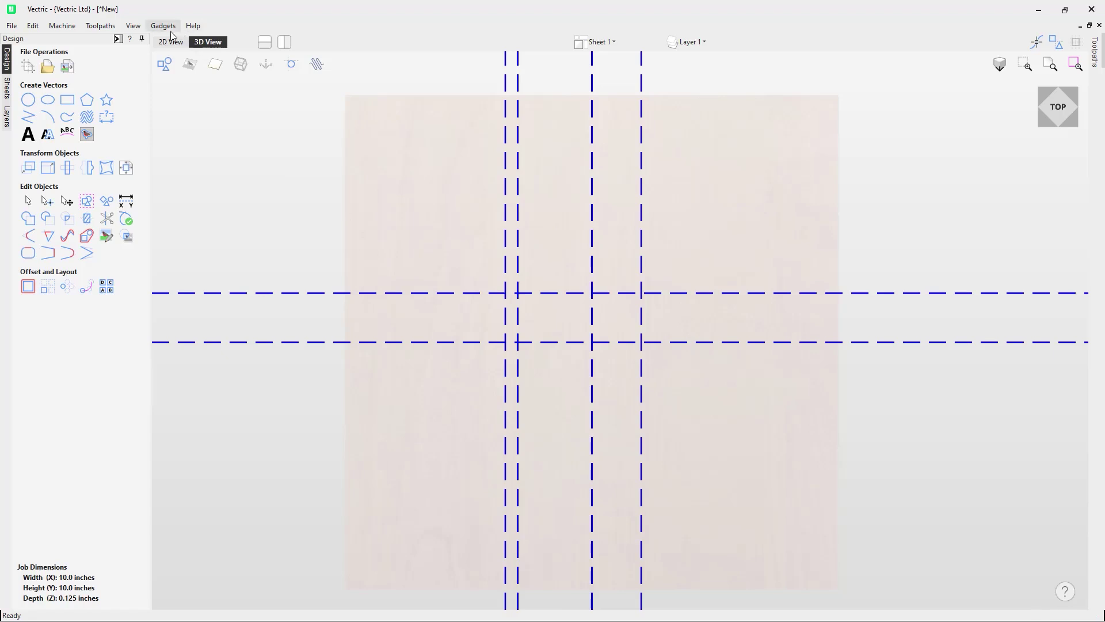
Step: Hide all guide lines in the 3D view and make them visible again
click(142, 28)
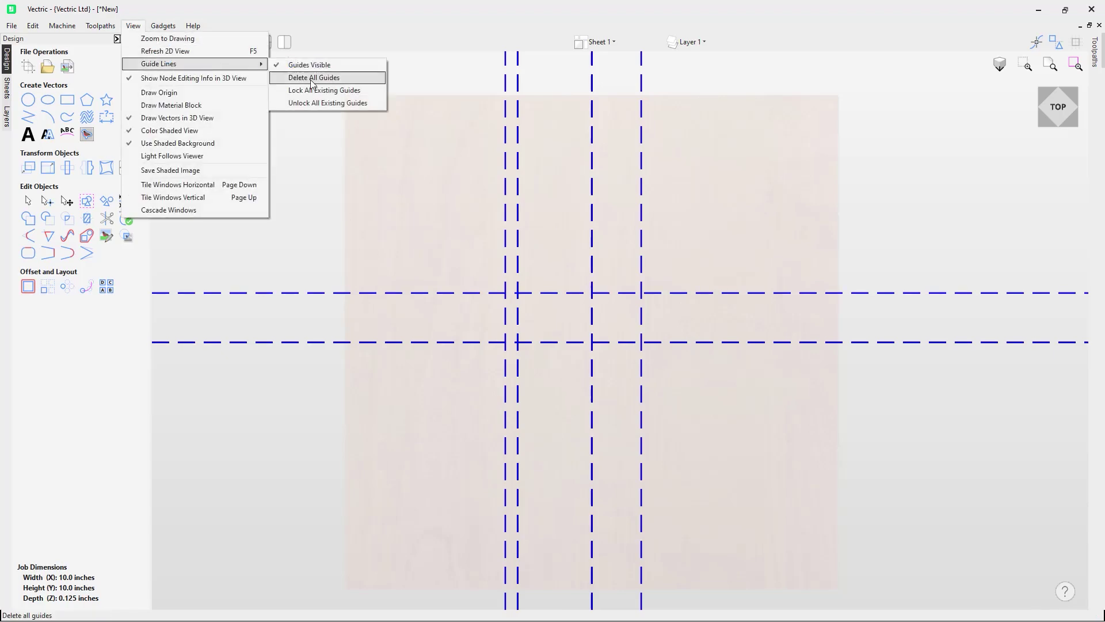
click(279, 68)
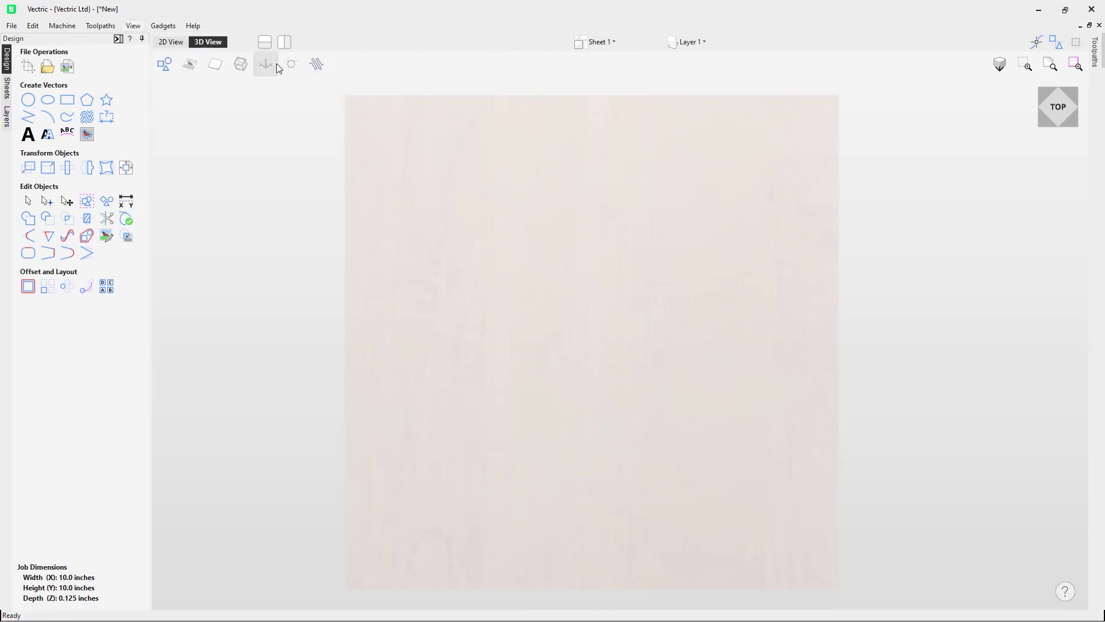
click(133, 26)
mouse_move(170, 67)
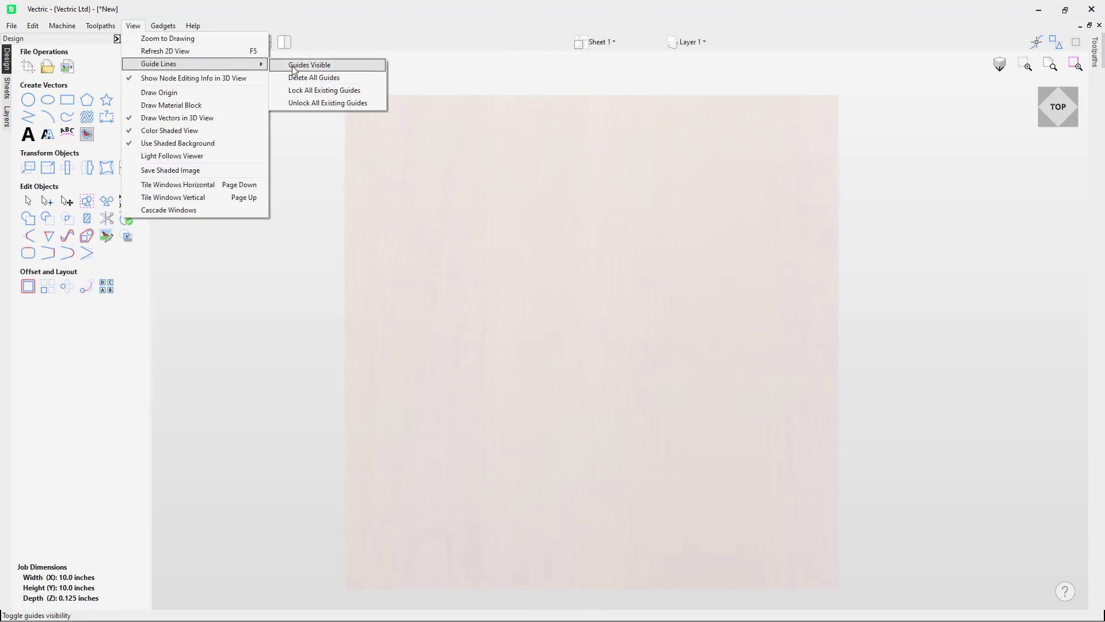
click(294, 67)
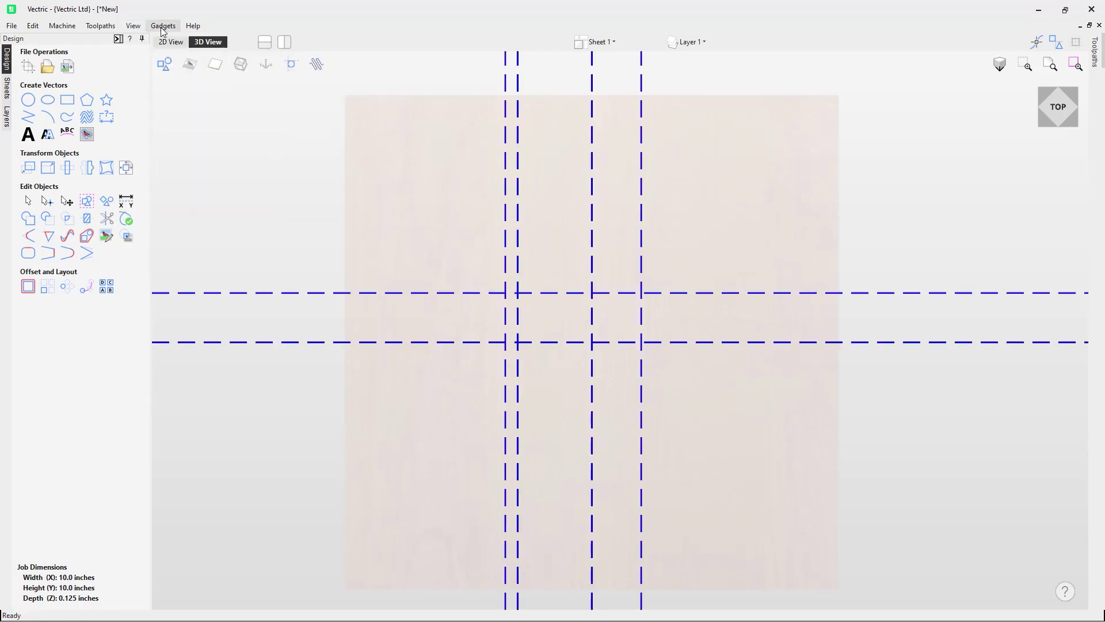
Step: Delete all guides from the job
click(132, 26)
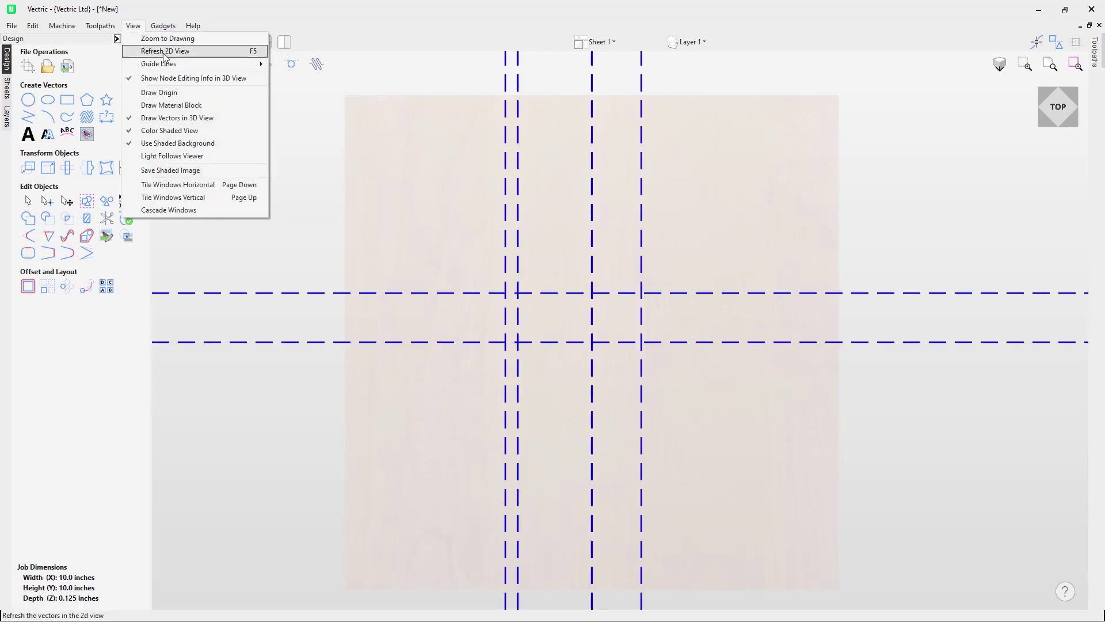
mouse_move(201, 68)
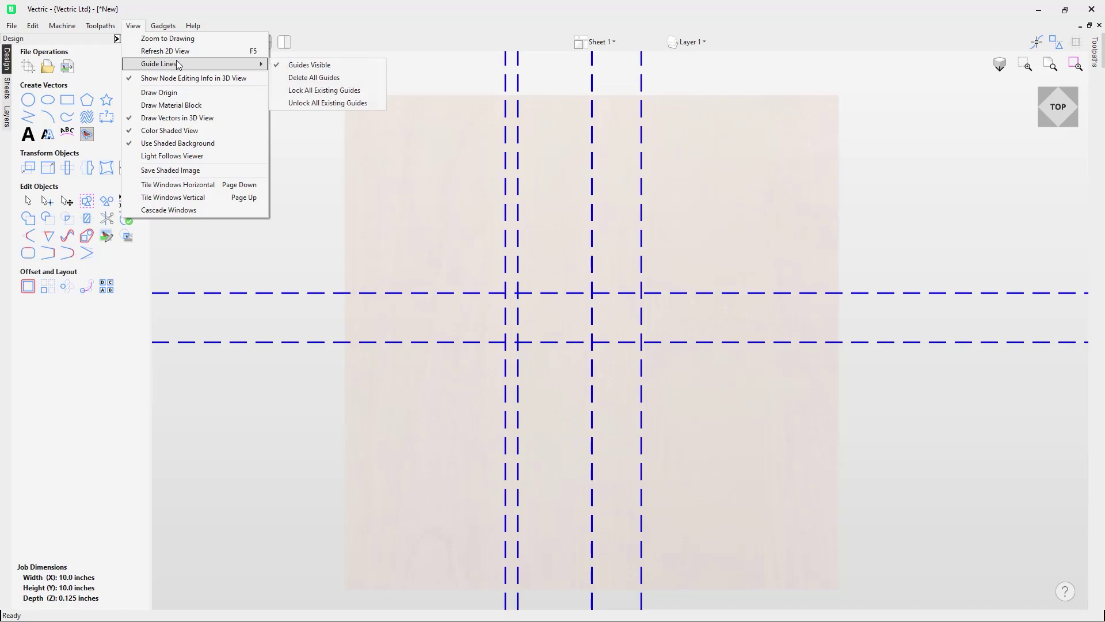
click(321, 82)
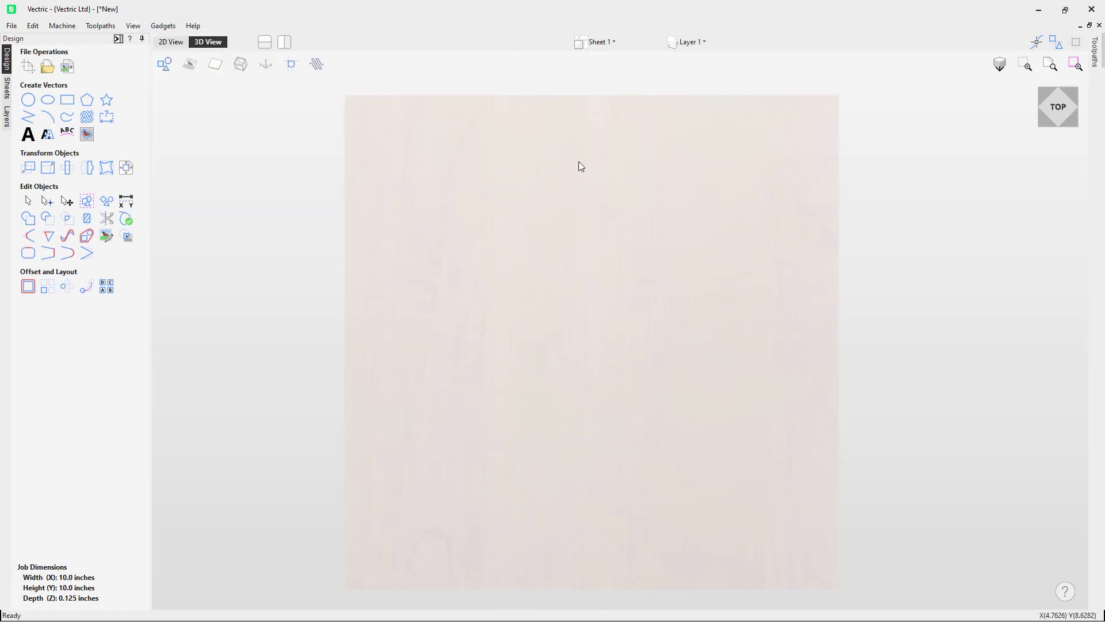